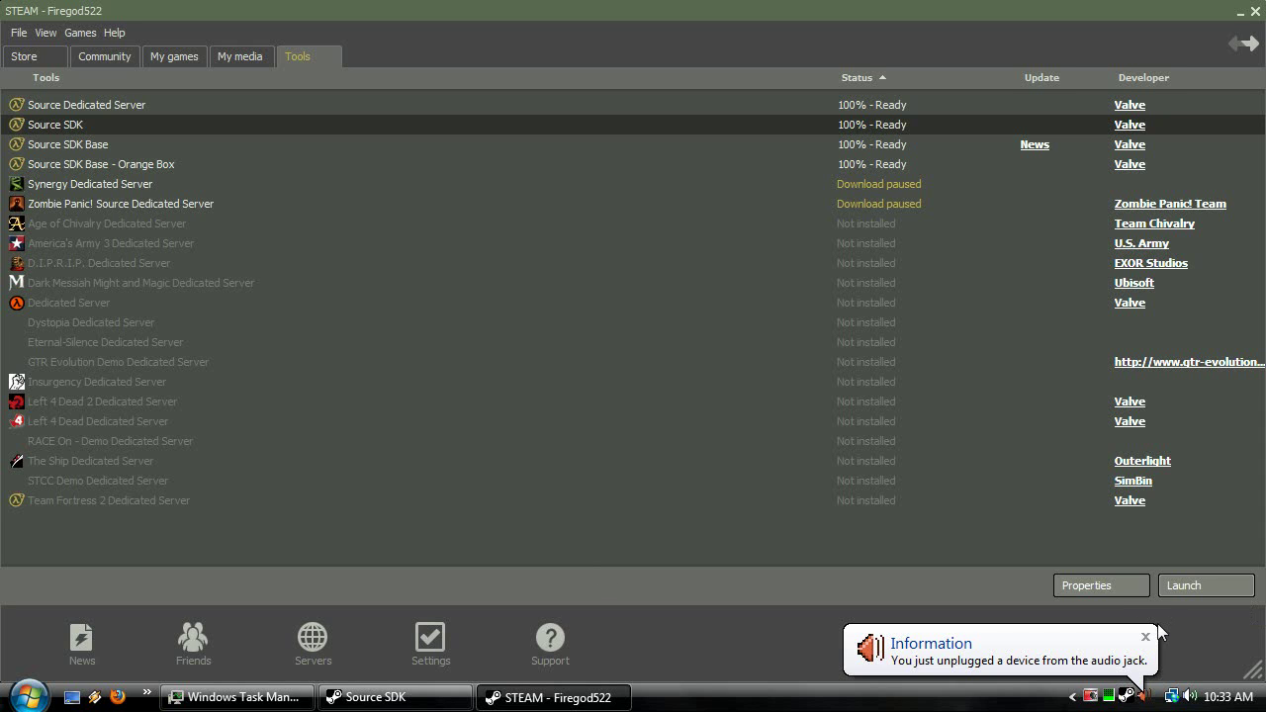
Dismiss the audio device notification and switch from Steam to the Source SDK window
left_click(1145, 637)
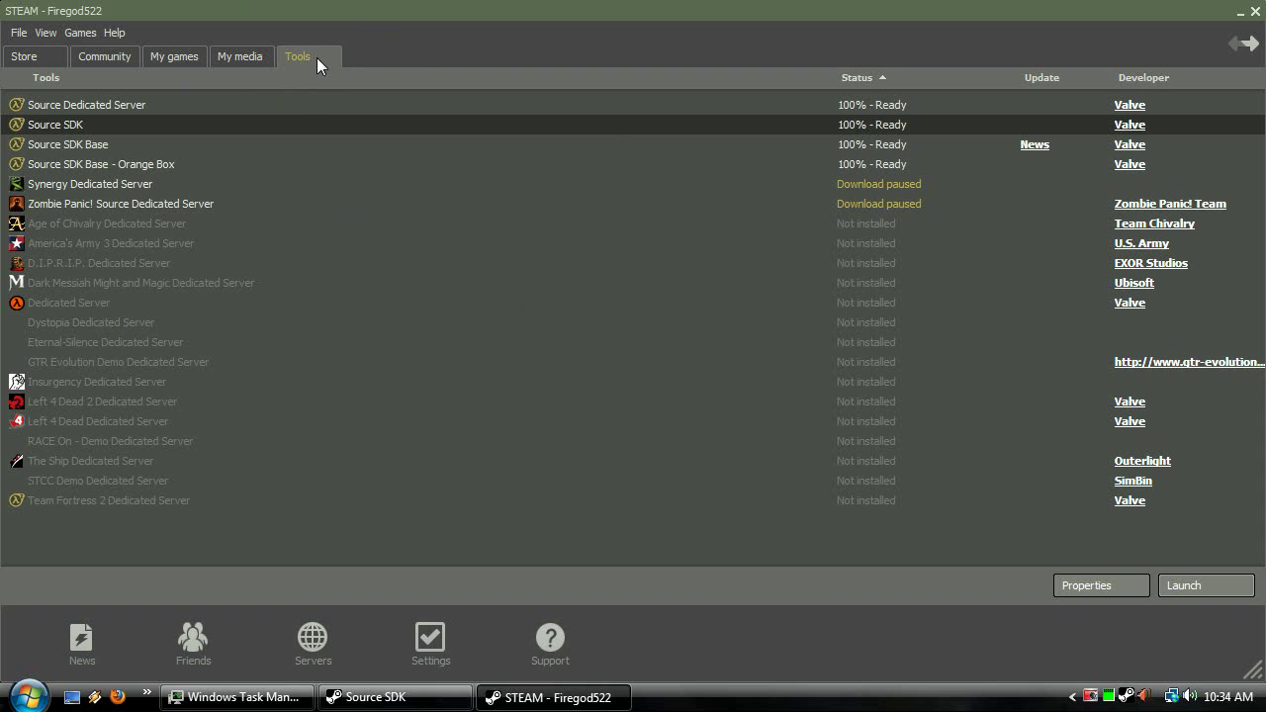
left_click(416, 696)
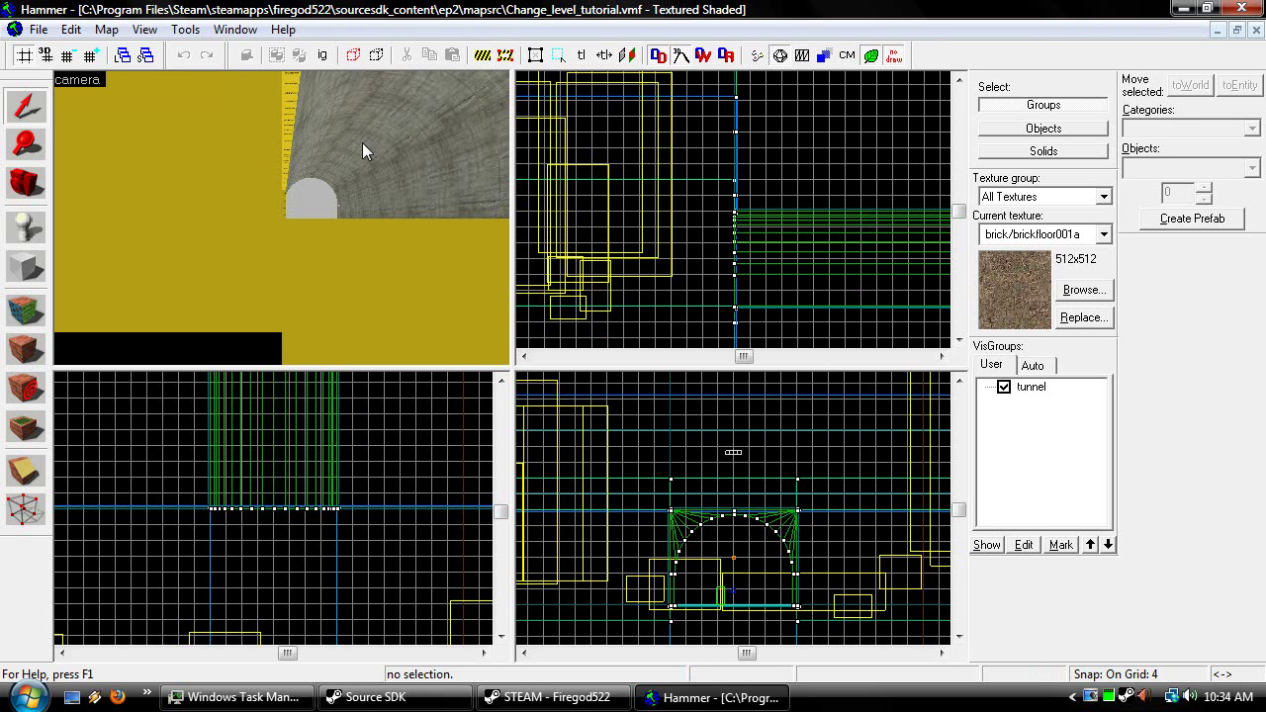
Look over the forest, the road and the tunnel entrance of the Change_level_tutorial.vmf map in the 3D view
key("z")
key("s")
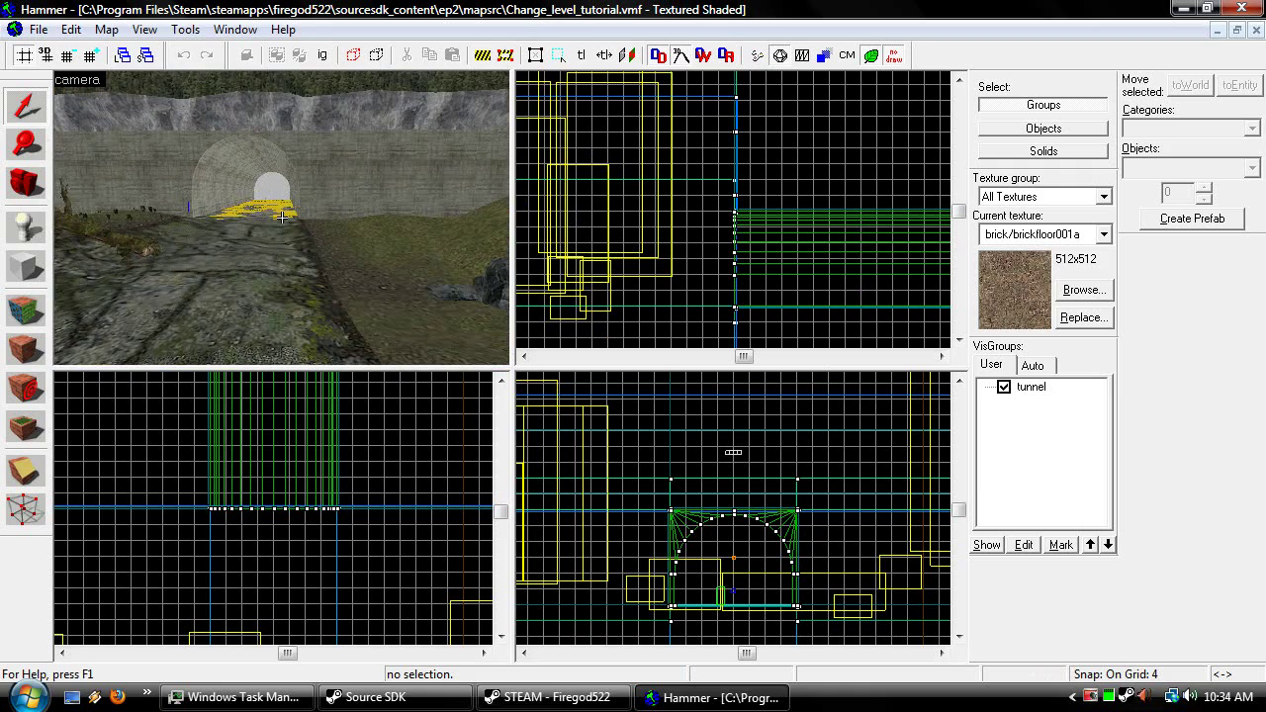
key("z")
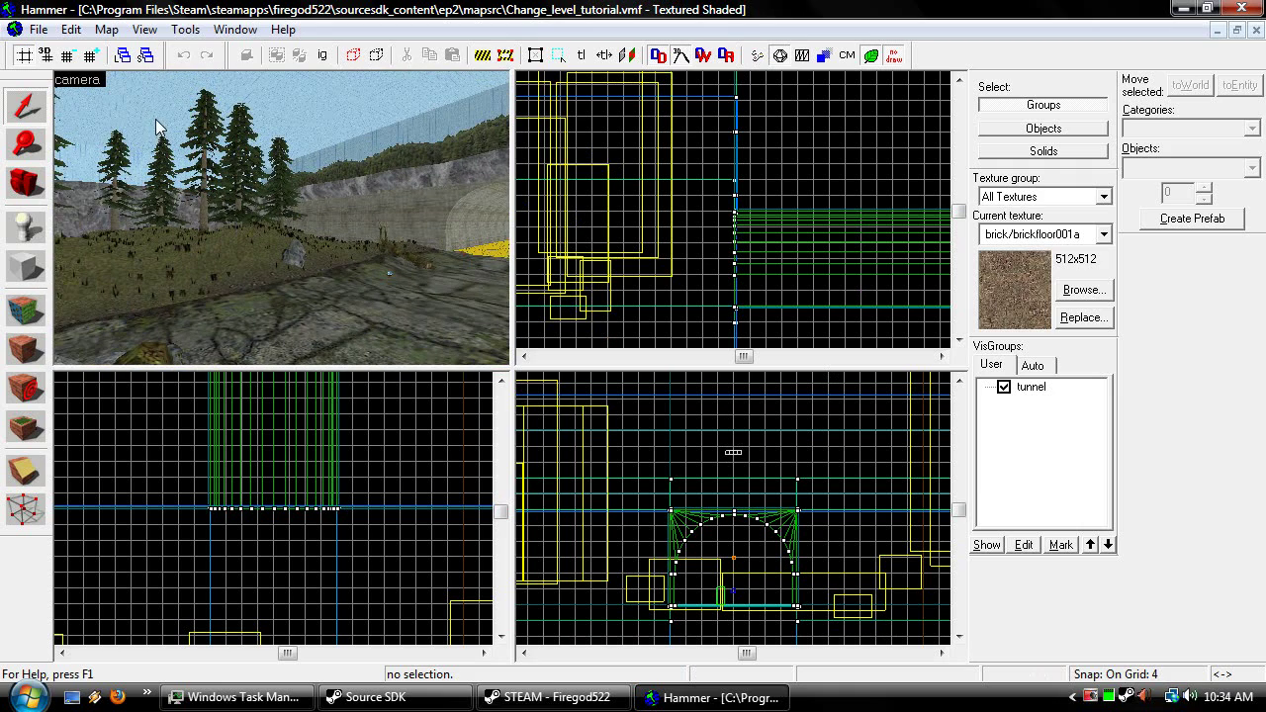
key("z")
key("z")
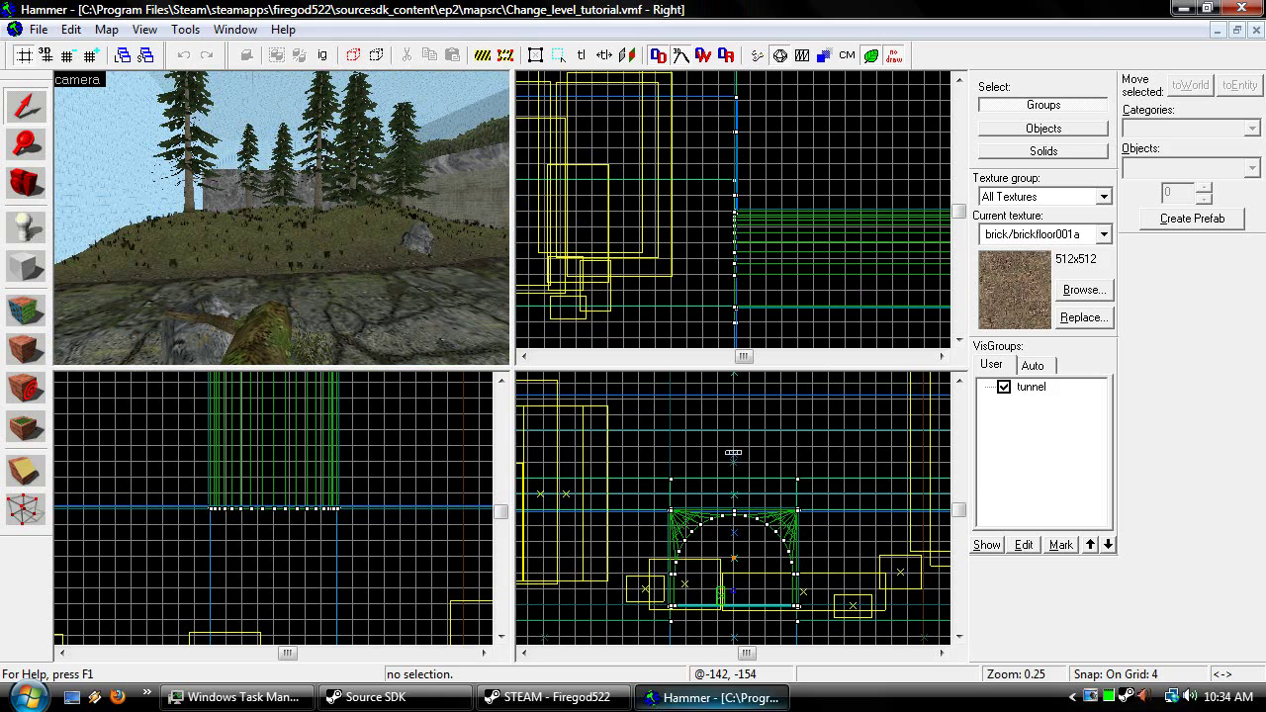
key("z")
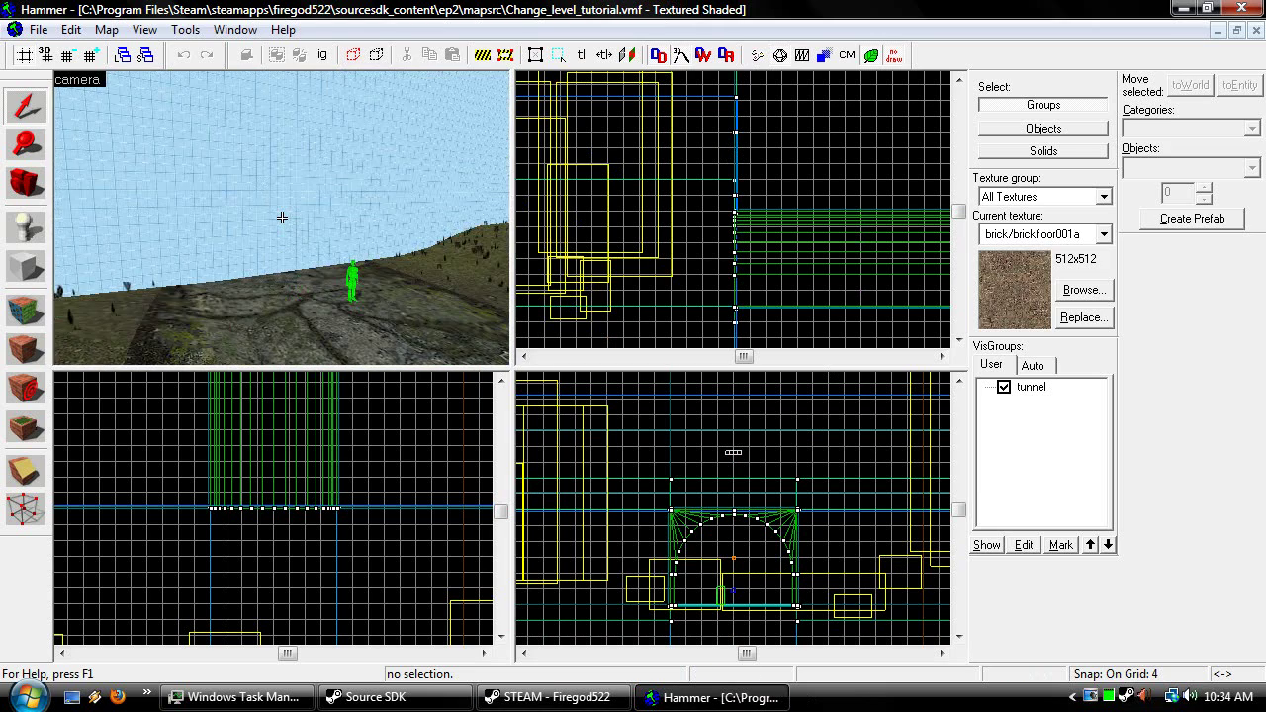
key("w")
key("z")
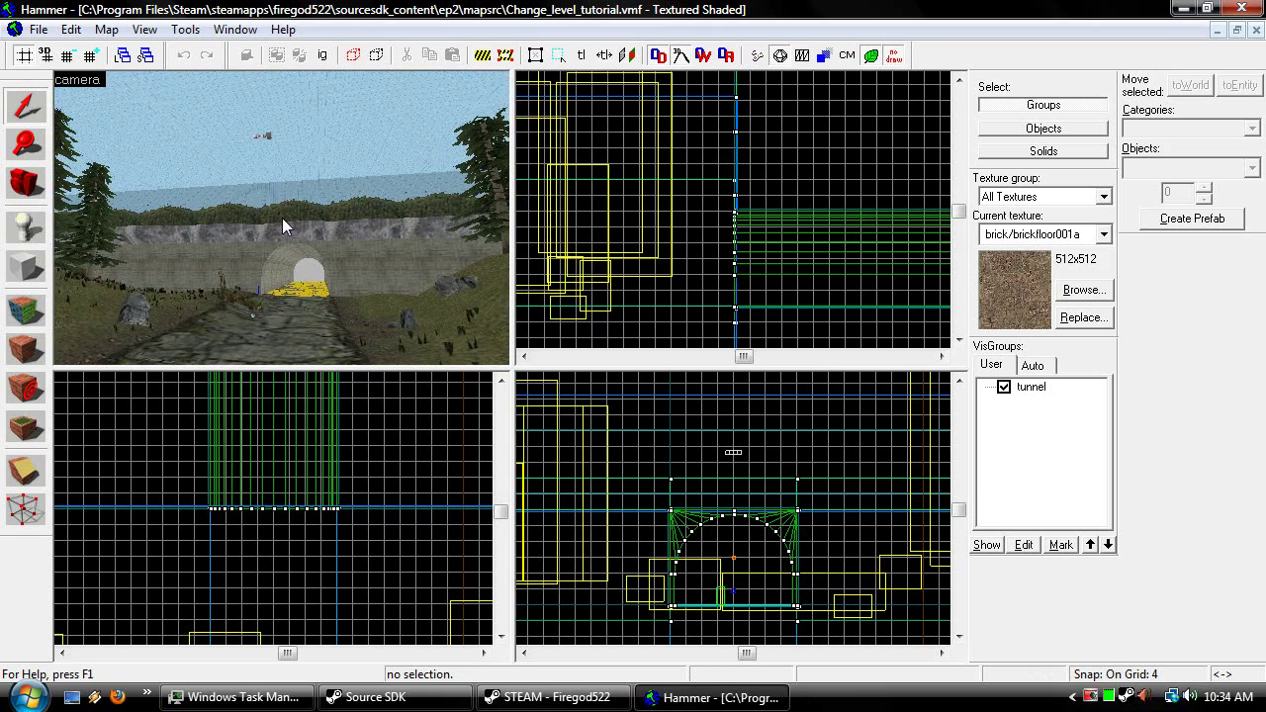
key("z")
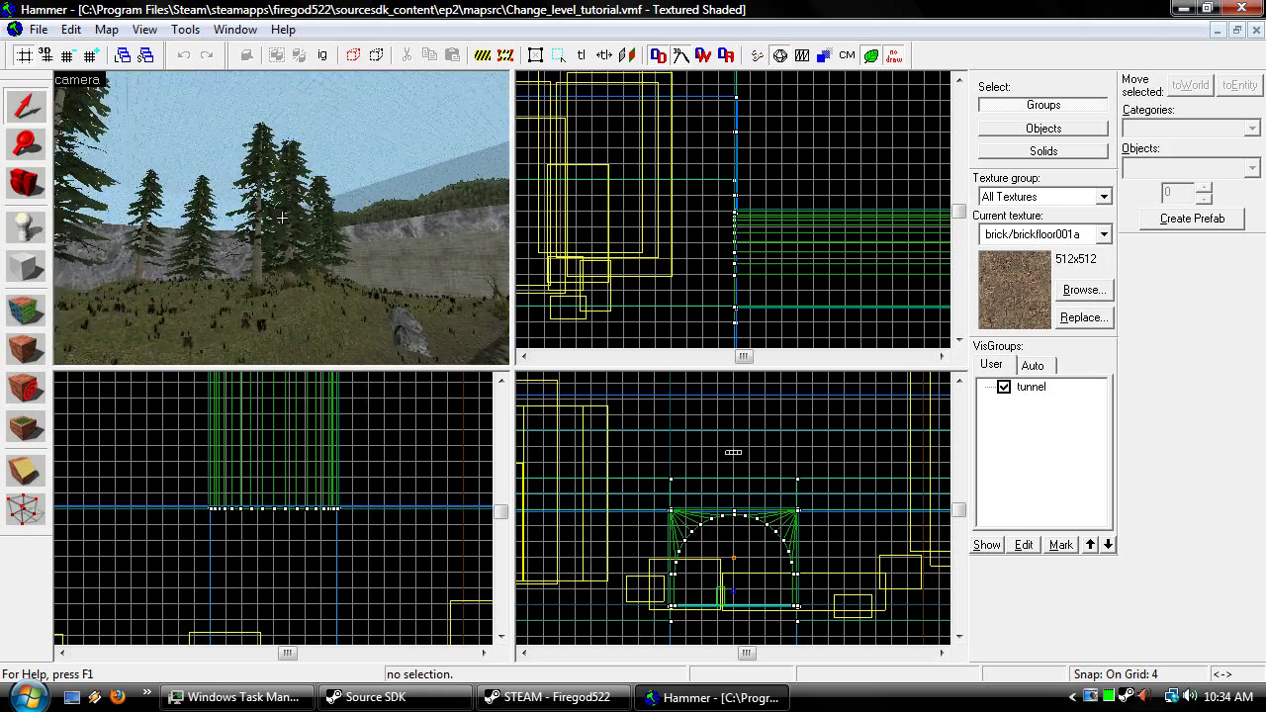
key("w")
key("z")
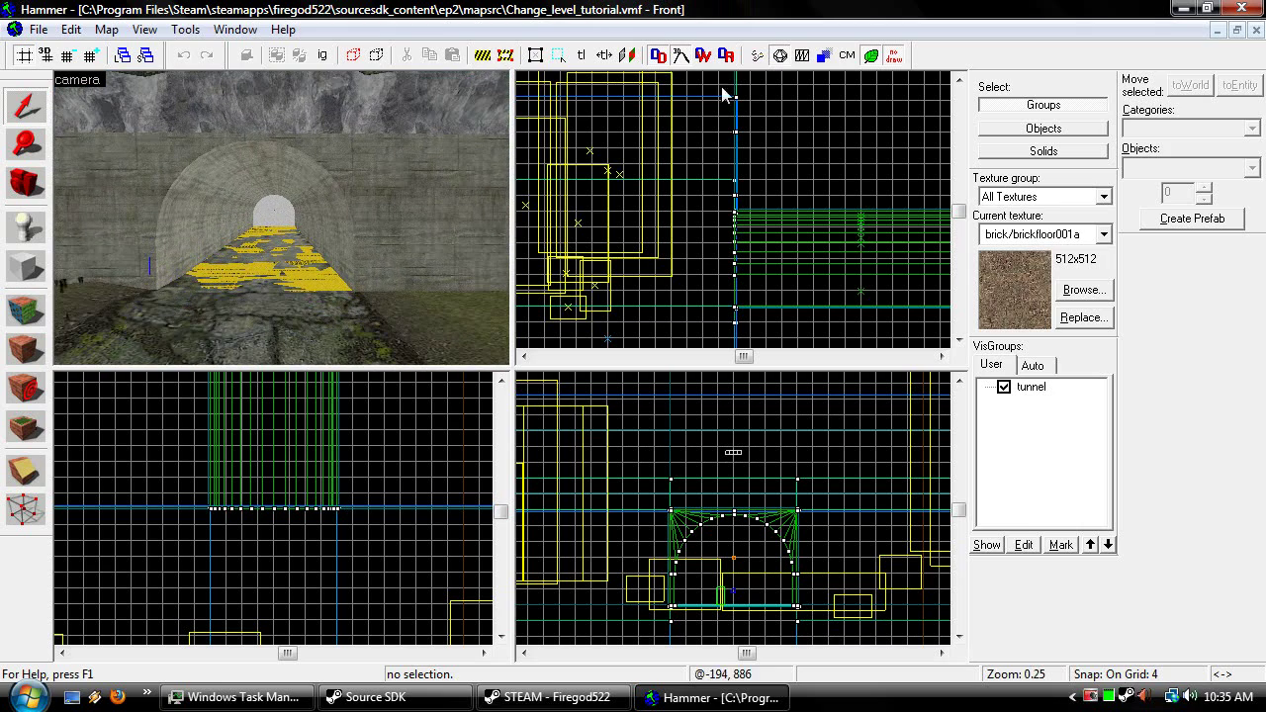
Hide the nodraw surfaces so they no longer overlap the tunnel floor in the 3D view
left_click(898, 58)
key("z")
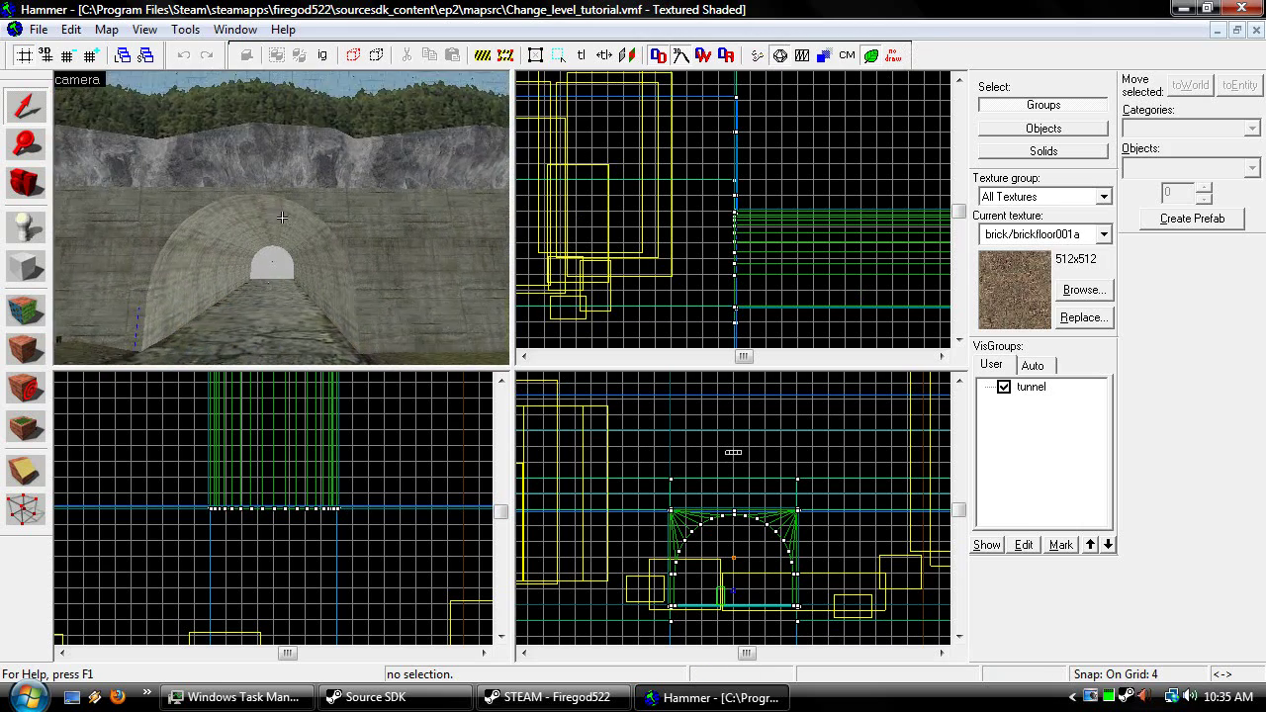
key("w")
key("z")
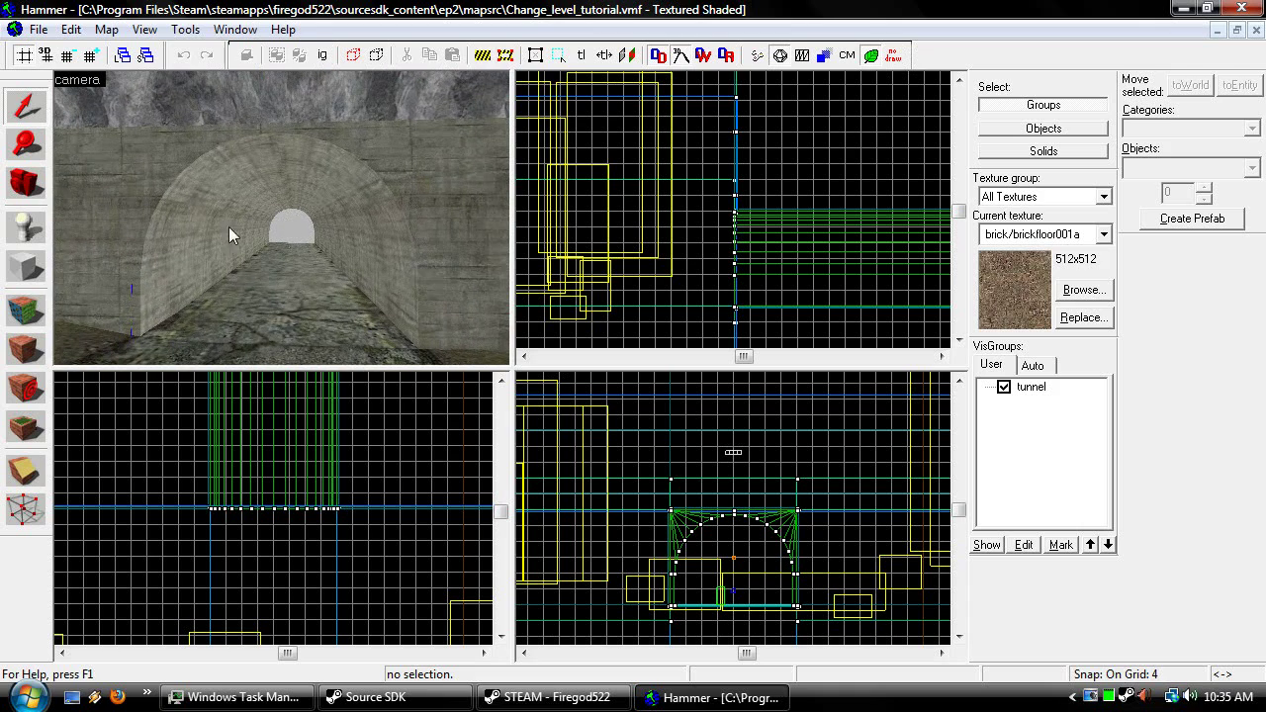
Examine the tunnel's interior and far end and the road leading up to its entrance in the 3D view
key("w")
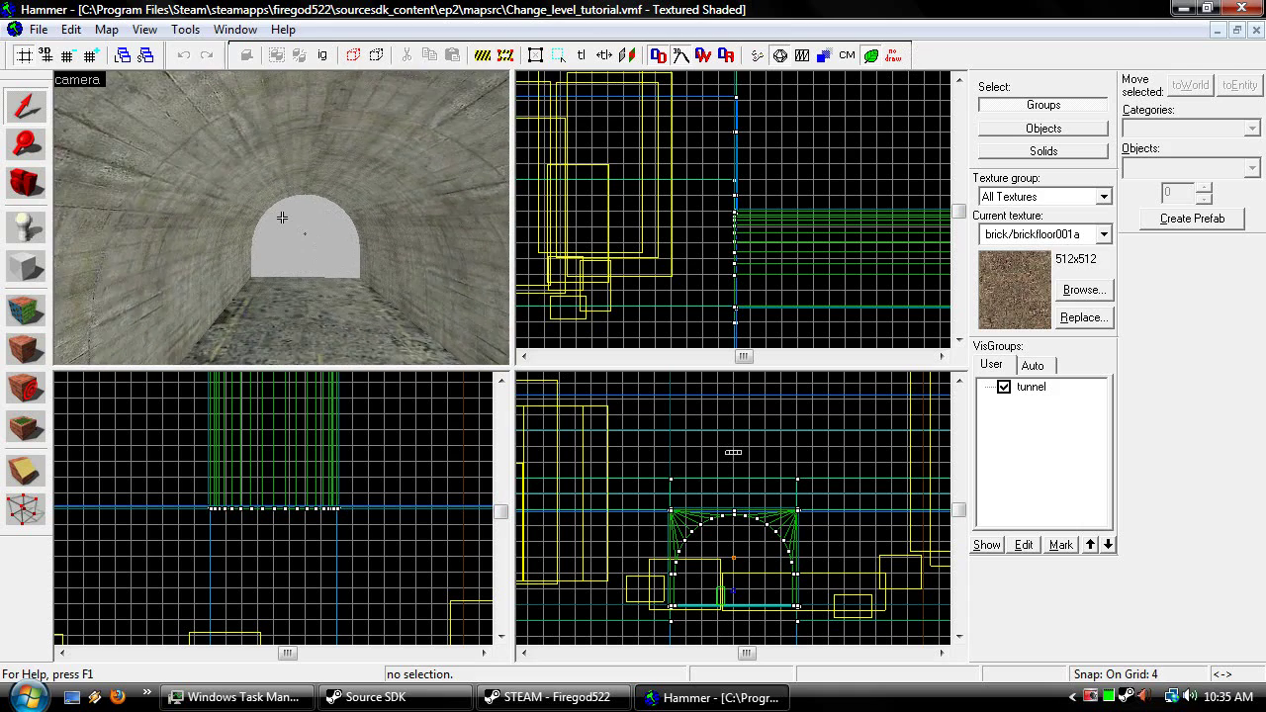
key("s")
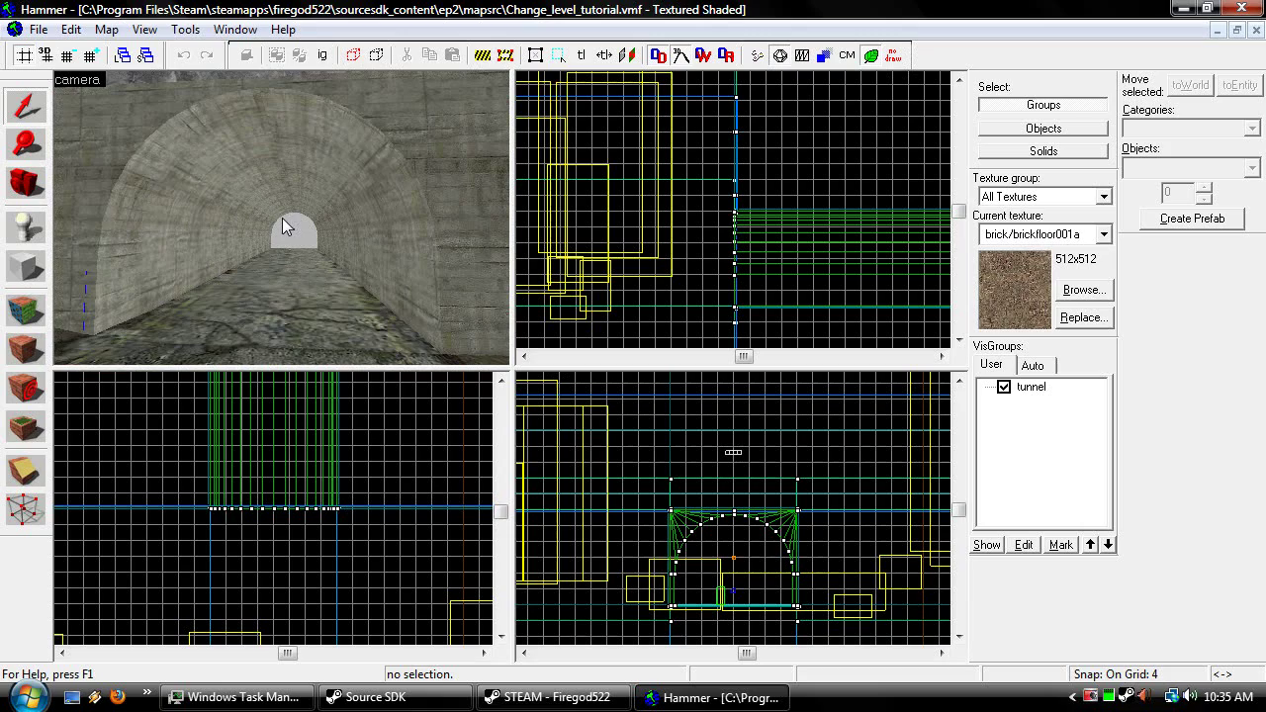
key("w")
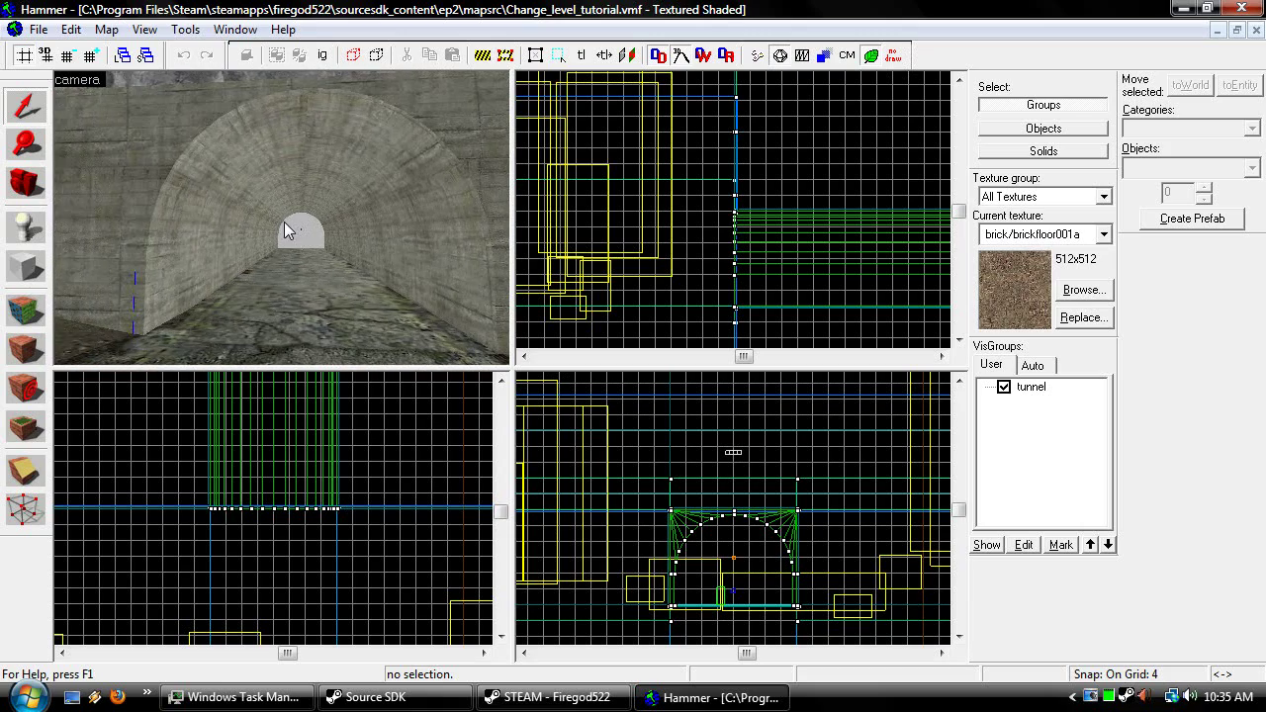
key("w")
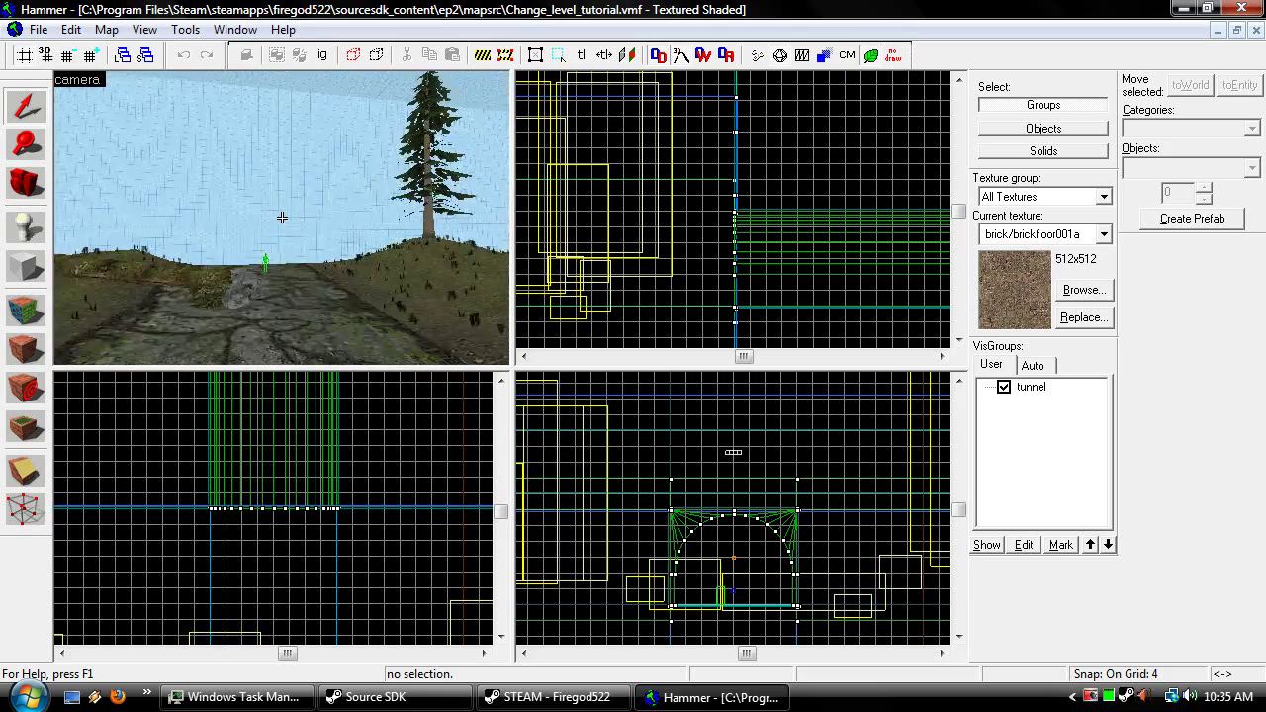
key("s")
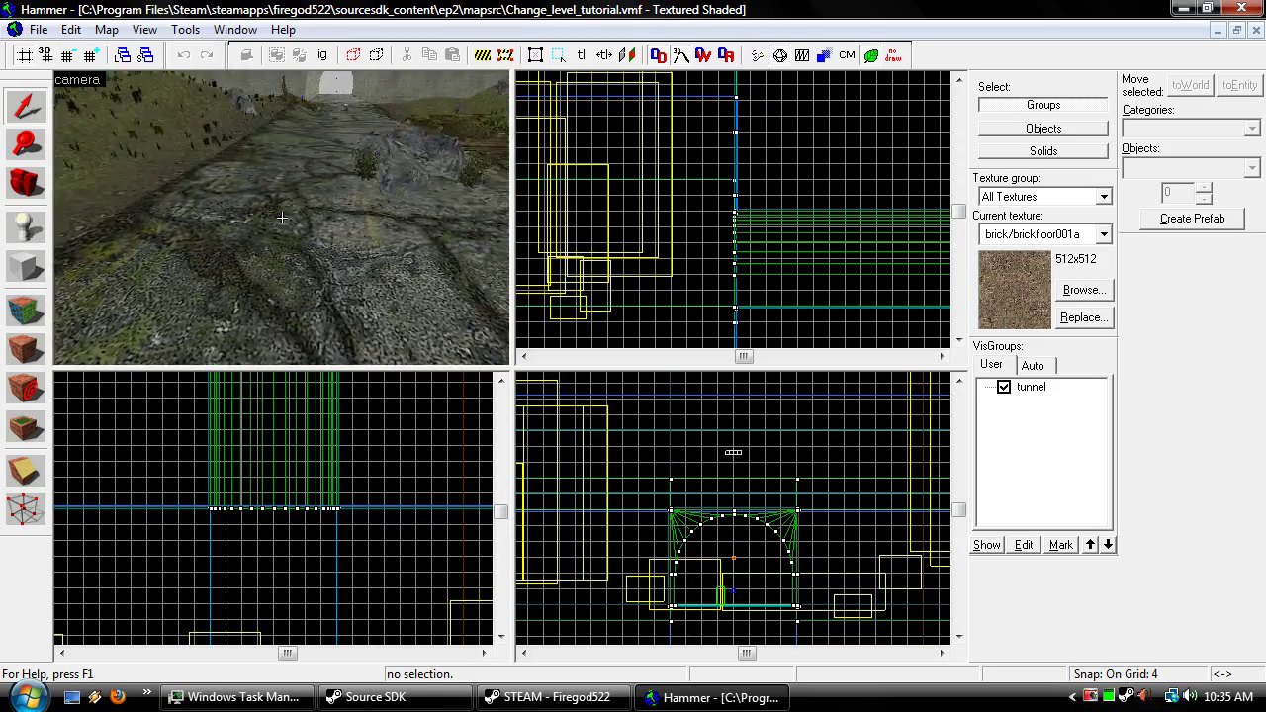
key("w")
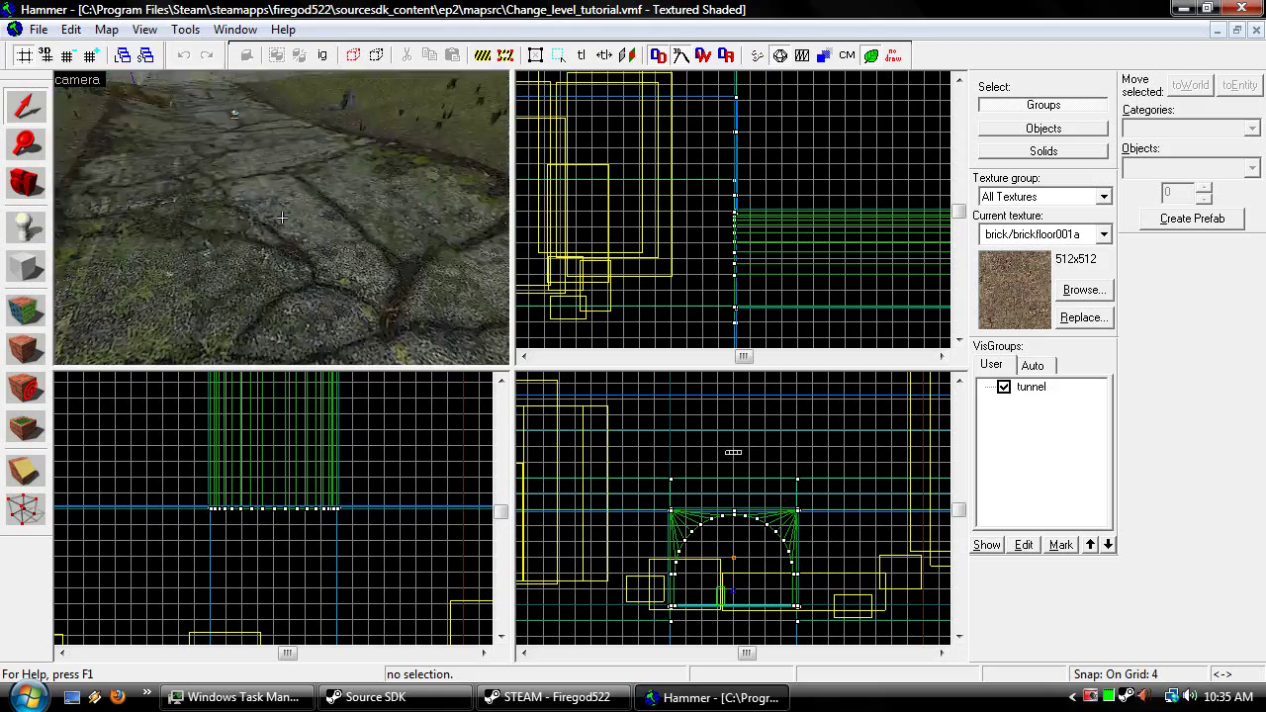
key("w")
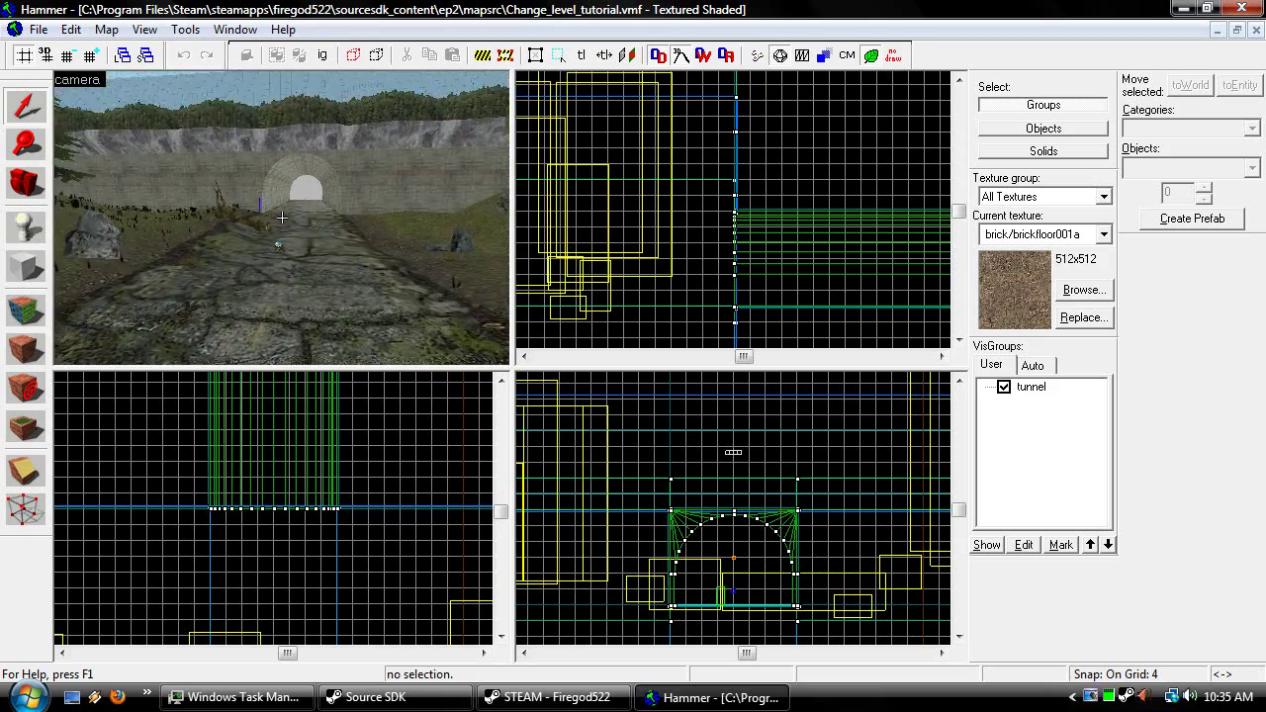
key("w")
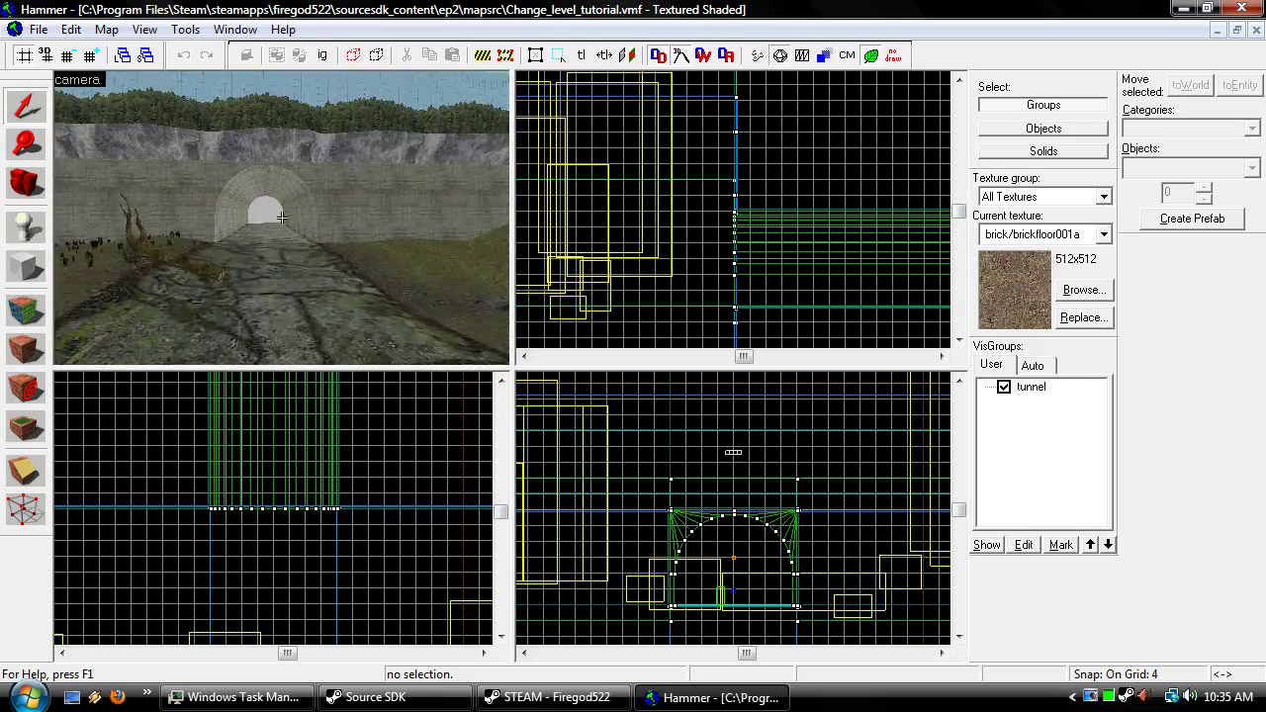
key("w")
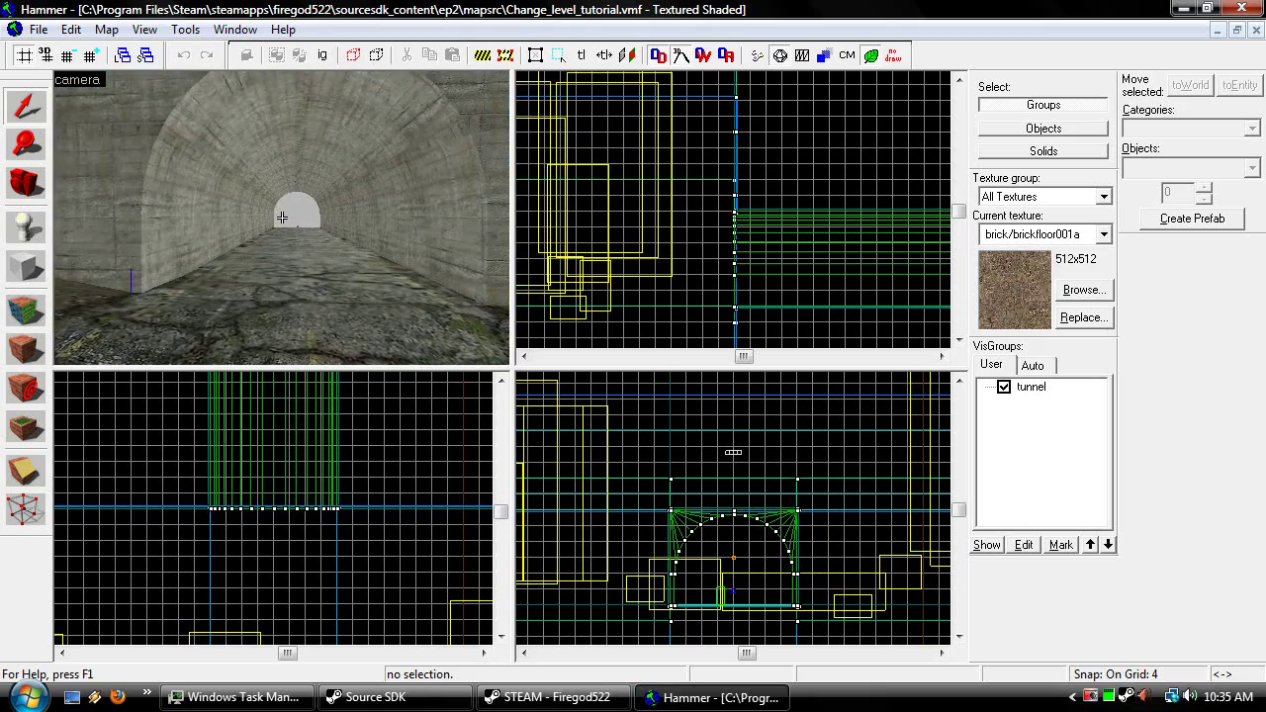
key("w")
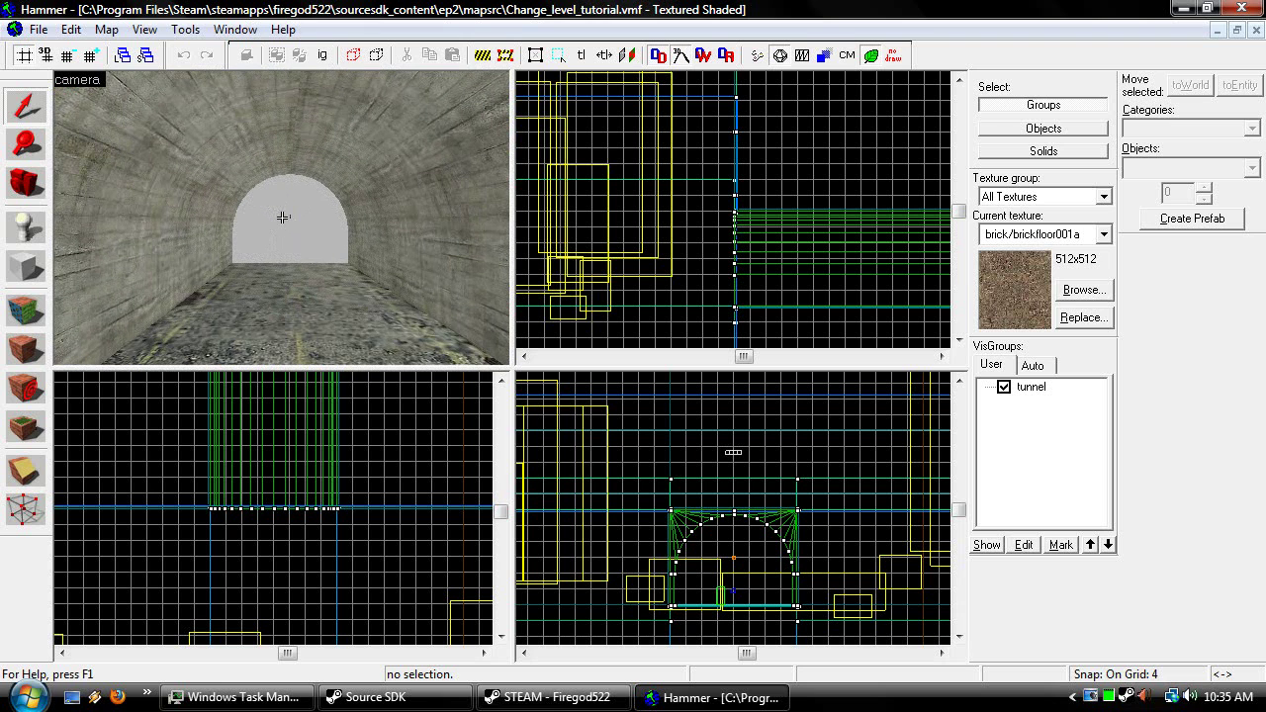
key("s")
key("z")
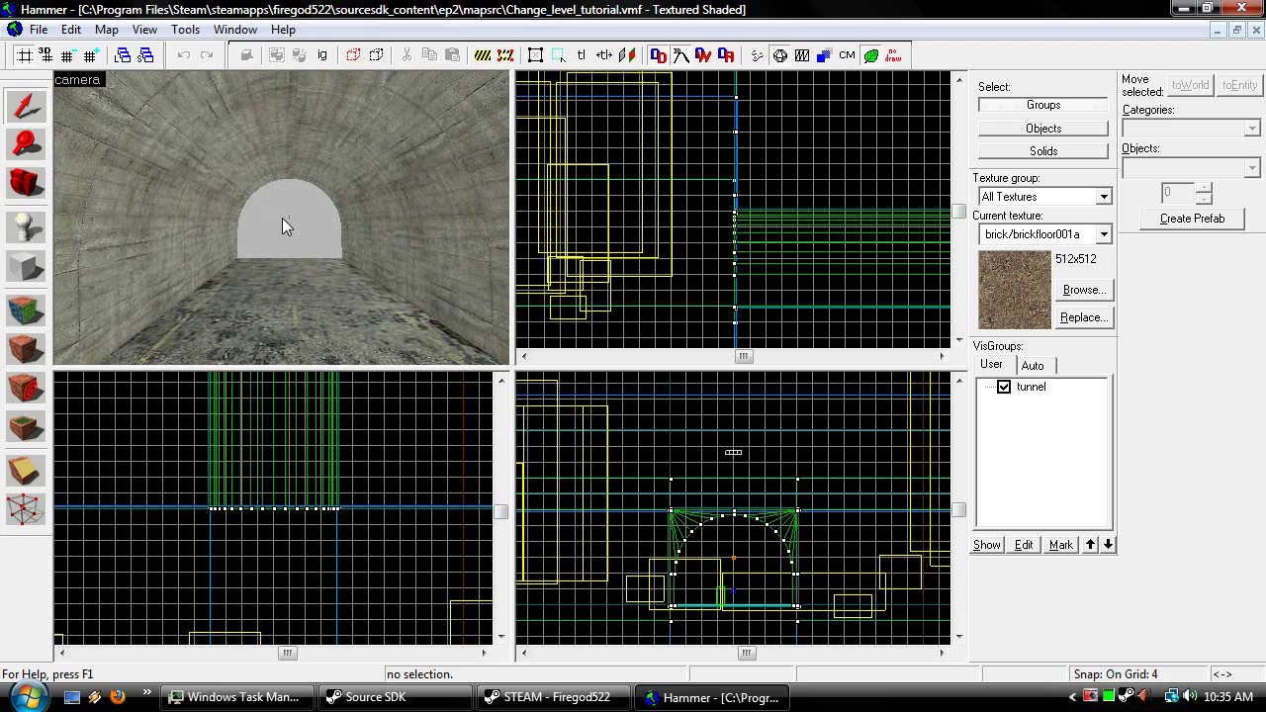
Get the Block tool ready with the block primitive and set the current texture to tools/toolstrigger, filtering the textures by "trigger"
left_click(27, 267)
left_click(1252, 167)
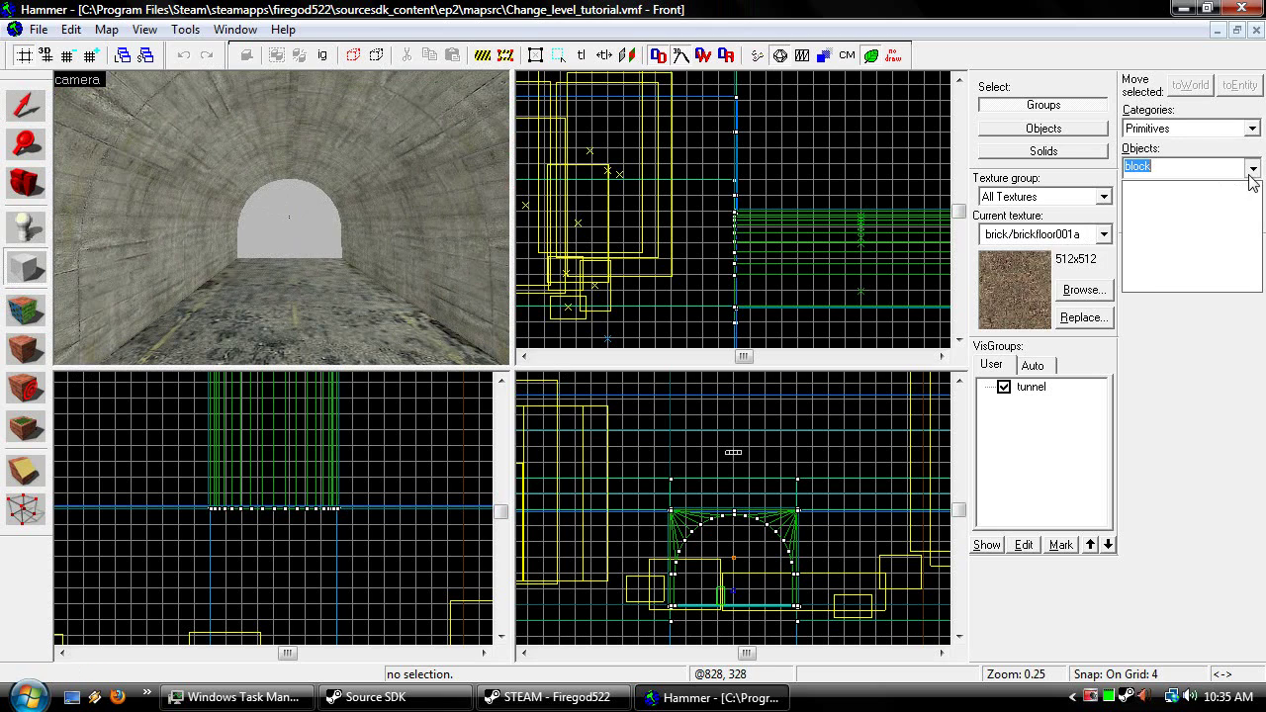
left_click(1217, 205)
left_click(1085, 289)
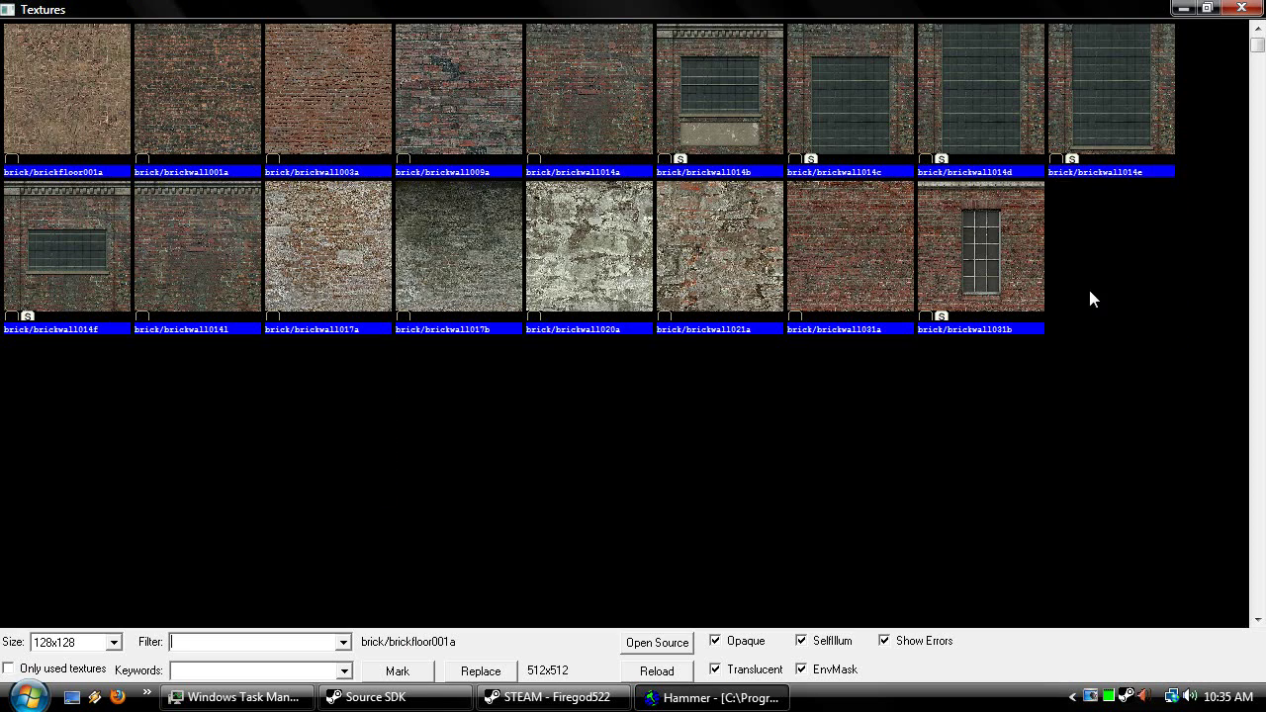
type("trigger")
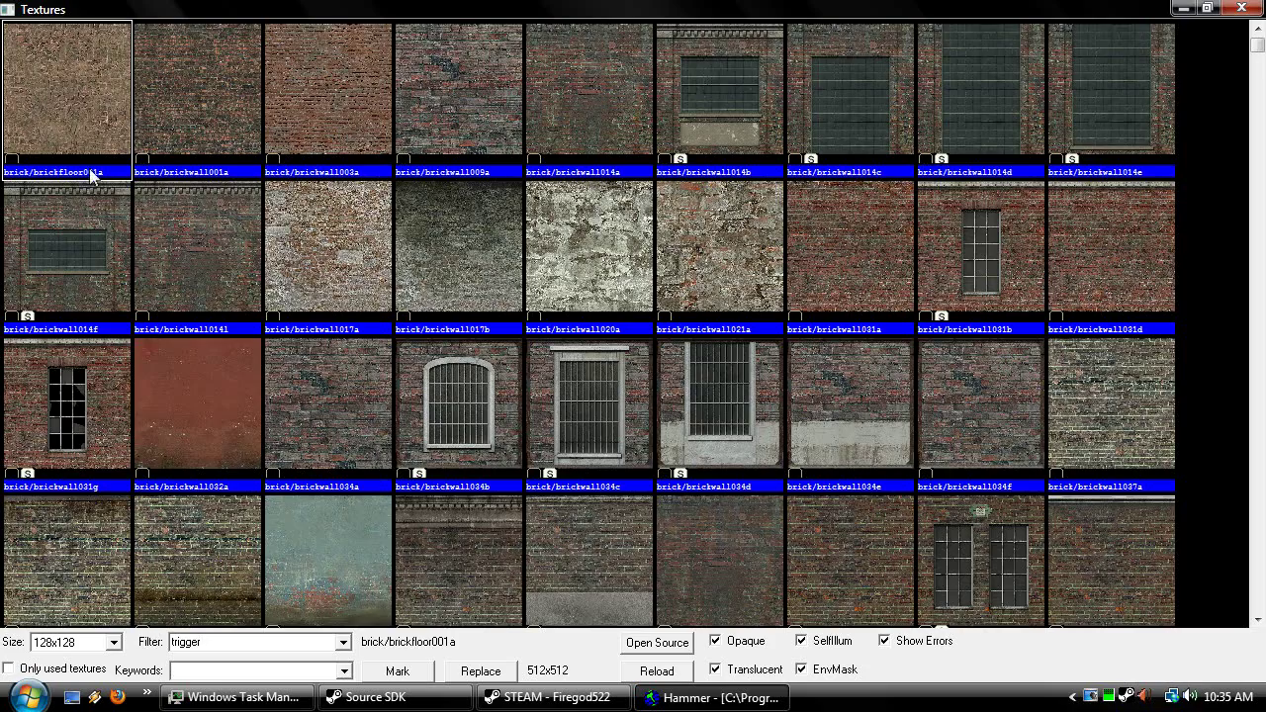
double_click(172, 96)
Hide the tunnel VisGroup and show the nodraw surfaces again, with the 3D view looking down the nodraw corridor
key("s")
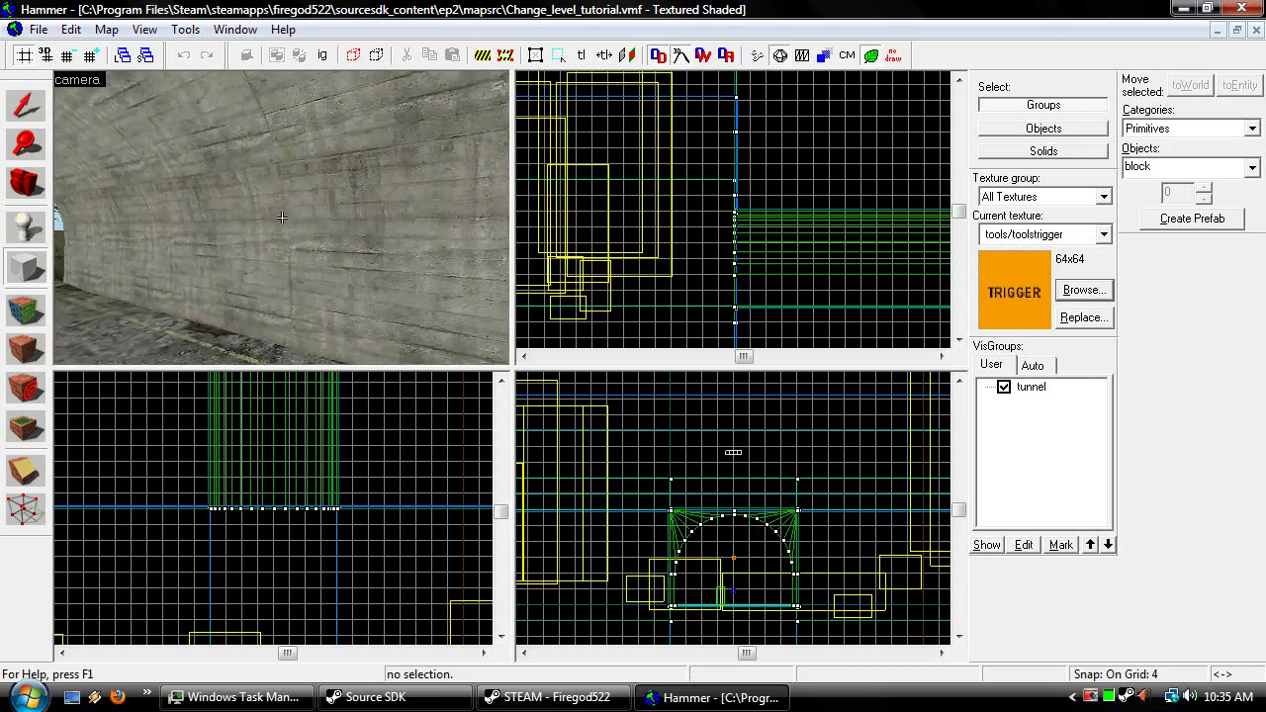
key("z")
scroll(327, 534, "down", 3)
scroll(356, 516, "down", 2)
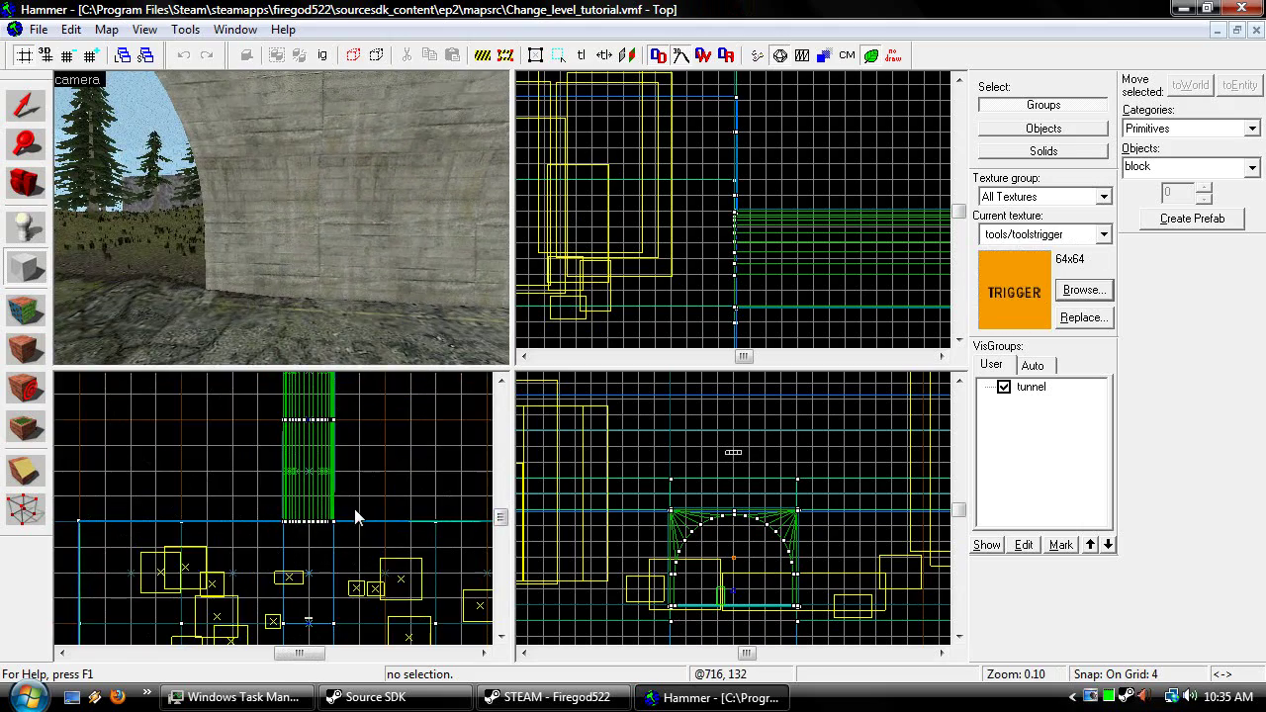
scroll(308, 465, "down", 3)
left_click(25, 106)
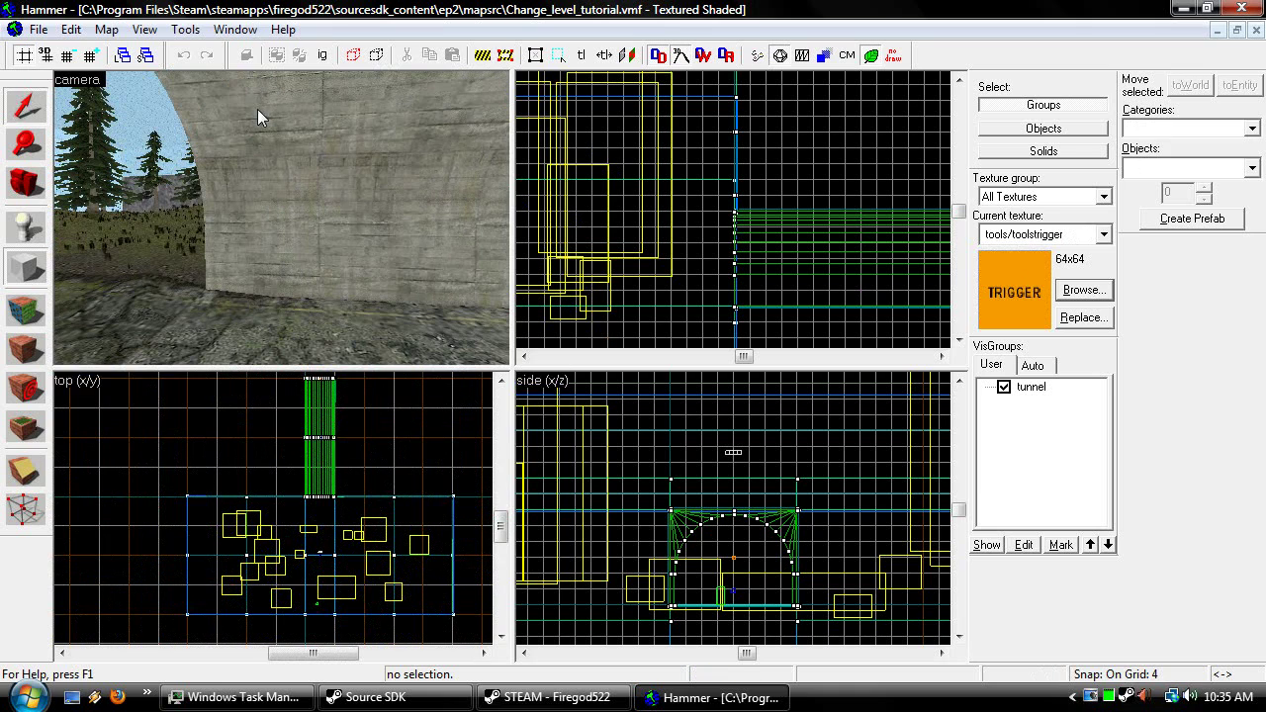
left_click(1005, 387)
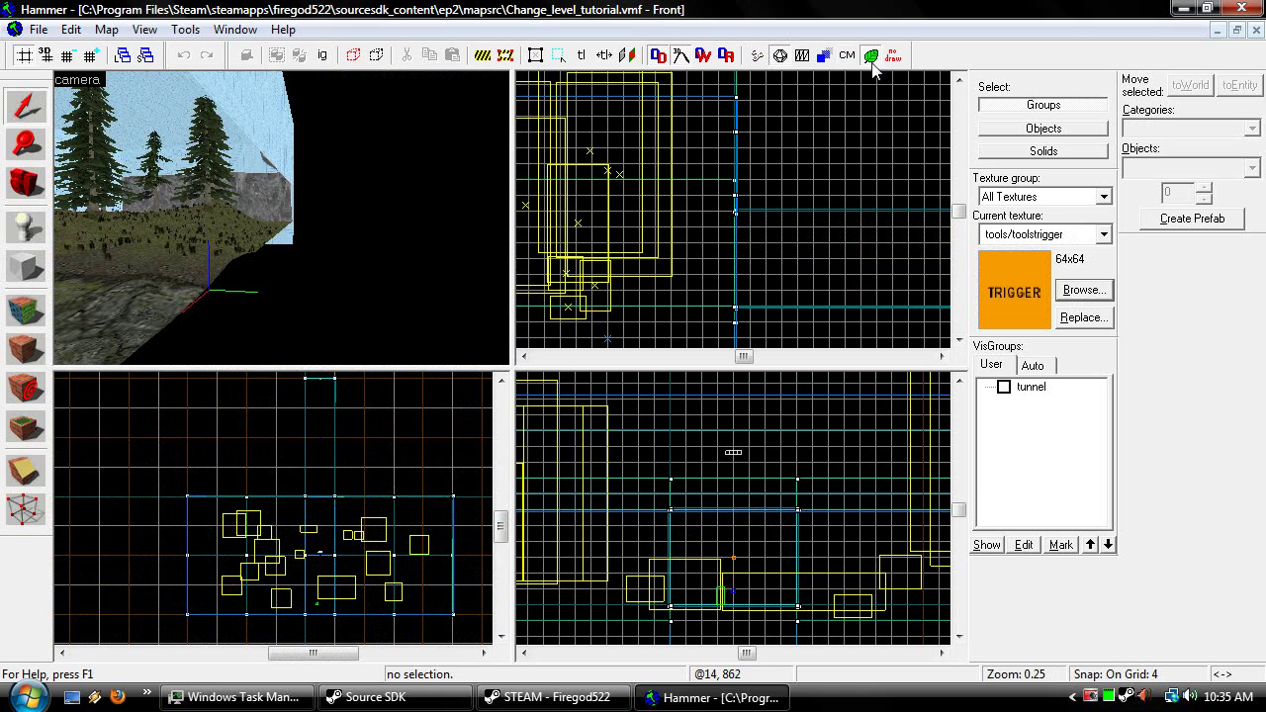
key("z")
key("z")
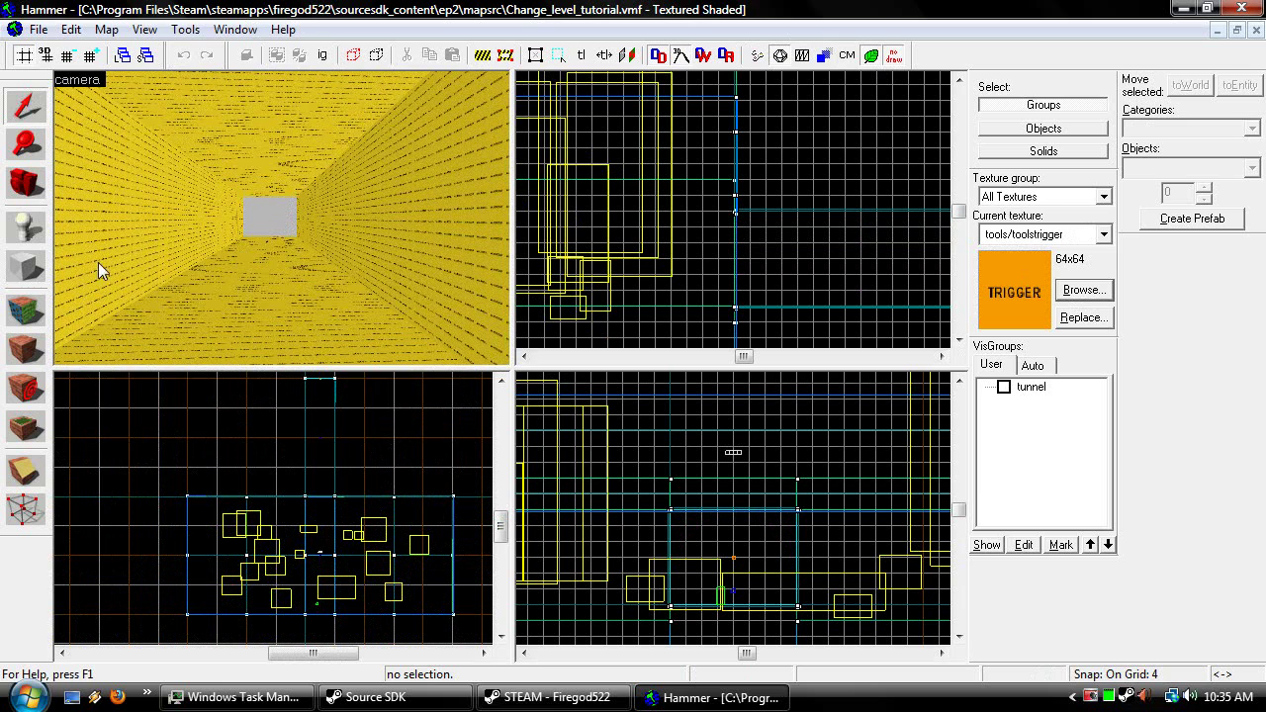
Set the grid to 16 and outline a 512 by 256 unit block across the corridor in the top view
left_click(26, 266)
scroll(336, 465, "up", 5)
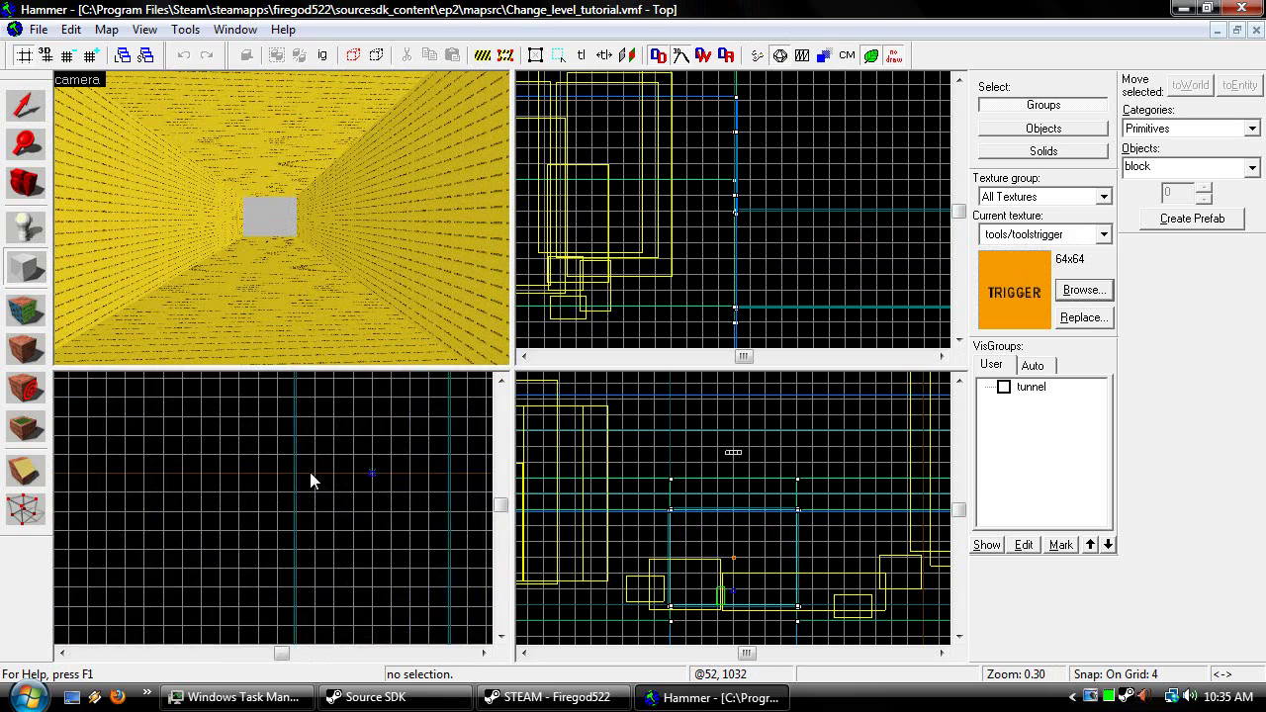
scroll(283, 488, "down", 3)
scroll(283, 488, "down", 2)
key("bracketright")
key("bracketright")
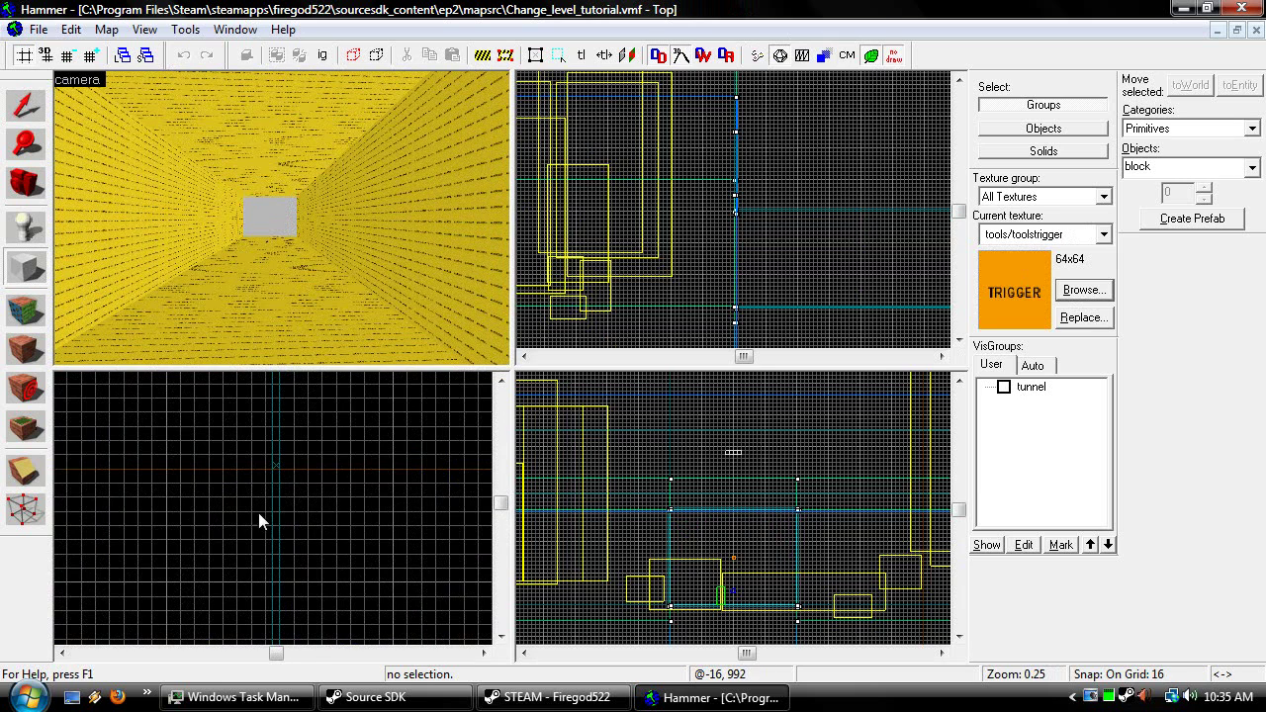
left_click_drag(276, 580, 415, 473)
scroll(293, 568, "up", 5)
scroll(184, 633, "down", 4)
scroll(423, 495, "up", 4)
scroll(686, 594, "up", 3)
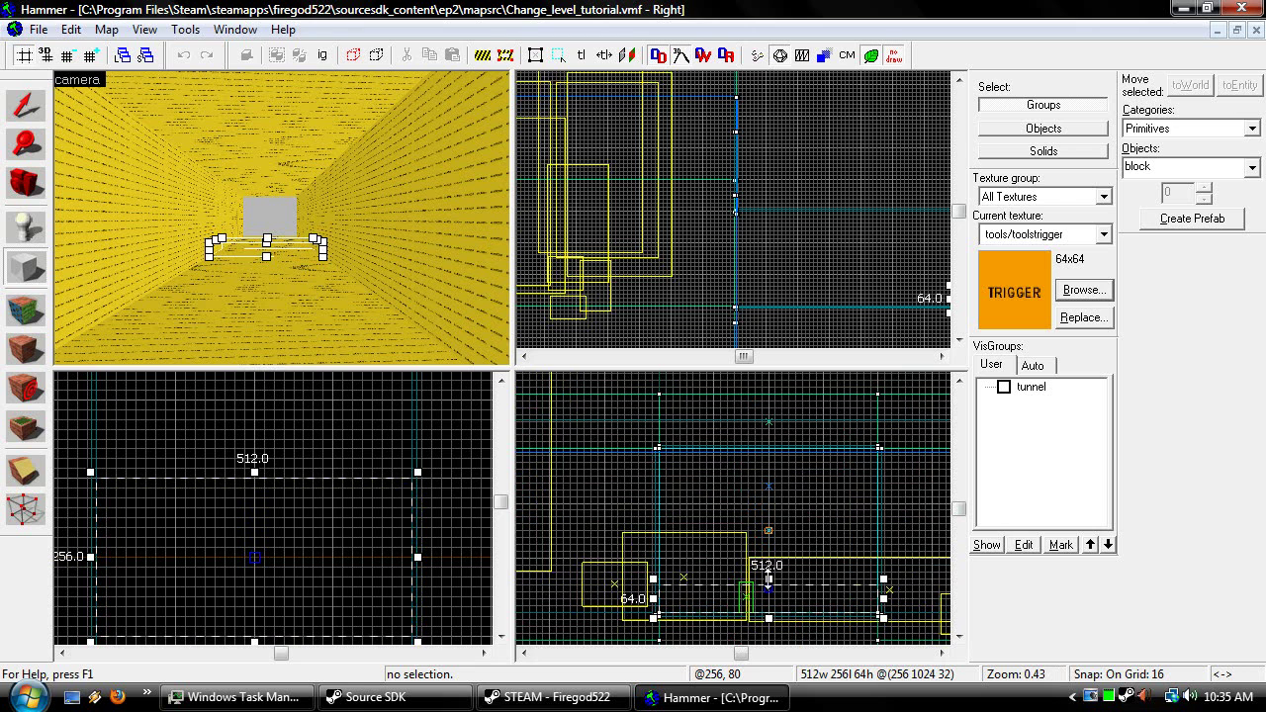
Raise the block outline to a height of 384 units and create the trigger-textured brush
left_click_drag(769, 582, 754, 442)
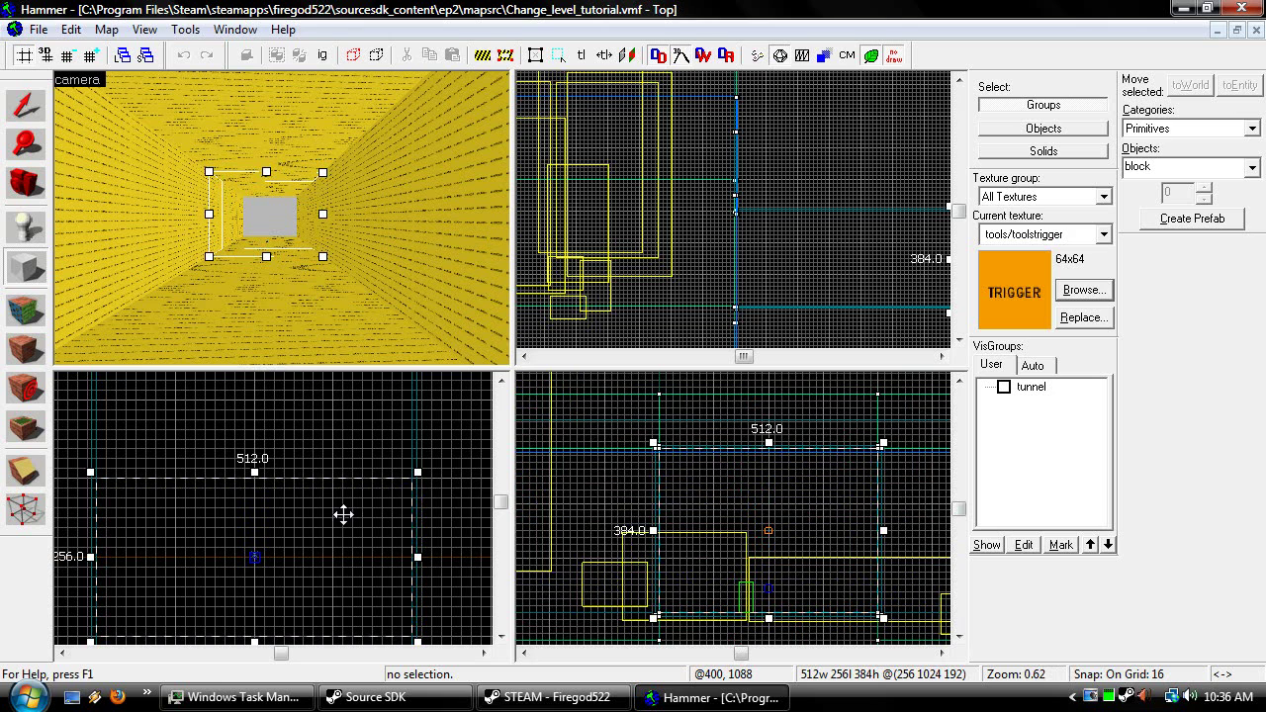
scroll(343, 513, "down", 3)
key("Return")
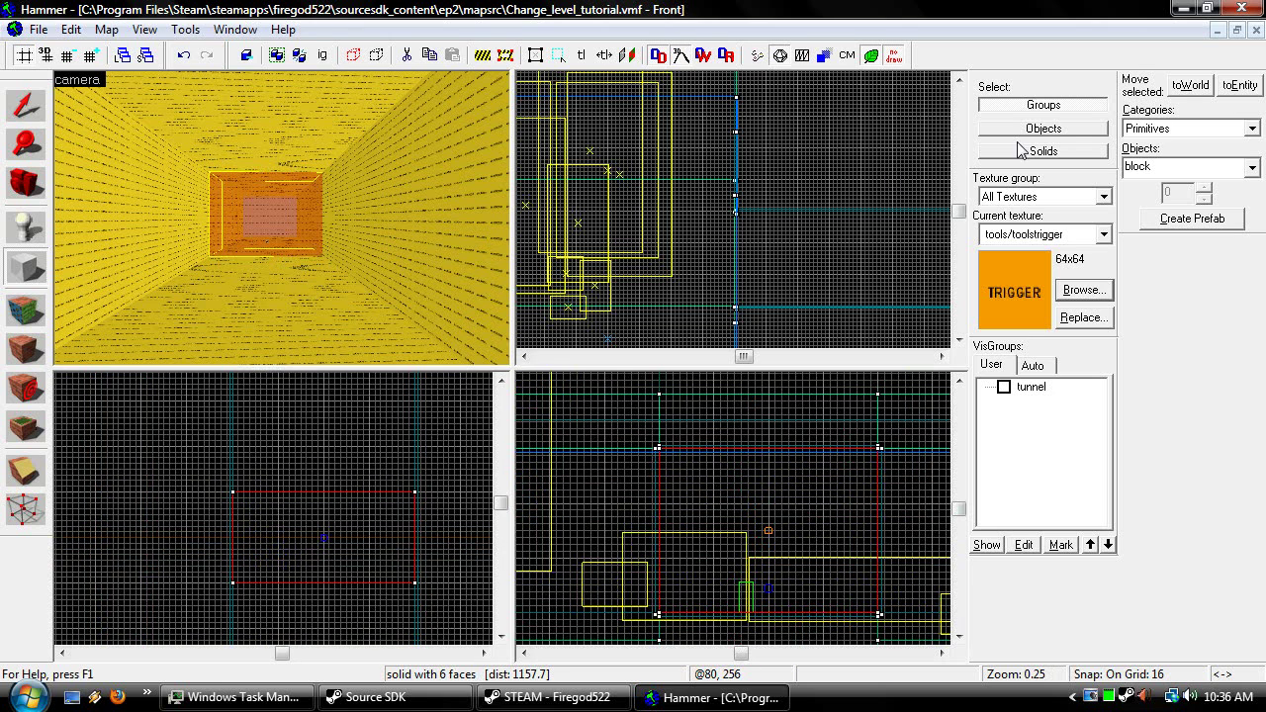
Show the tunnel VisGroup again, hide the nodraw surfaces and activate the Selection tool
left_click(1003, 387)
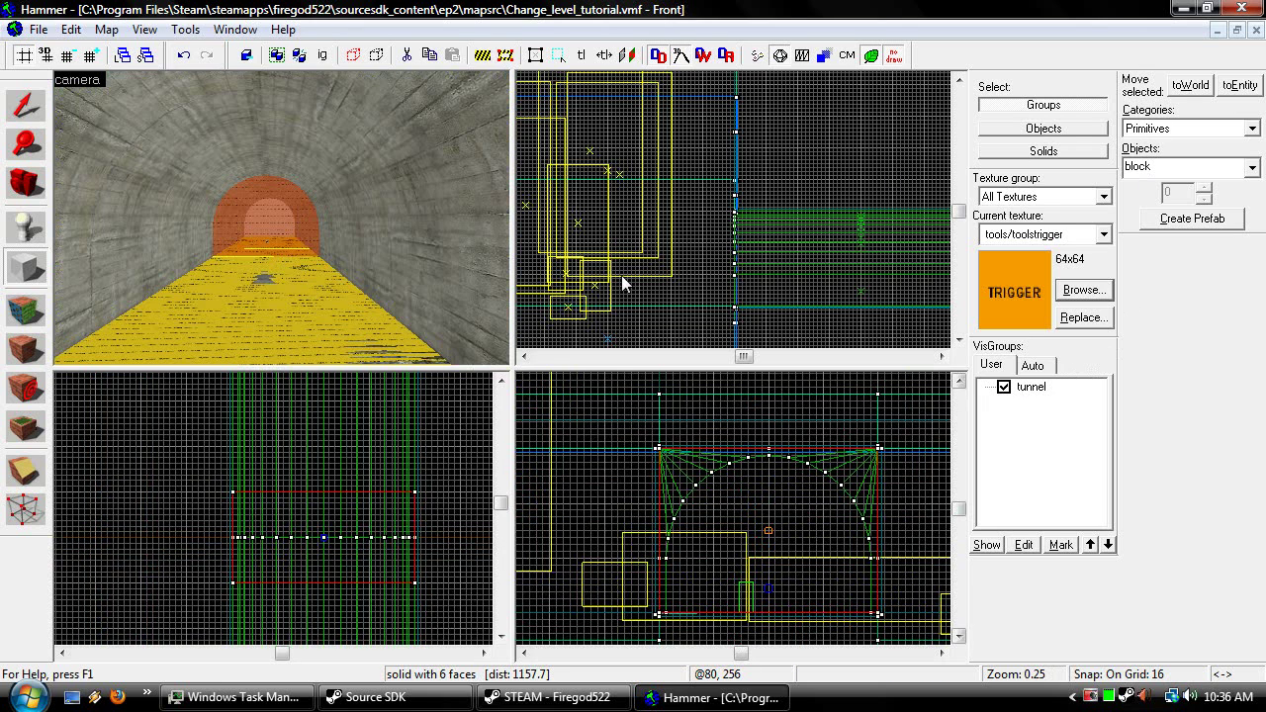
key("shift+s")
left_click(880, 107)
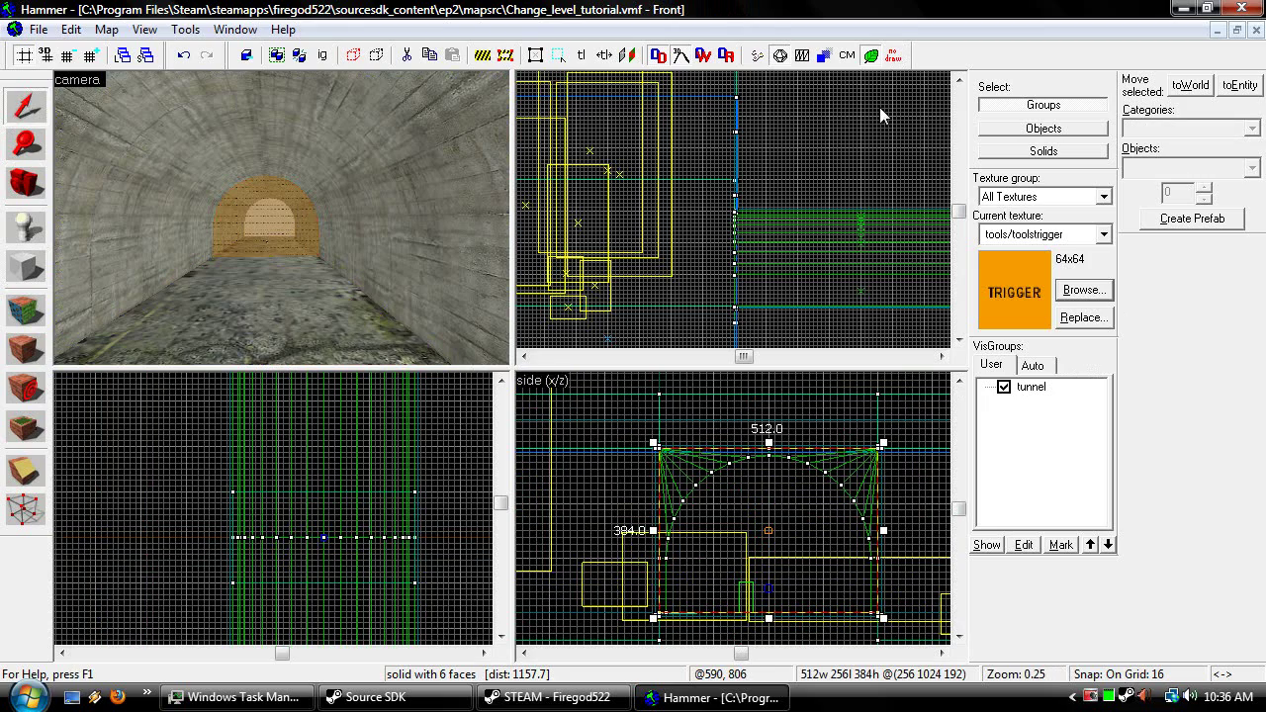
Select the trigger brush inside the tunnel, stretch it in the top view to a length of 1152 units, and deselect it
left_click(311, 251)
key("w")
left_click(837, 162)
key("w")
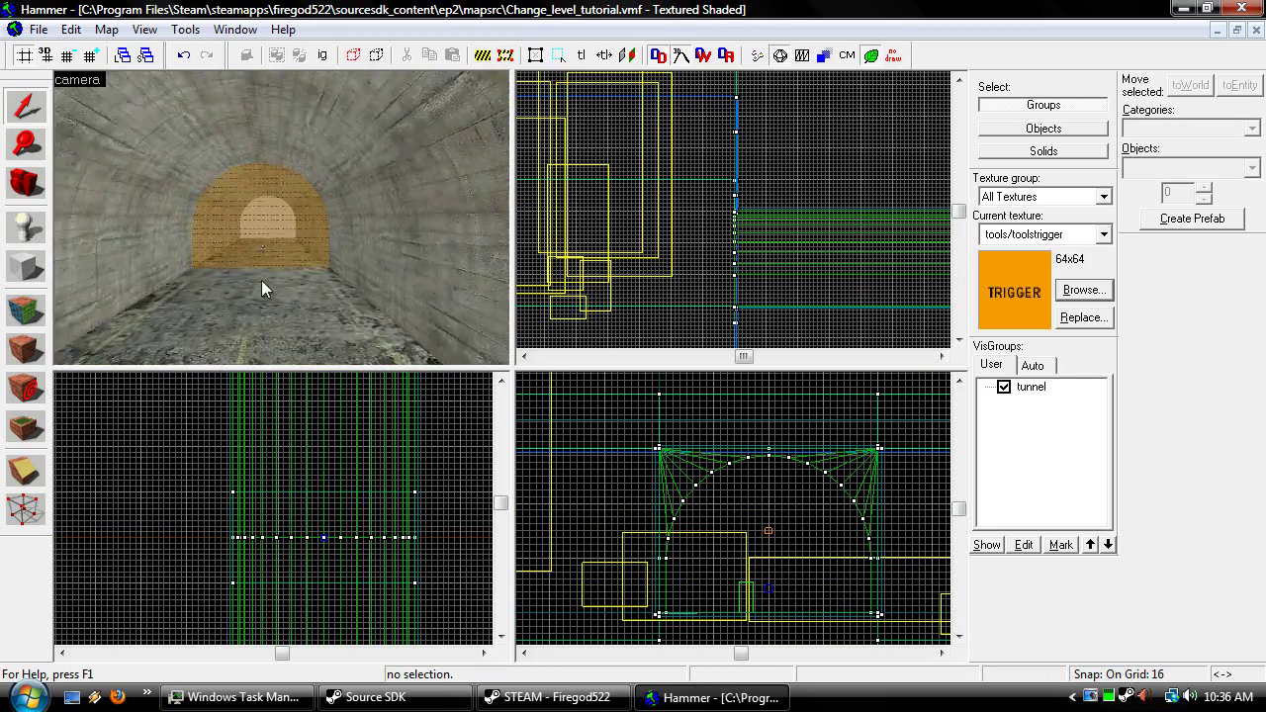
key("z")
key("z")
left_click(278, 206)
left_click(904, 150)
left_click(245, 233)
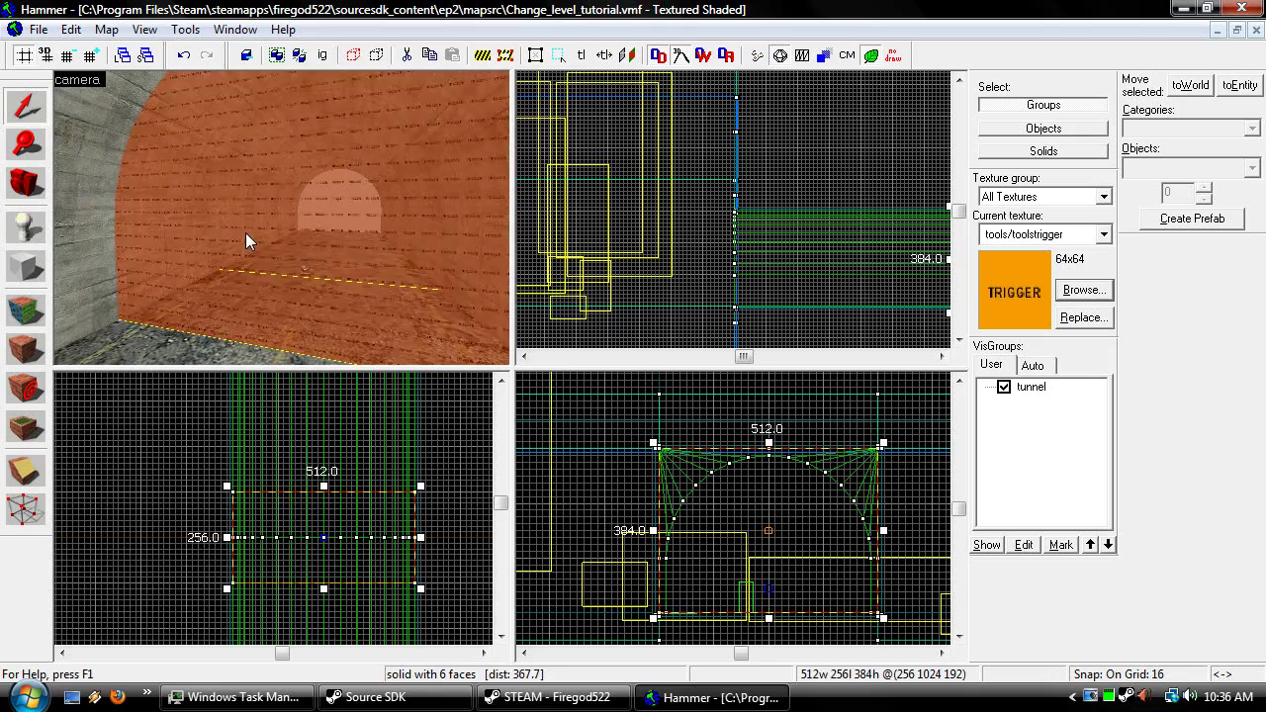
key("w")
mouse_move(324, 486)
left_mouse_down()
mouse_move(302, 528)
mouse_move(308, 441)
mouse_move(330, 534)
mouse_move(303, 430)
mouse_move(287, 417)
left_mouse_up()
scroll(302, 528, "down", 3)
scroll(332, 560, "down", 3)
scroll(299, 417, "up", 12)
key("Escape")
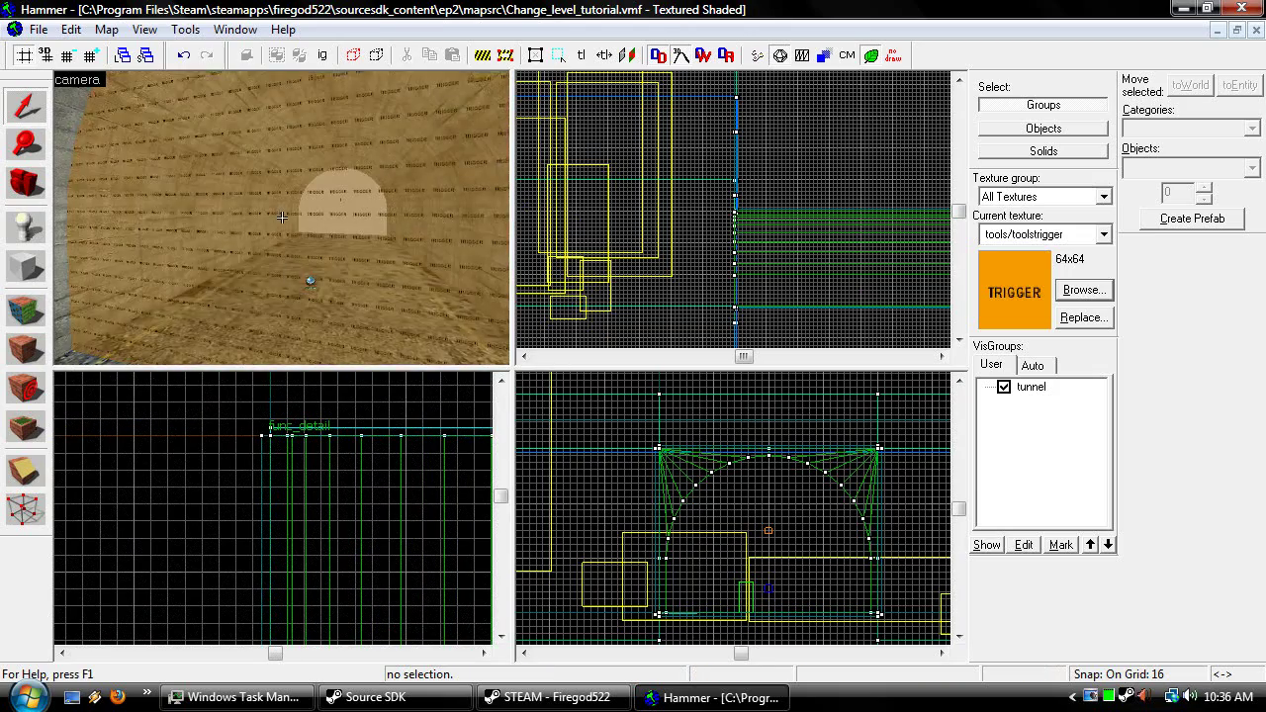
Tie the lengthened trigger brush in the tunnel to an entity and open its object properties
key("z")
key("s")
key("w")
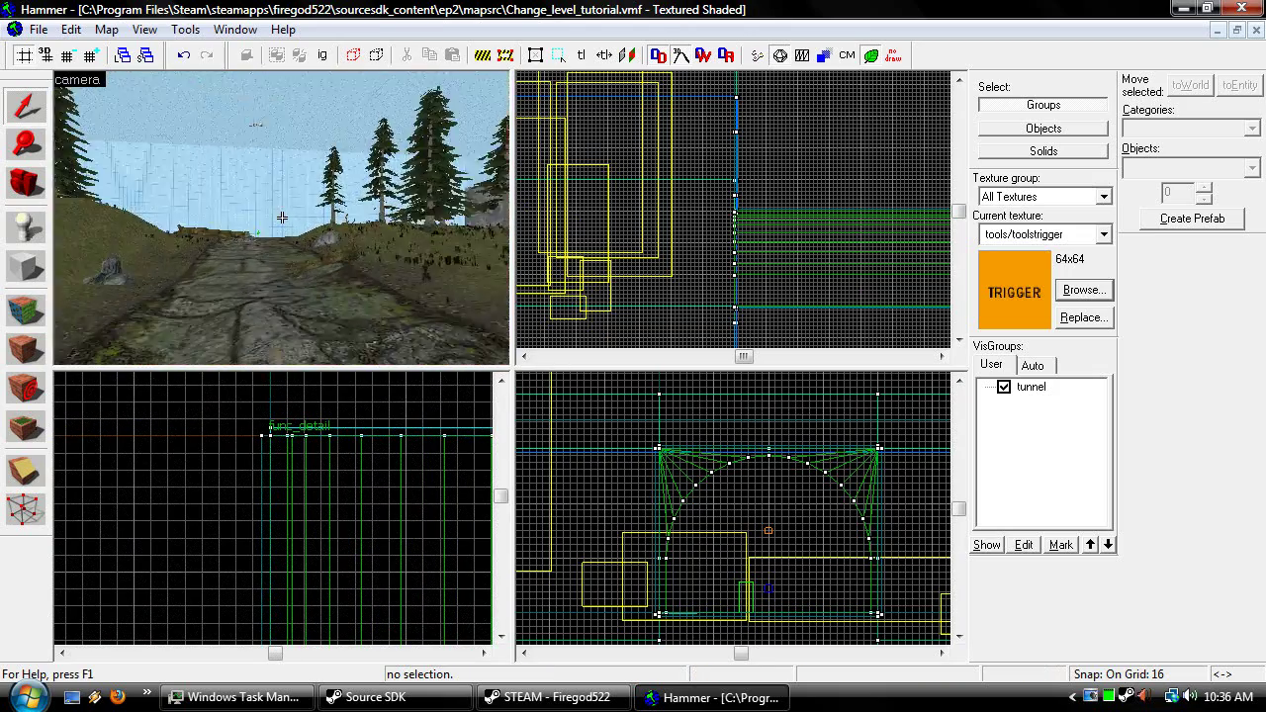
key("Left")
key("w")
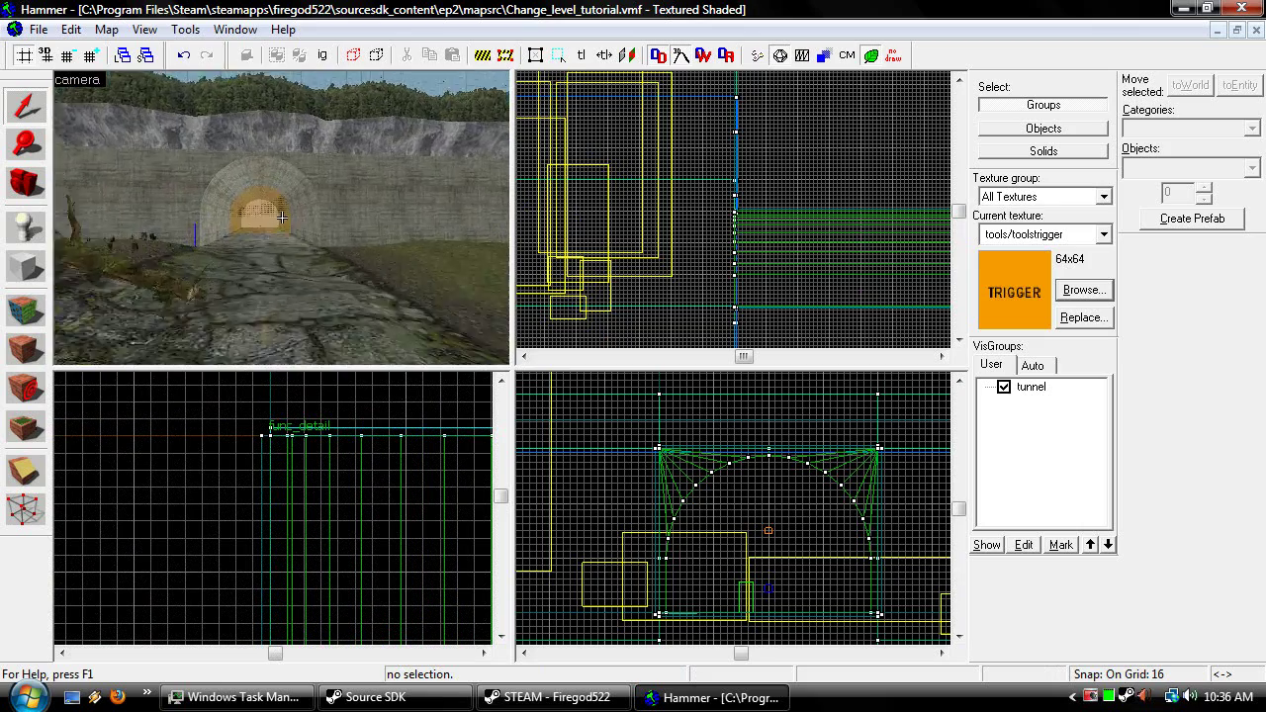
key("w")
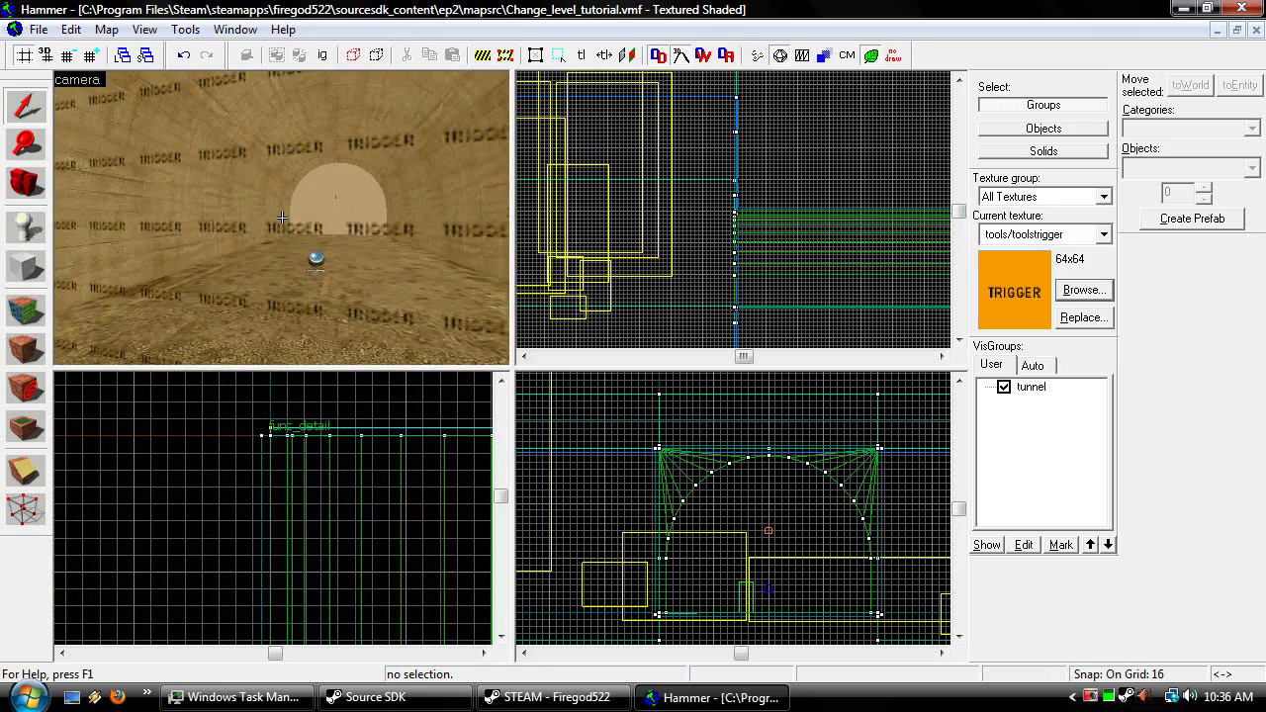
left_click(282, 217)
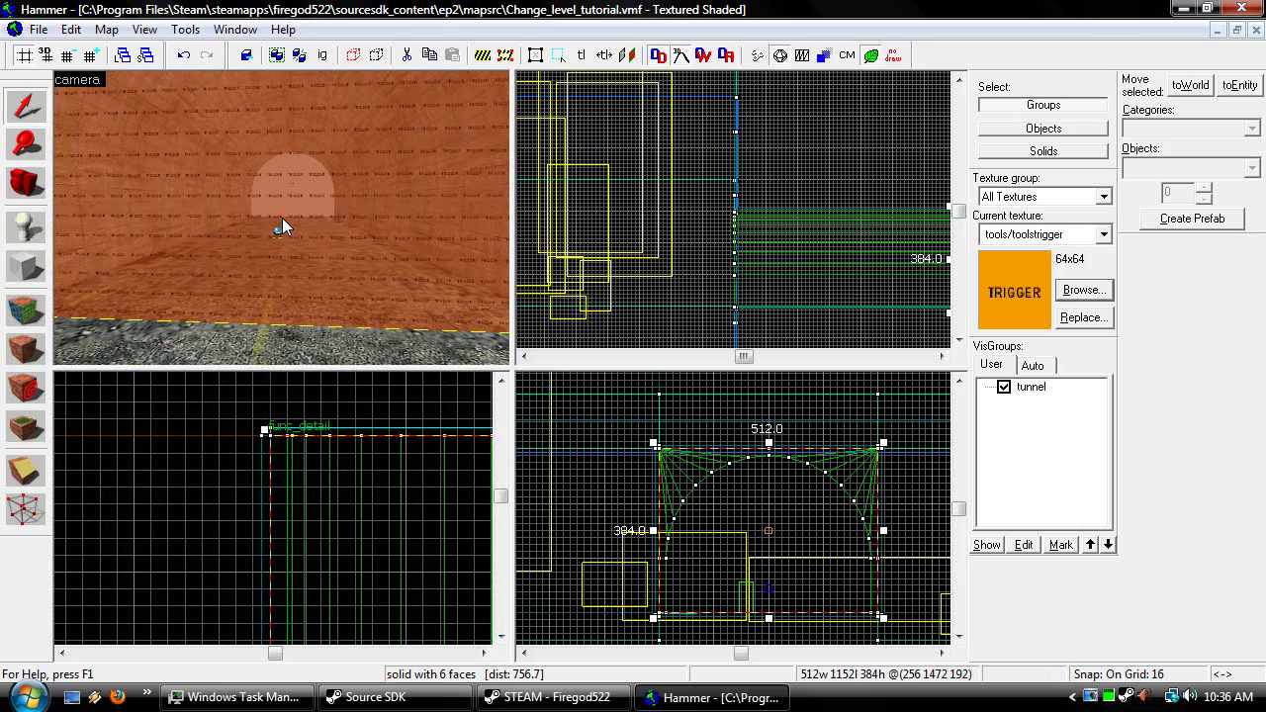
key("alt+Return")
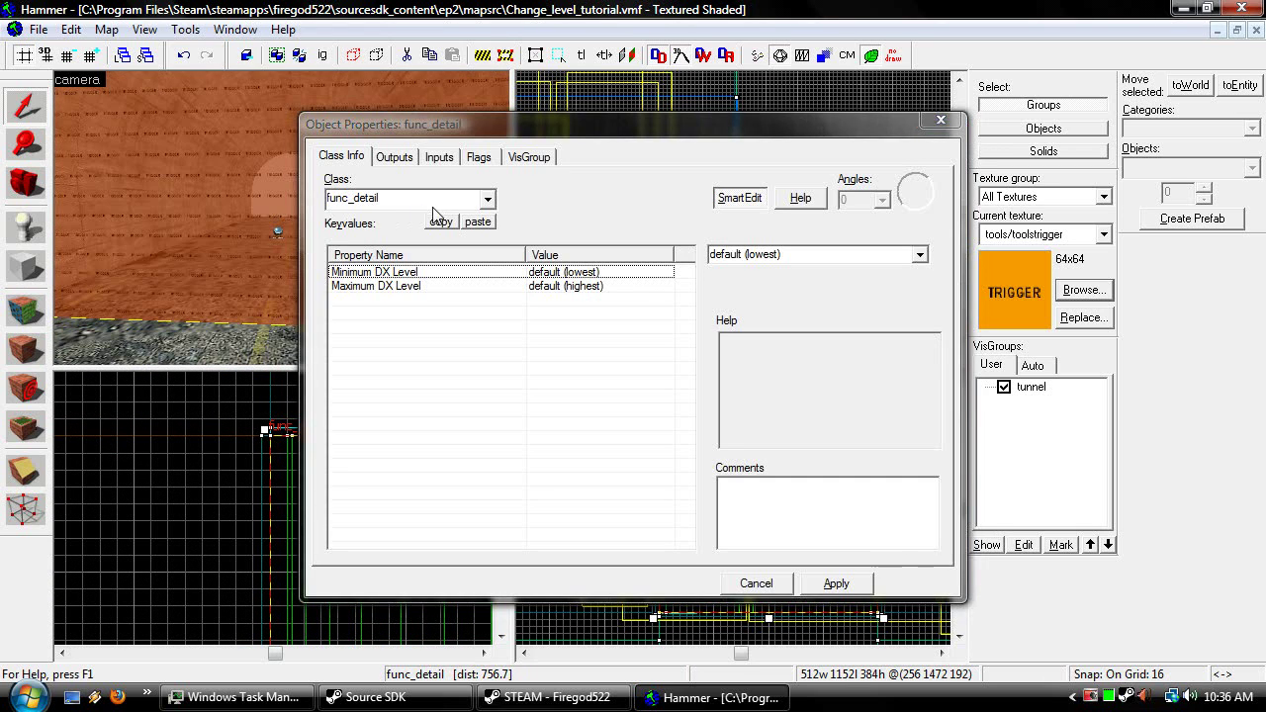
Change the brush entity's class to trigger_changelevel, filtering the class list by "chan", and apply it
left_click(485, 202)
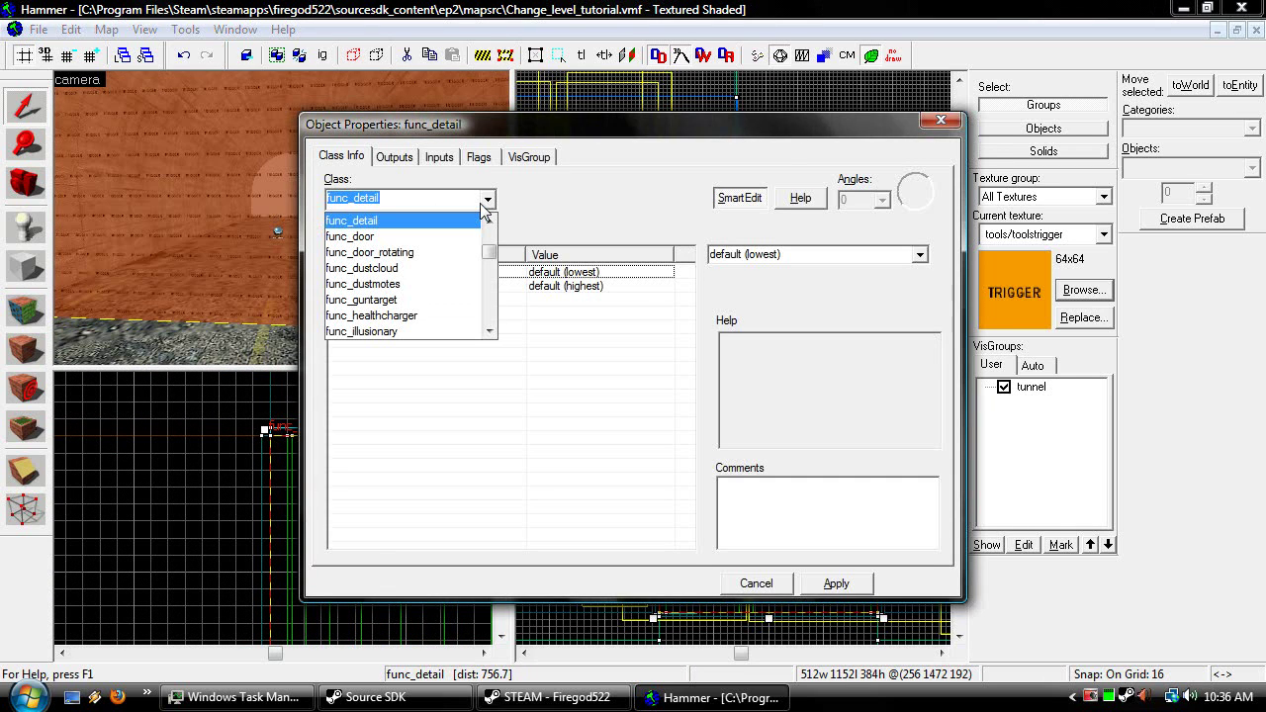
type("chan")
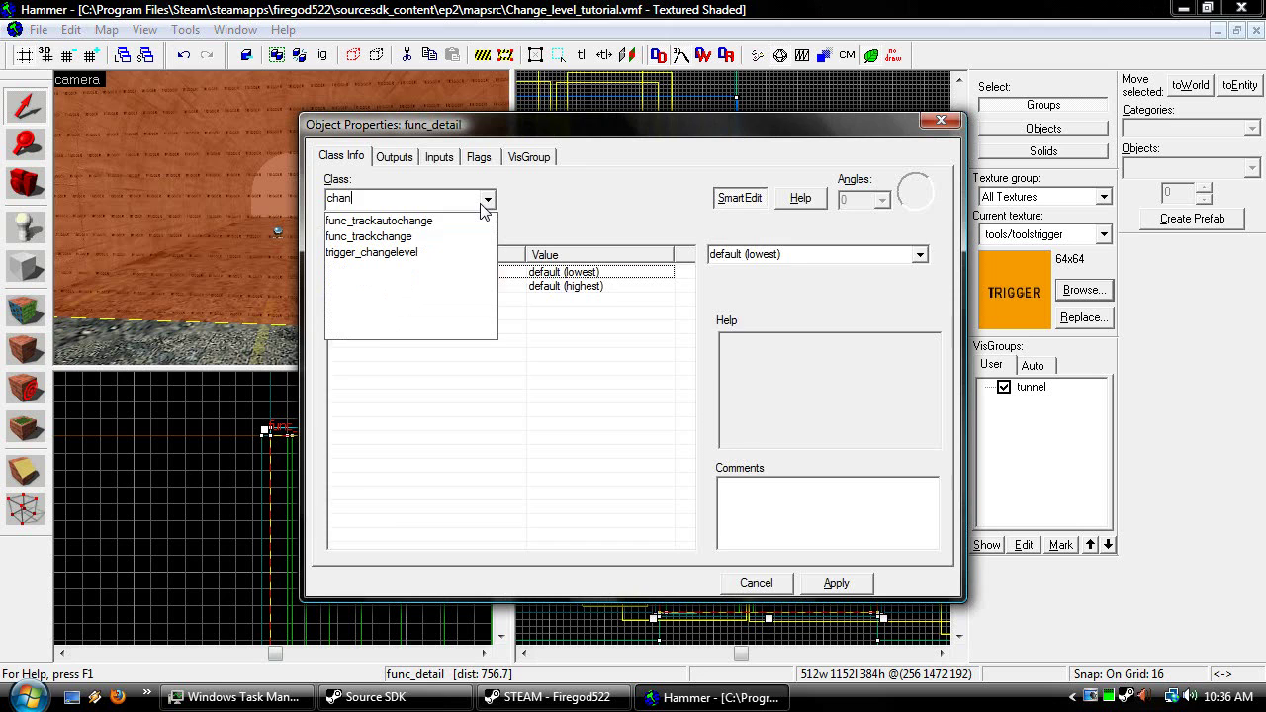
key("Down")
key("Down")
key("Down")
key("Return")
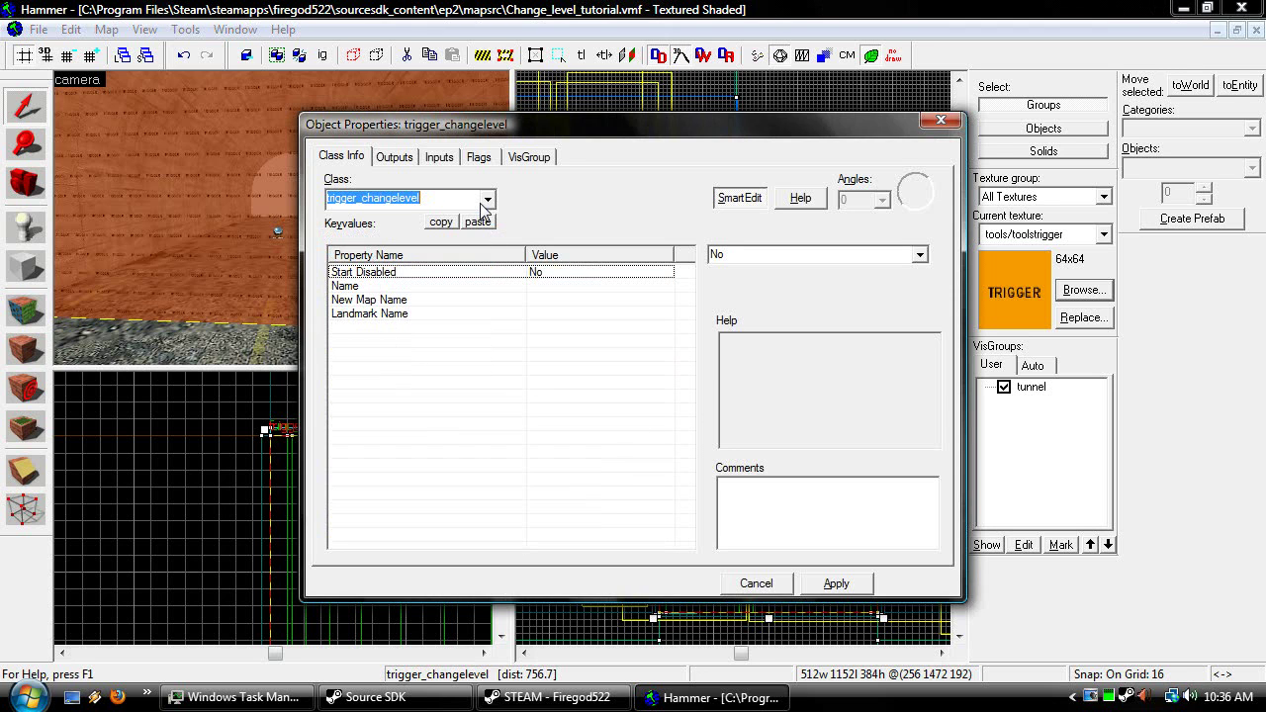
key("z")
key("s")
key("w")
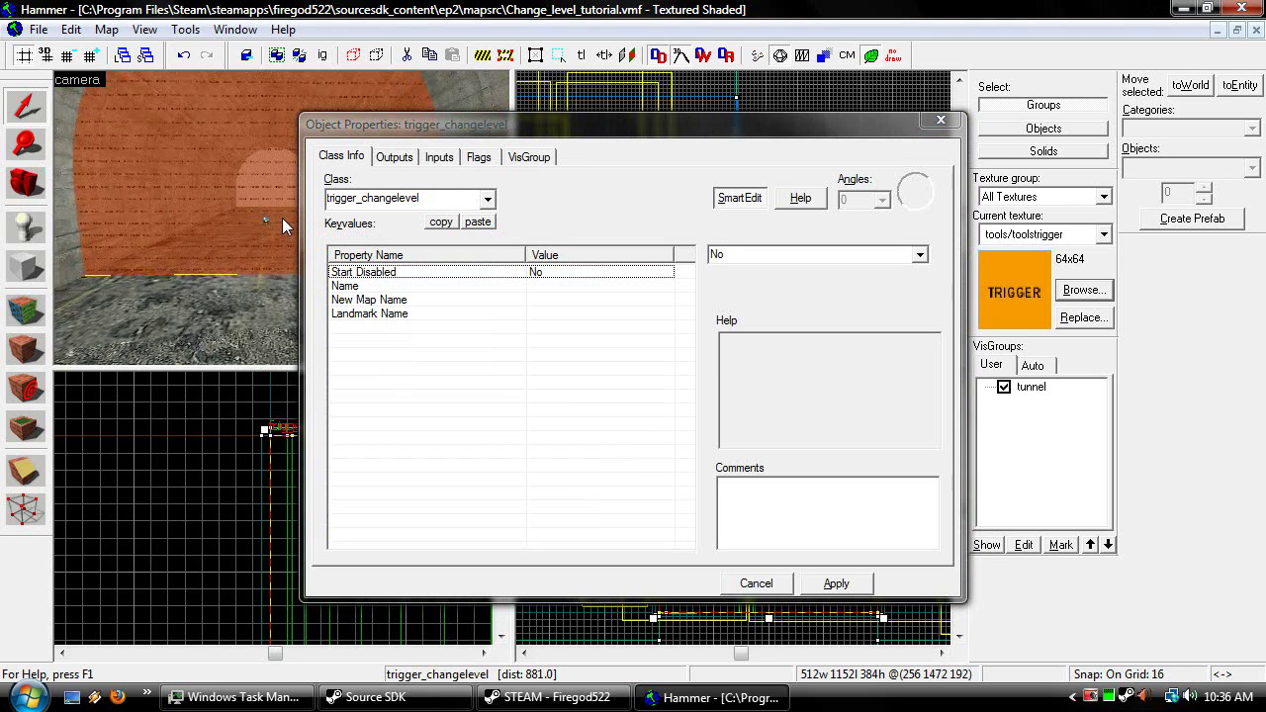
key("Up")
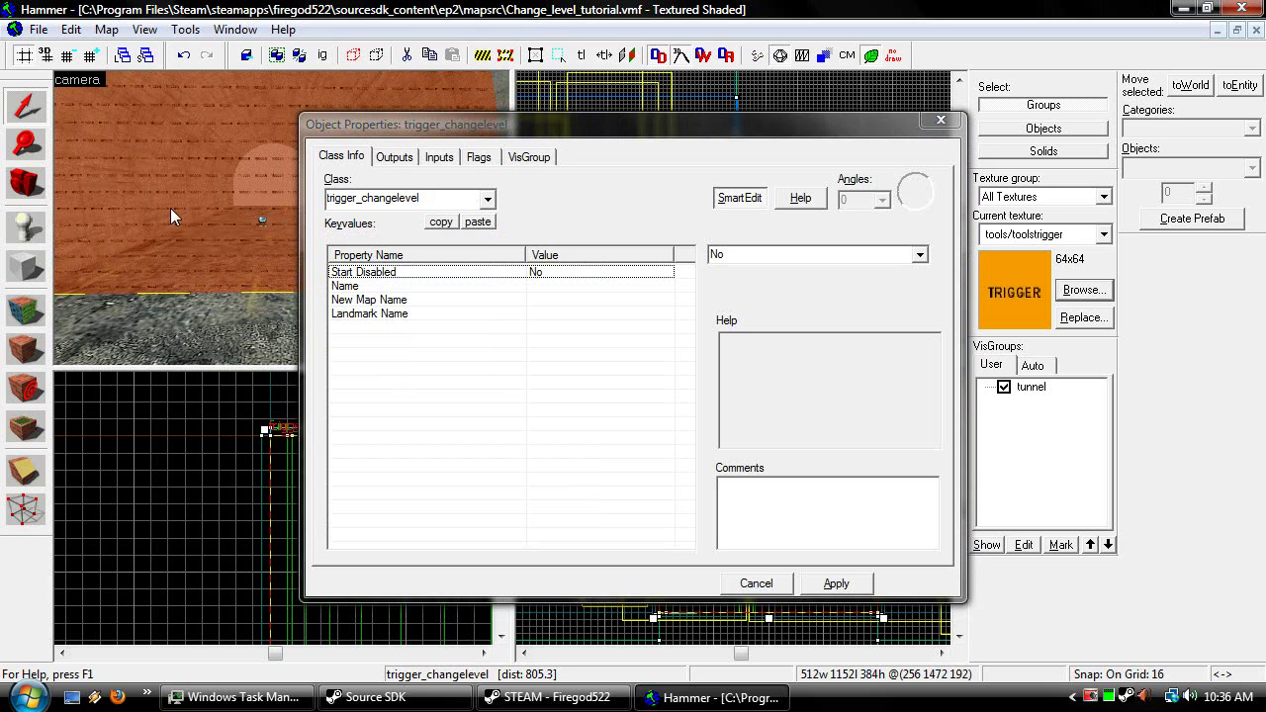
Set the trigger entity's Name property to Change_to_level_2
left_click(382, 276)
left_click(362, 287)
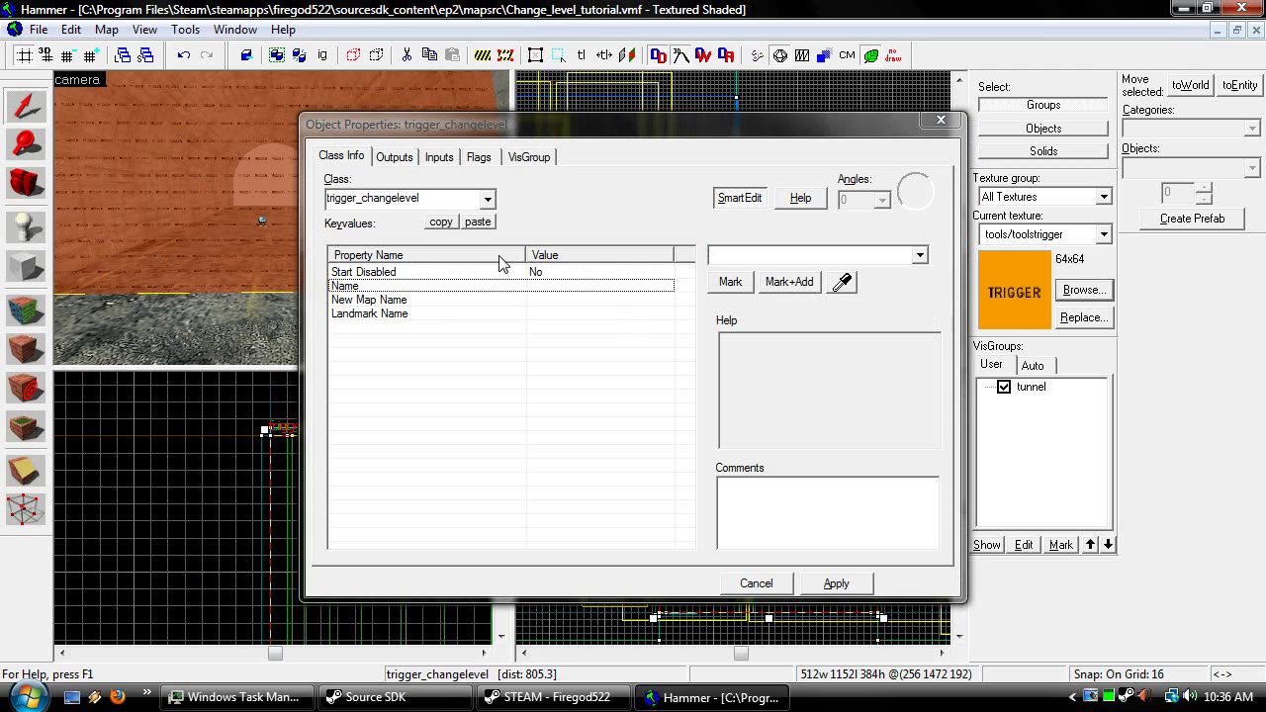
left_click(778, 260)
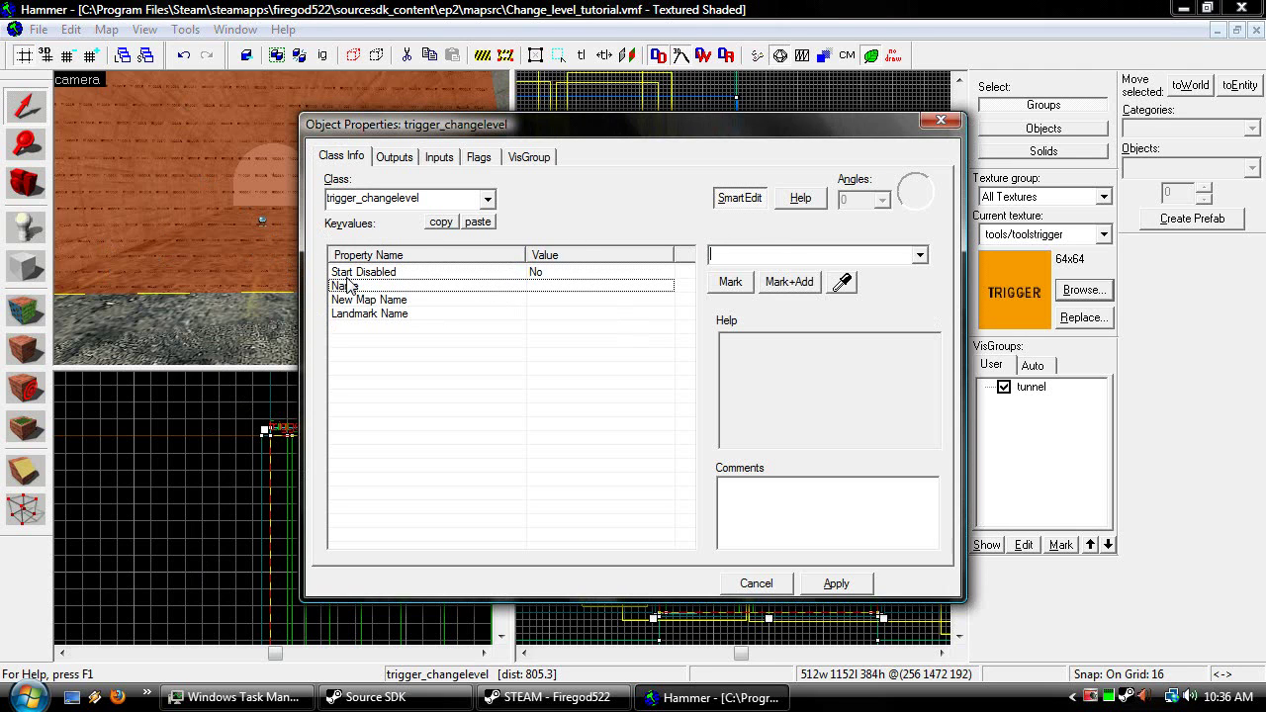
type("Change")
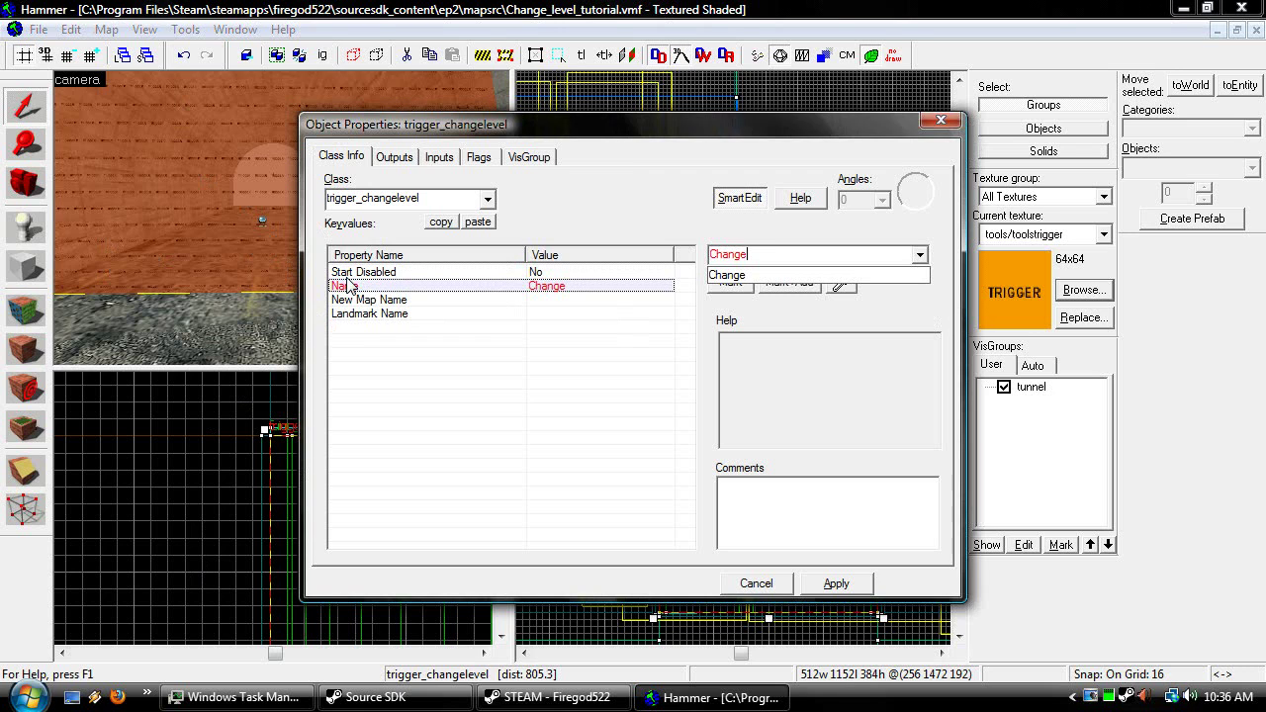
key("BackSpace")
key("BackSpace")
key("BackSpace")
key("BackSpace")
key("BackSpace")
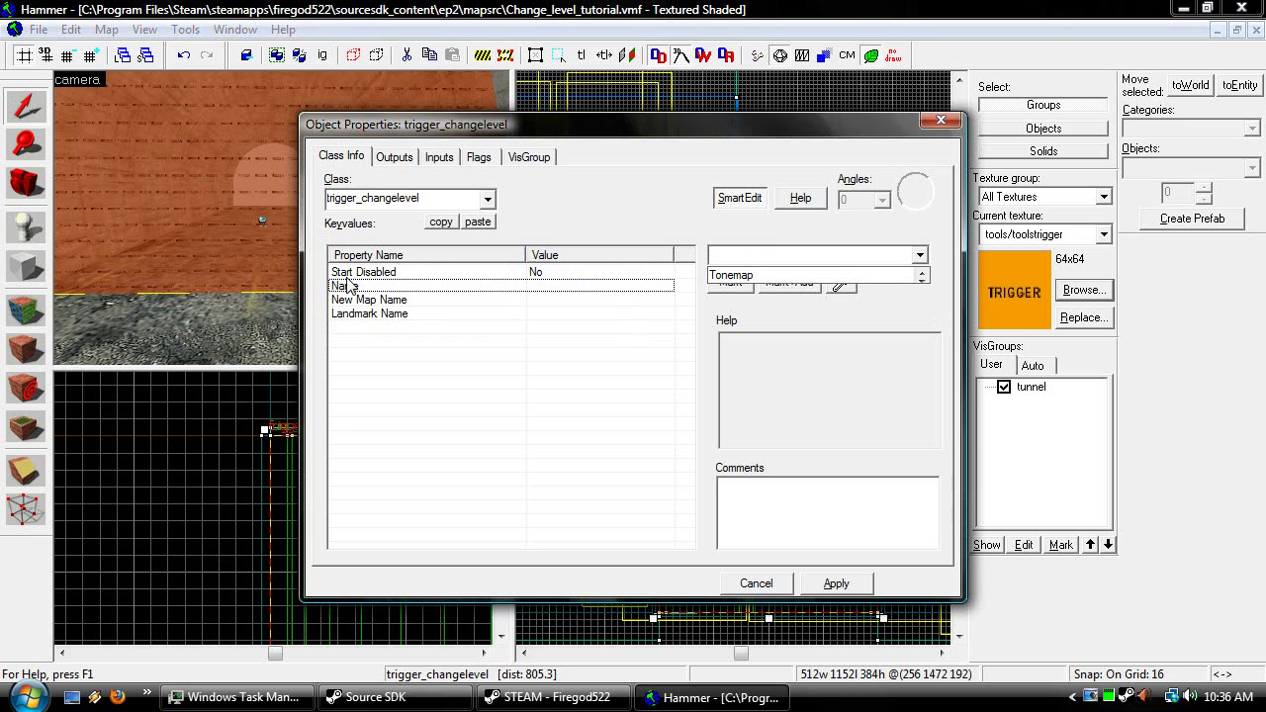
type("Change_to_level_2")
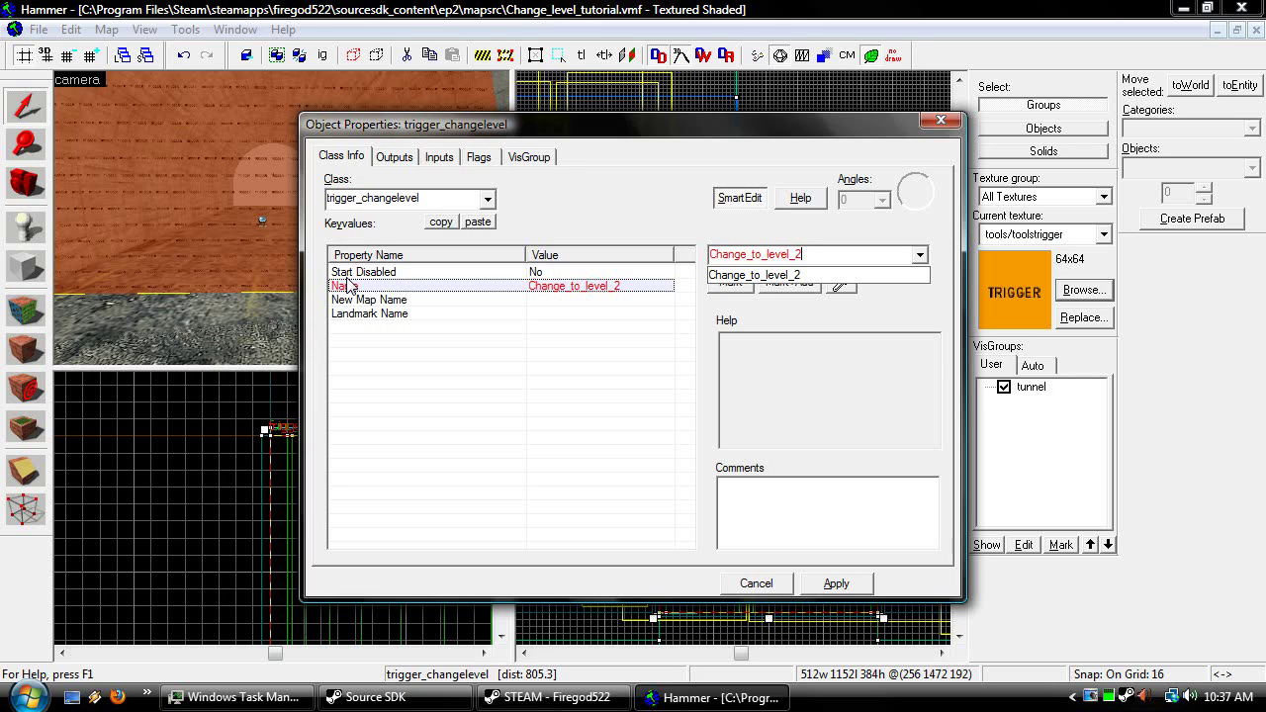
Set the trigger's New Map Name to level_2 and apply the properties
left_click(550, 303)
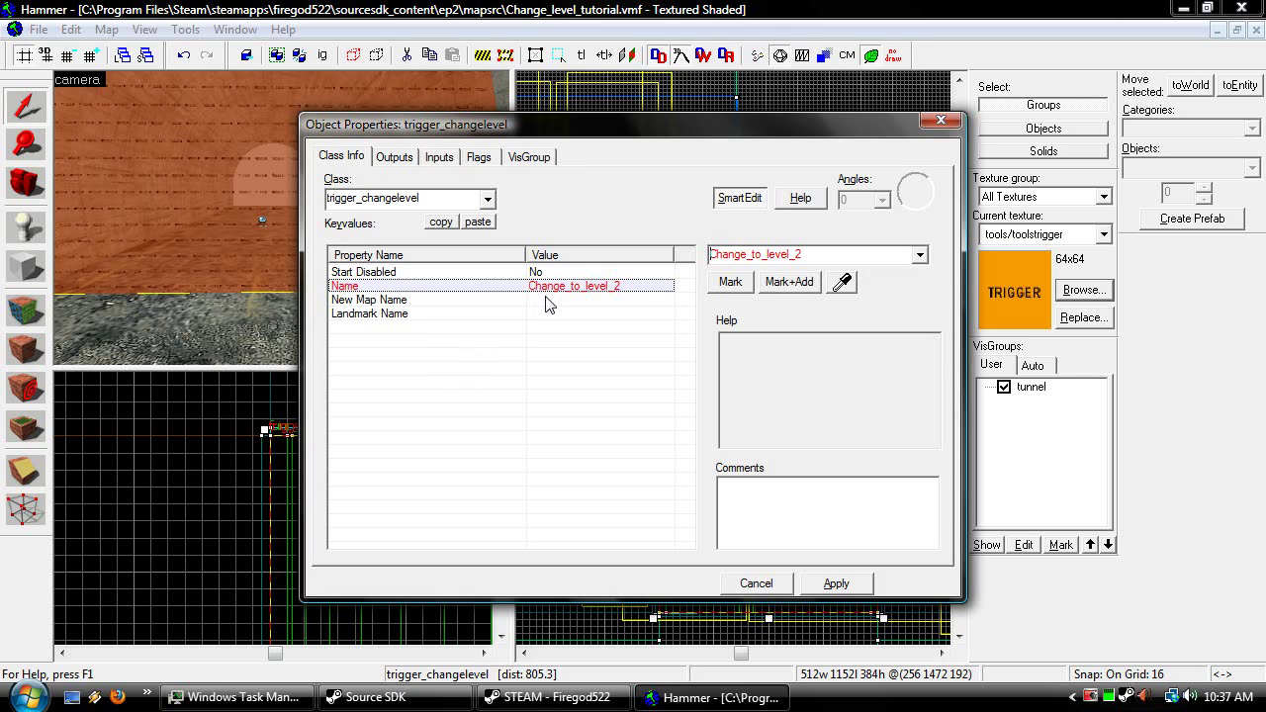
left_click(534, 287)
left_click(479, 302)
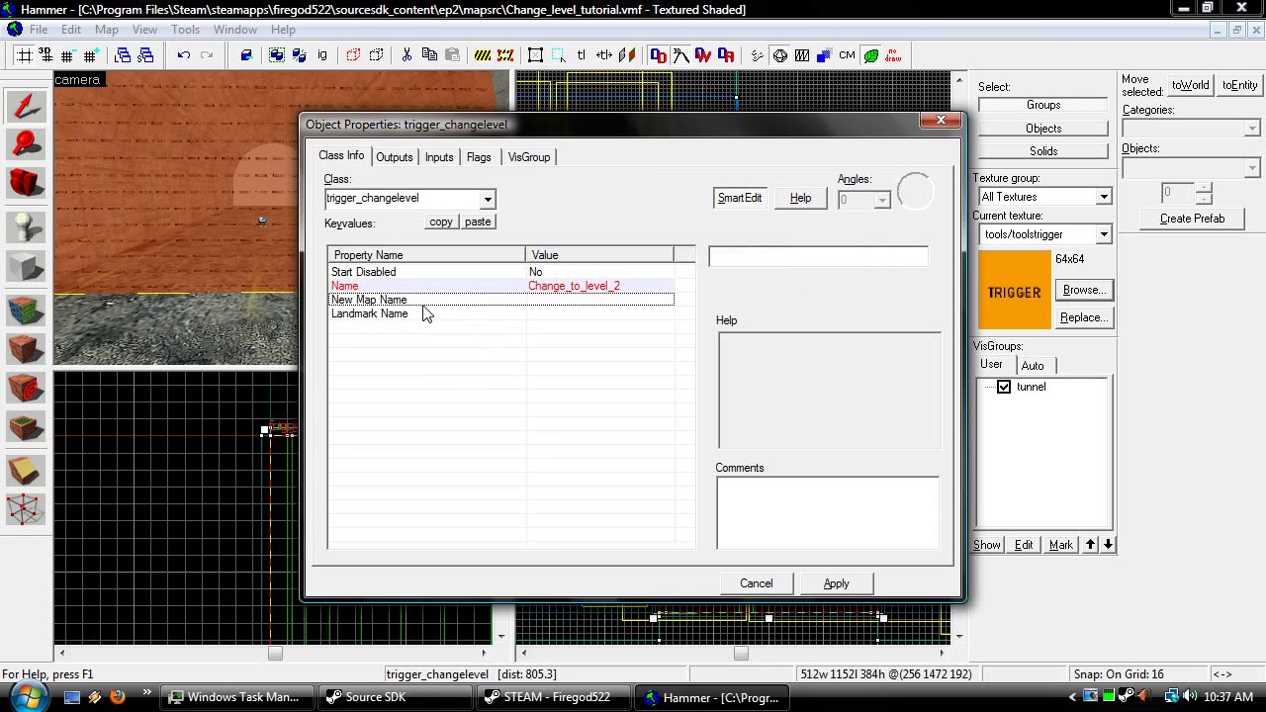
left_click(577, 287)
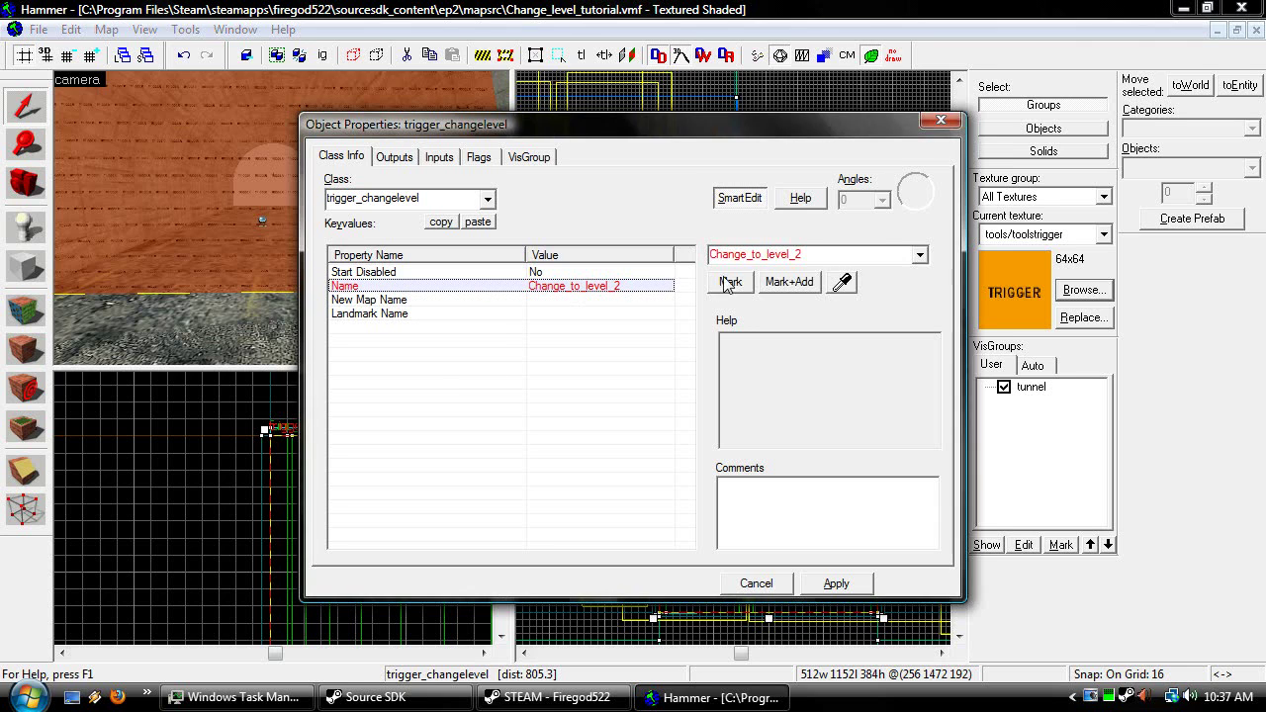
double_click(826, 258)
left_click(610, 300)
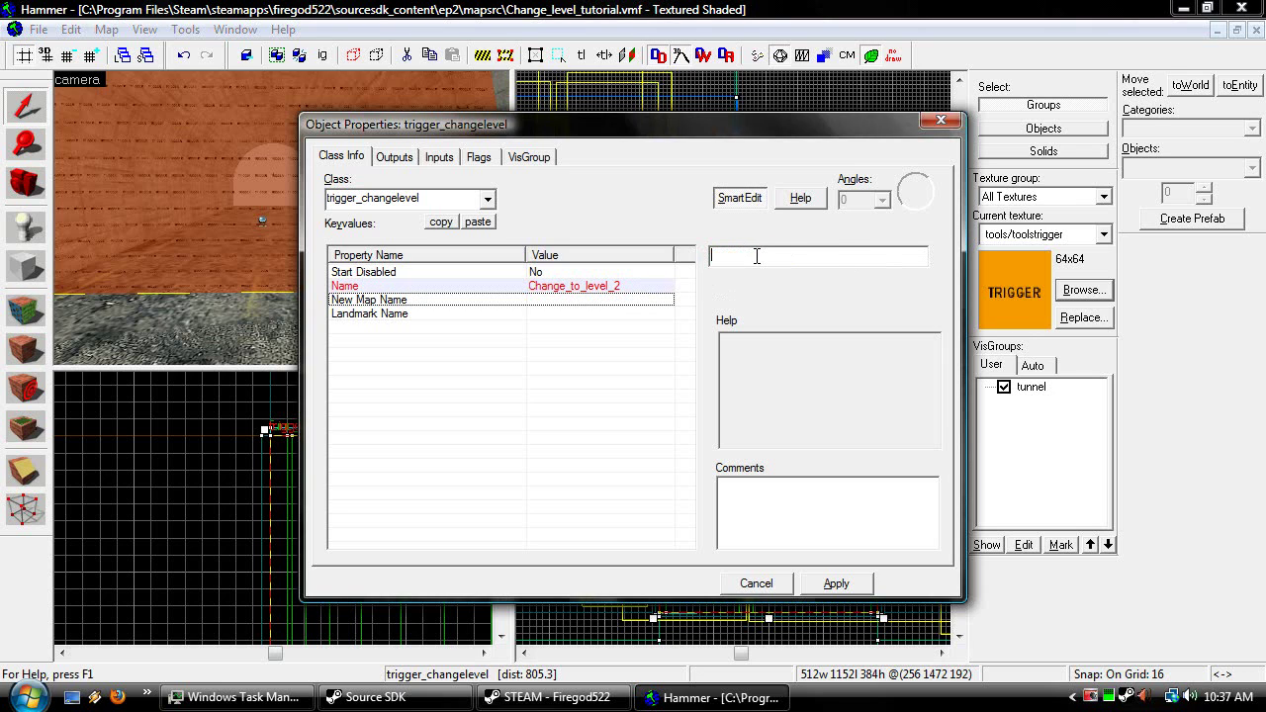
type("level")
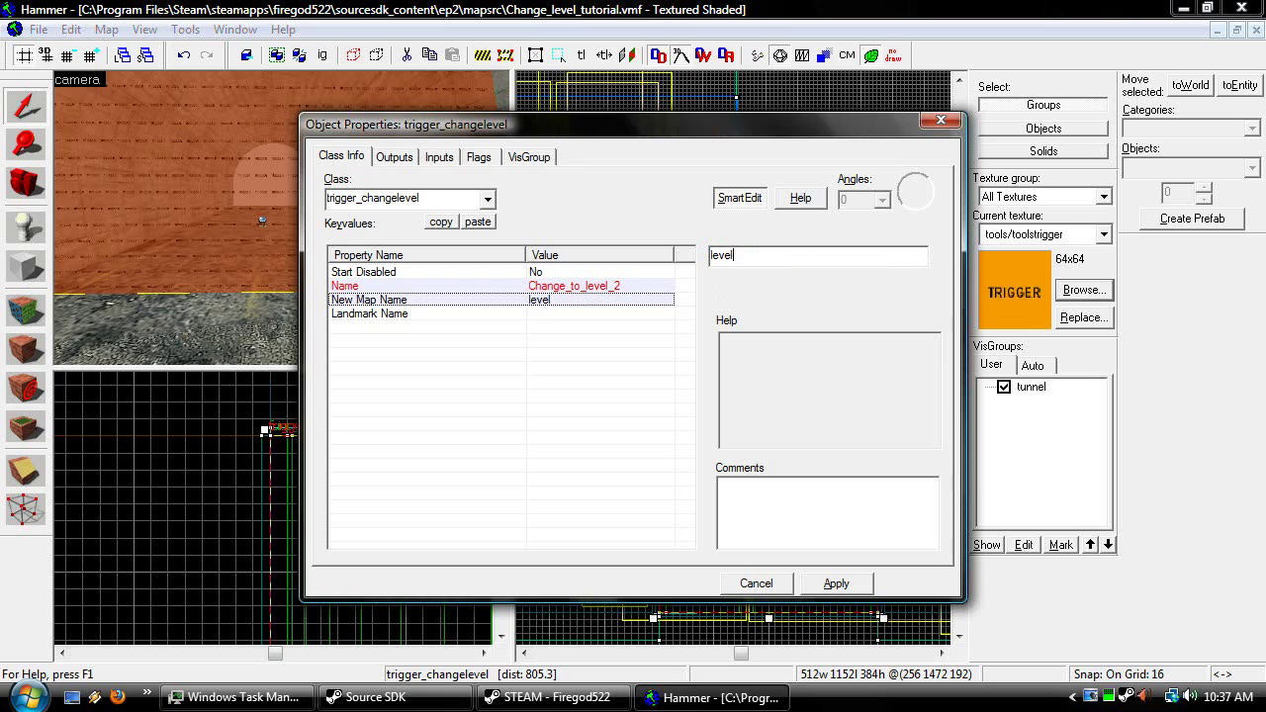
type("_2")
key("Return")
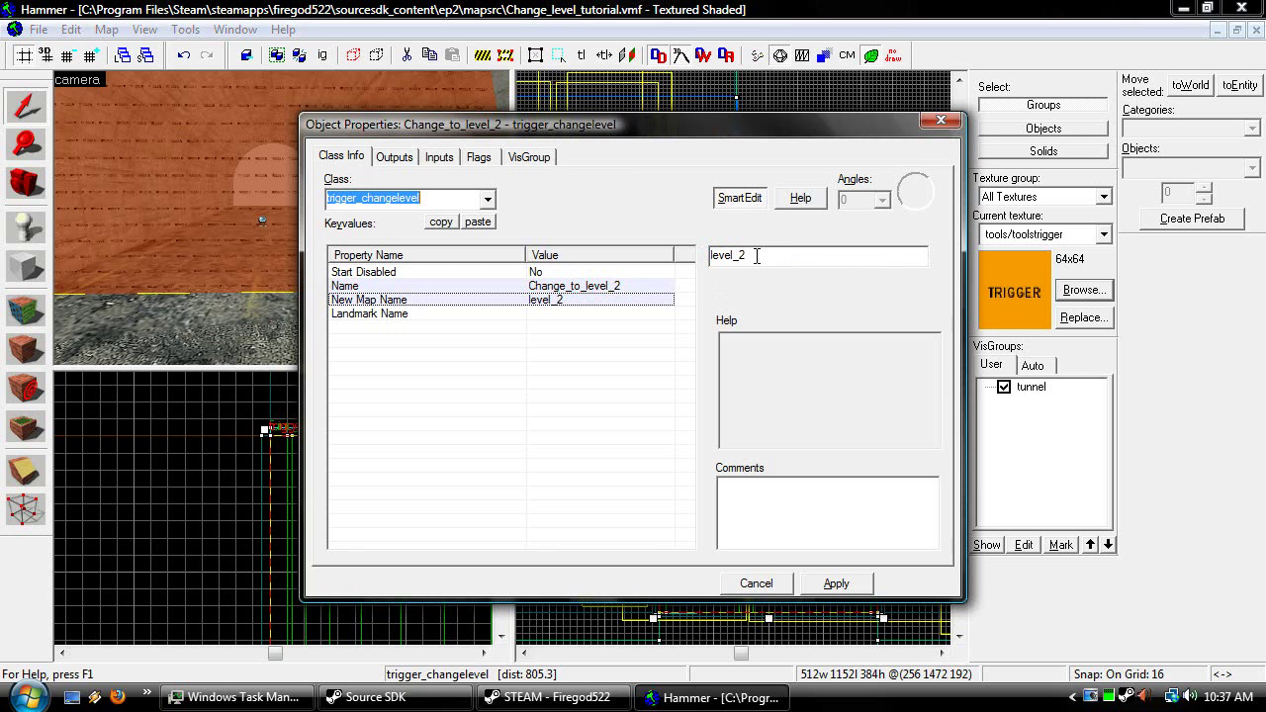
left_click(442, 314)
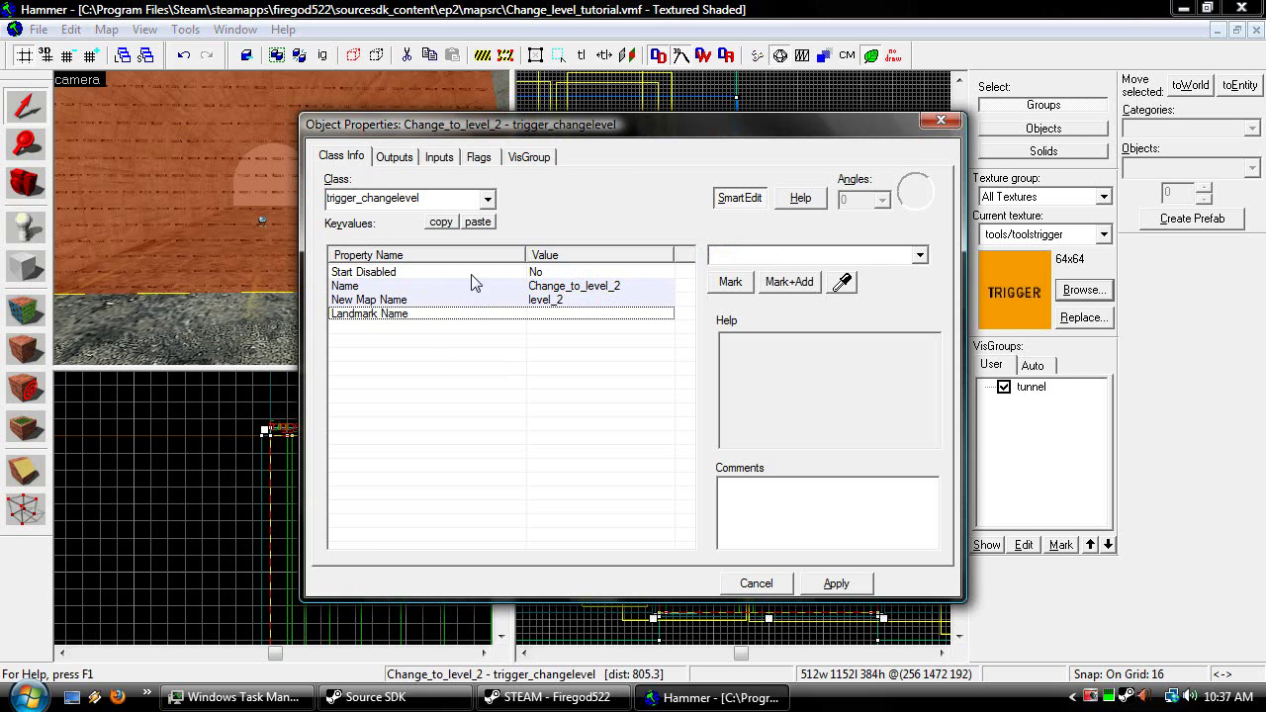
key("z")
key("s")
key("z")
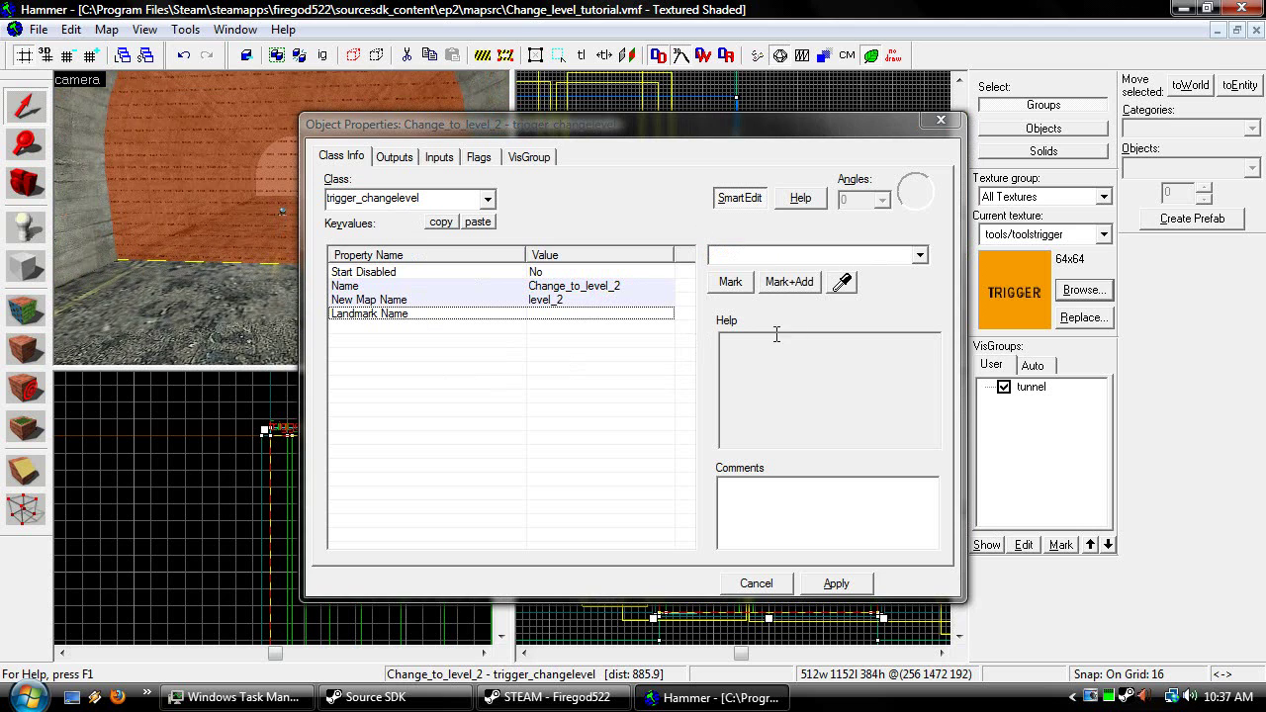
key("z")
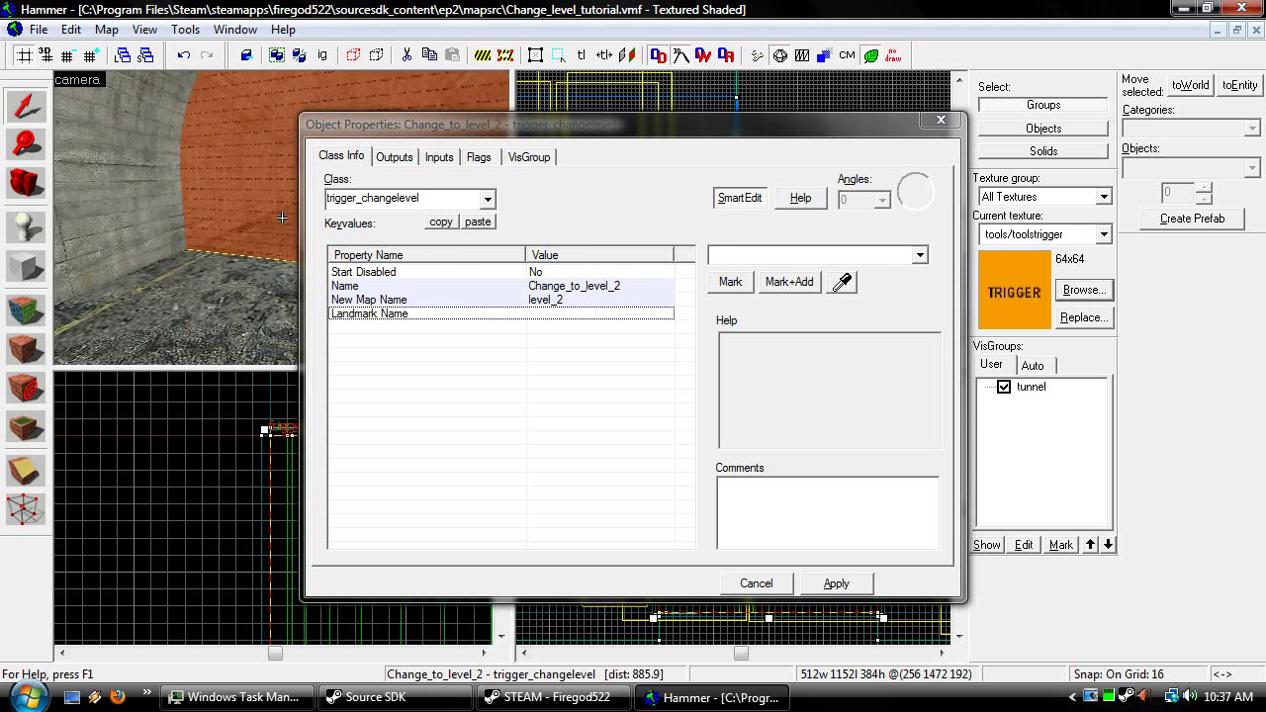
key("s")
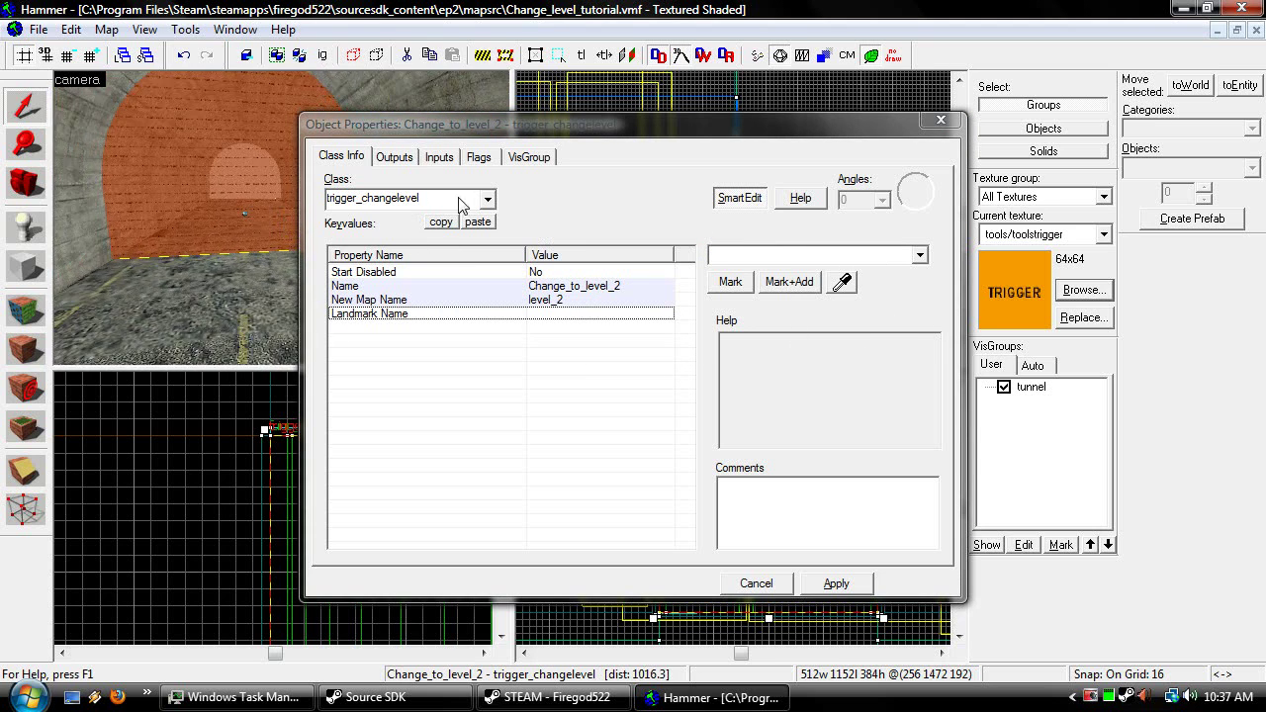
In the trigger's flags, switch Disable Touch on and back off, and enable To Previous Chapter
left_click(477, 158)
left_click(279, 157)
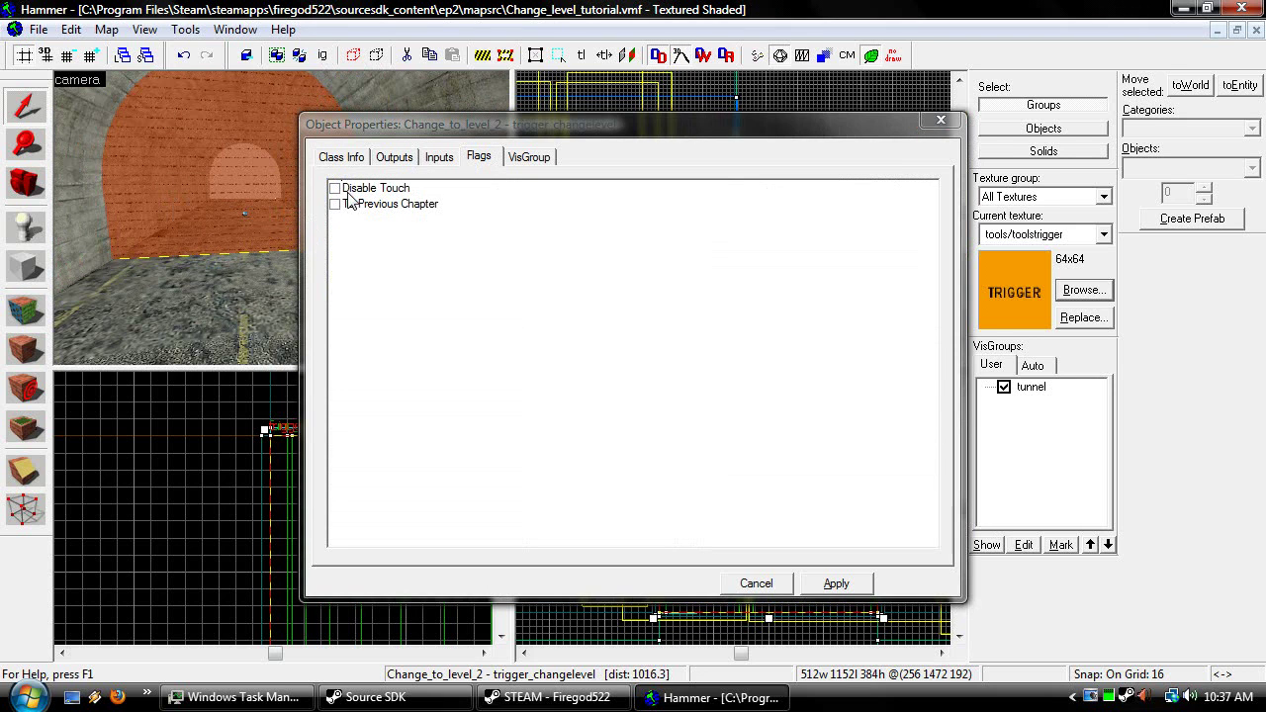
left_click(340, 158)
left_click(479, 158)
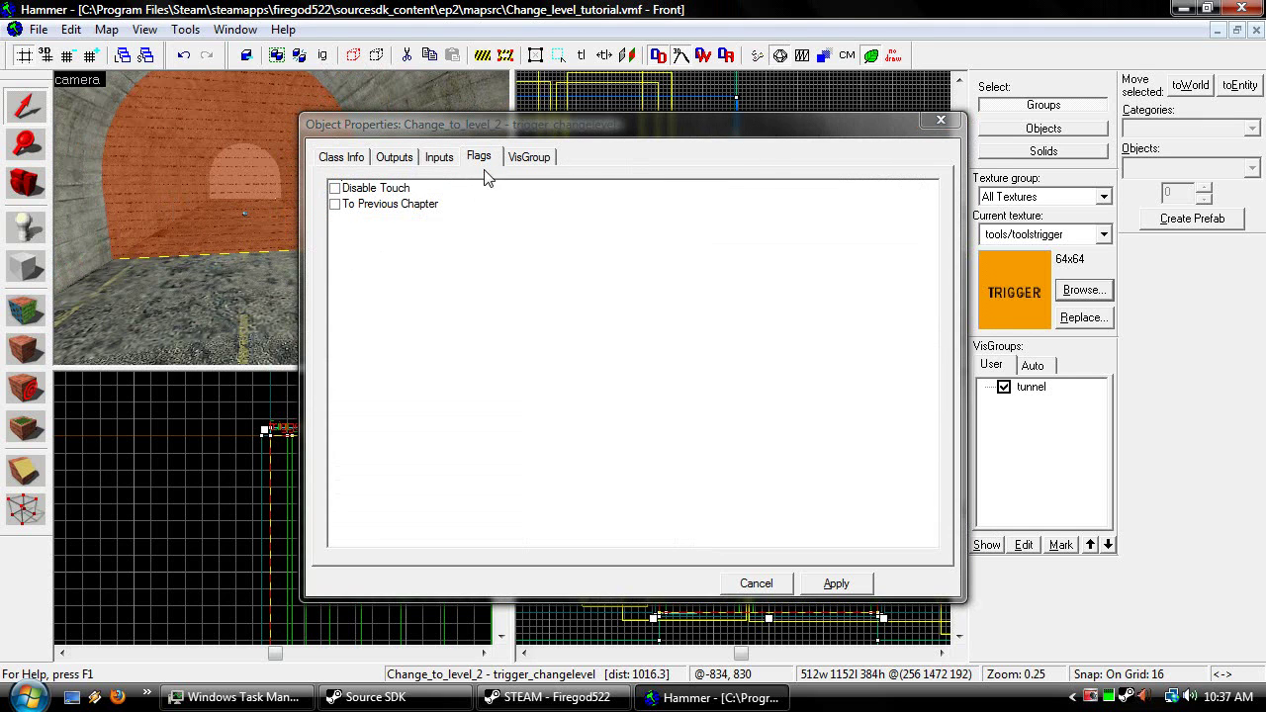
left_click(336, 188)
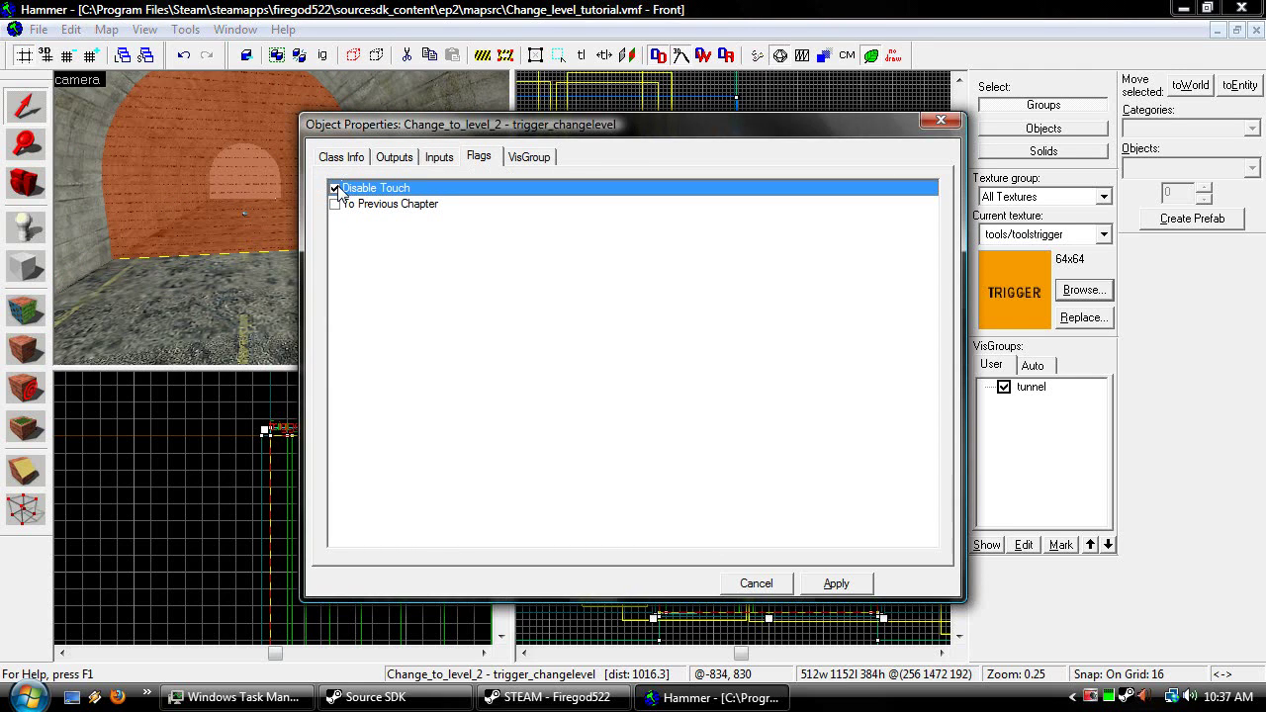
left_click(336, 188)
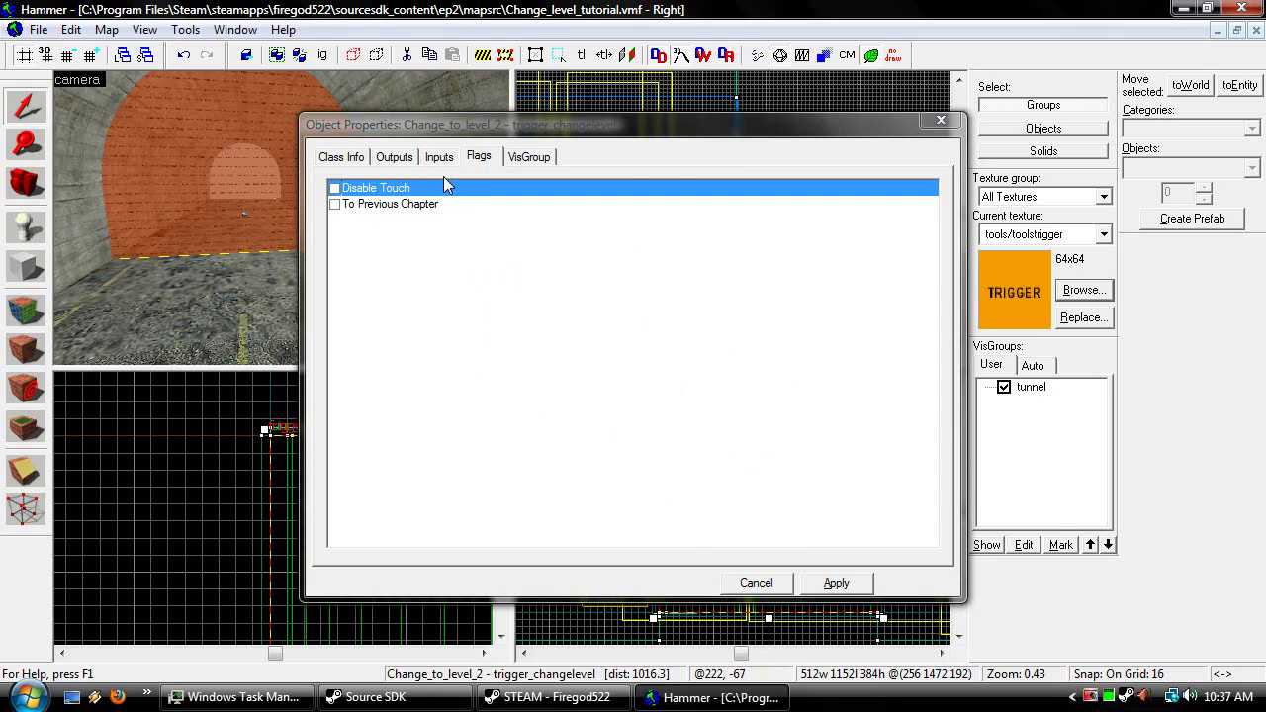
left_click(335, 205)
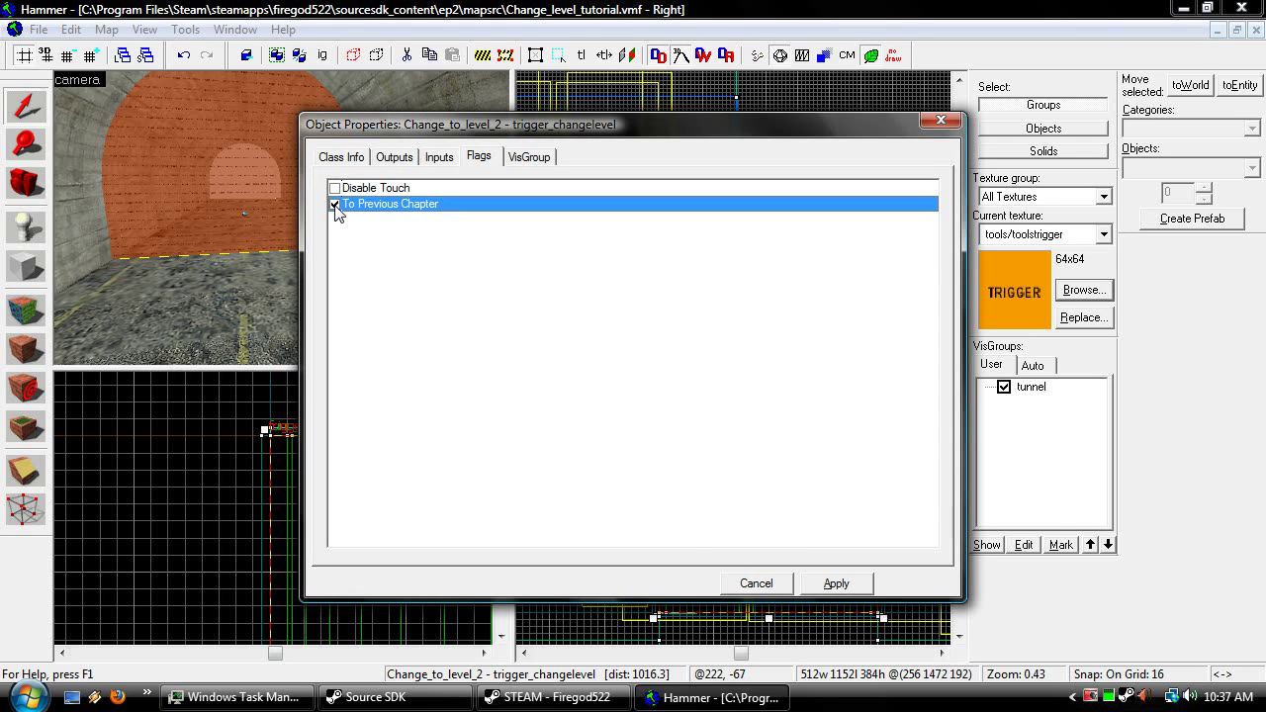
Check the trigger entity's outputs, then apply its properties and close them
left_click(394, 159)
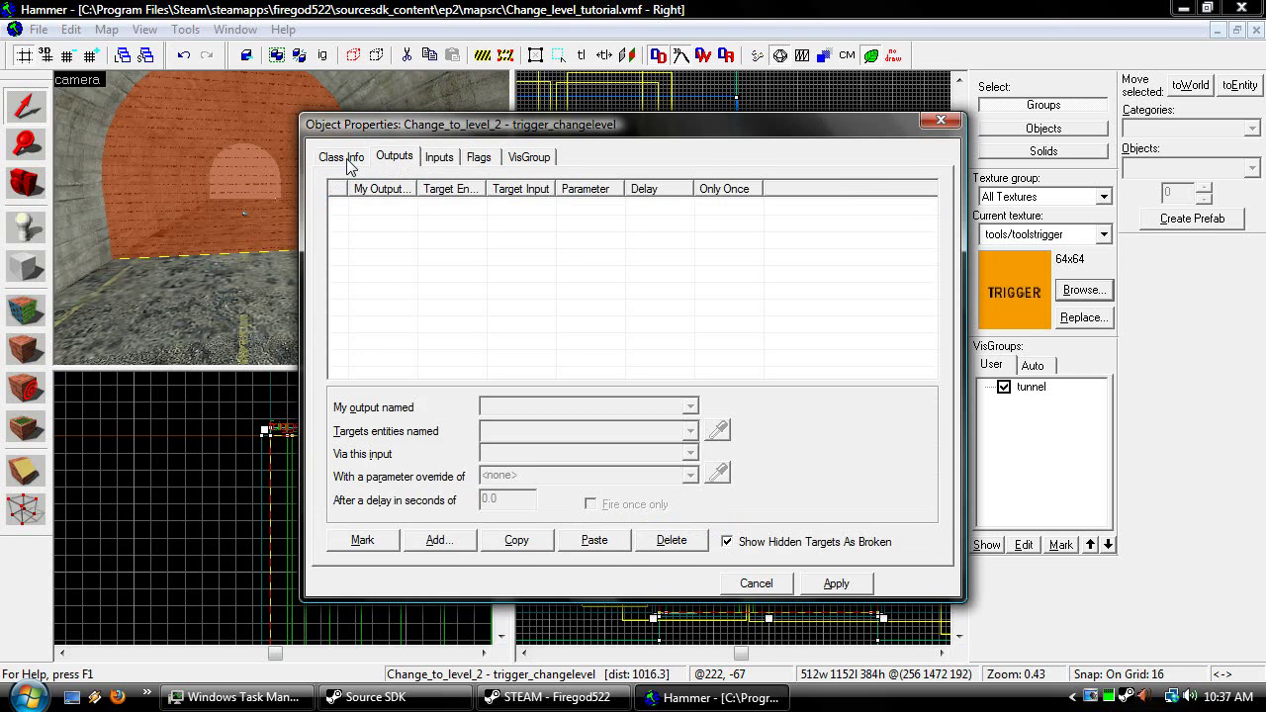
left_click(341, 157)
left_click(851, 591)
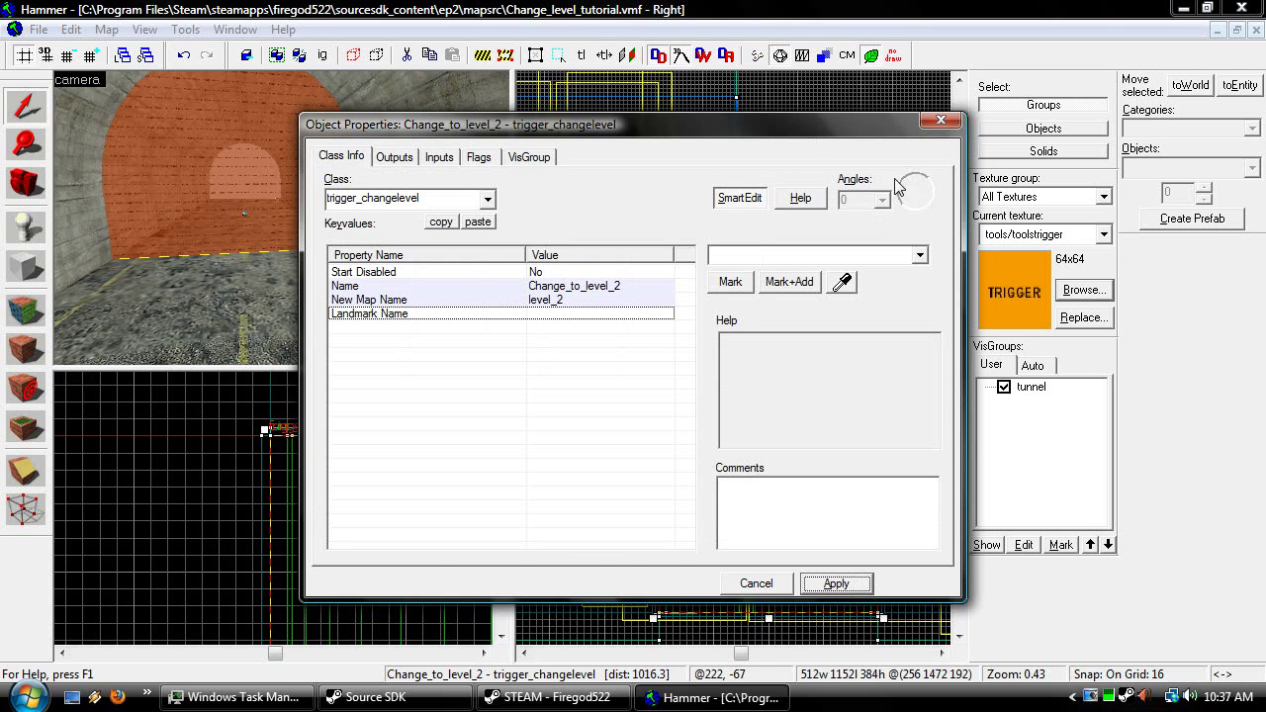
left_click(943, 121)
Examine the trigger brush inside the tunnel and the area around the tunnel entrance in the 3D view
key("s")
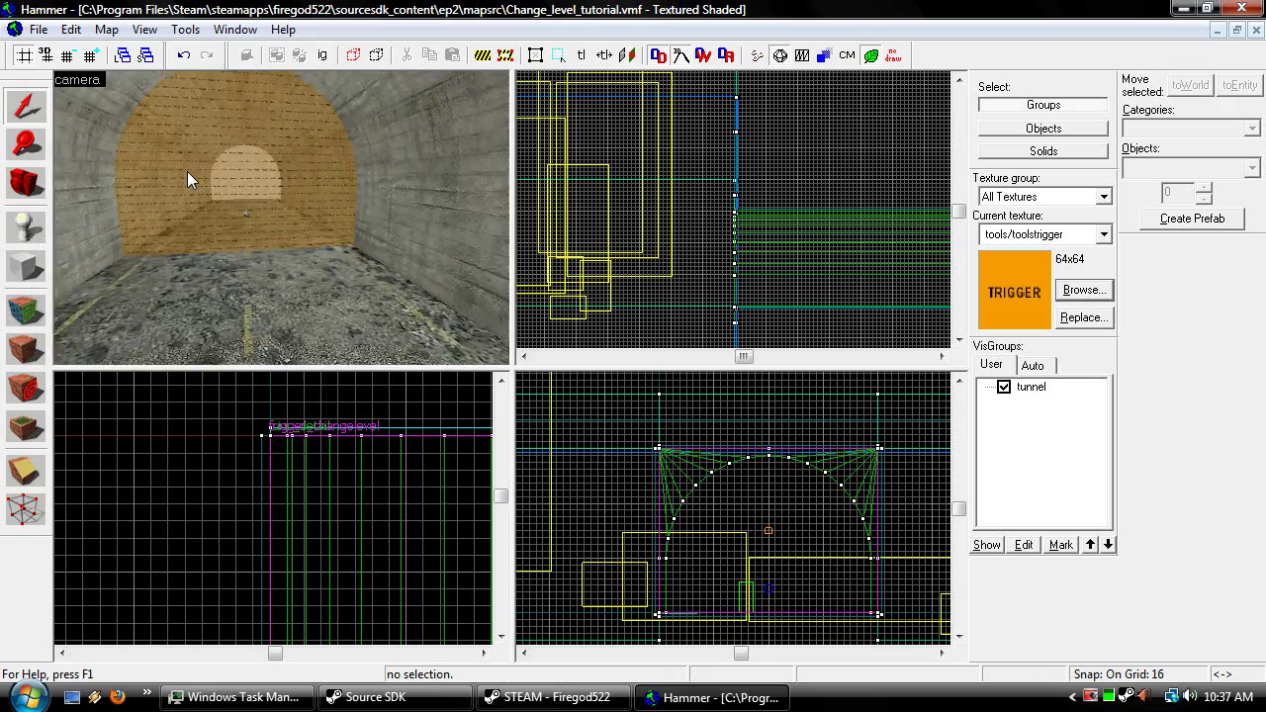
key("z")
key("w")
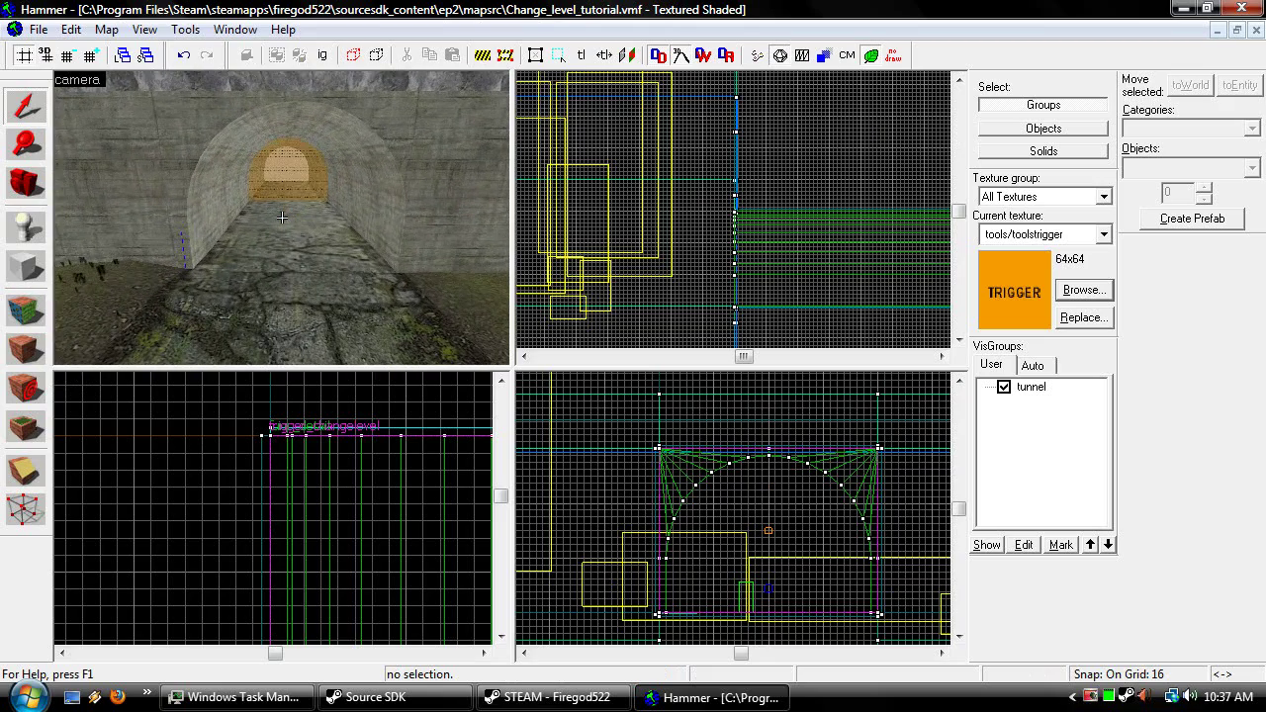
key("w")
key("a")
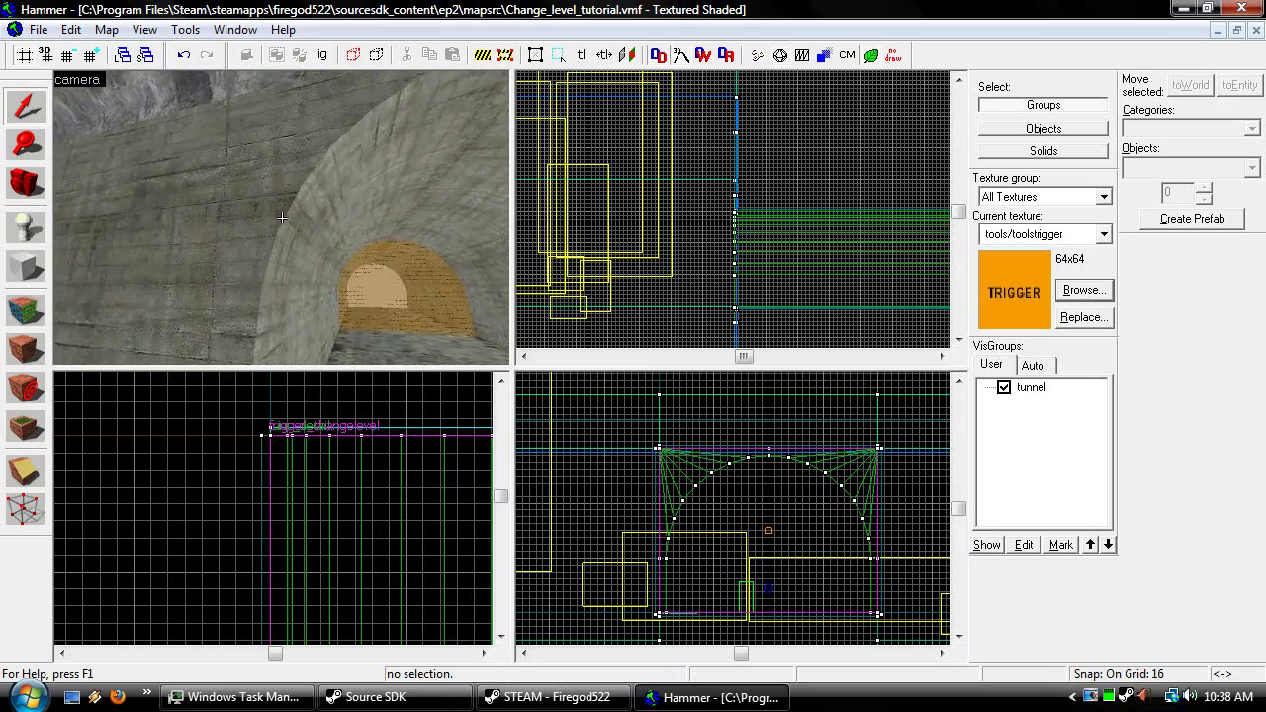
key("d")
key("w")
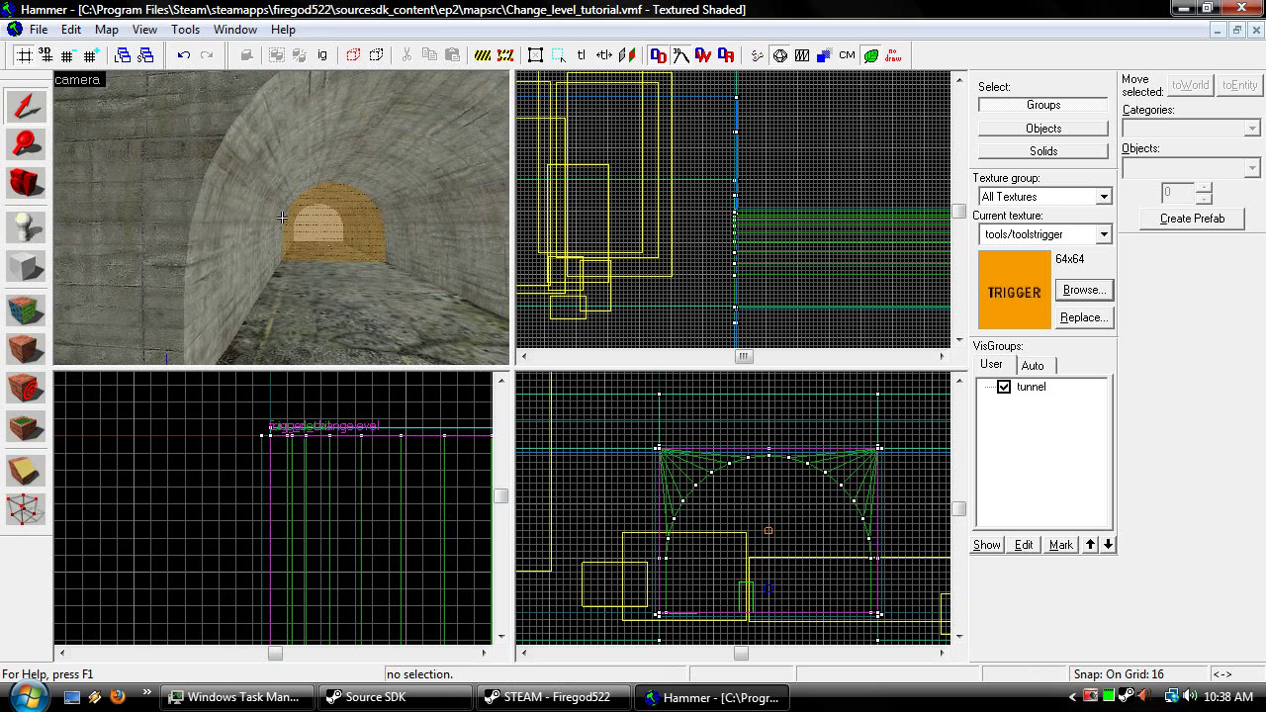
key("w")
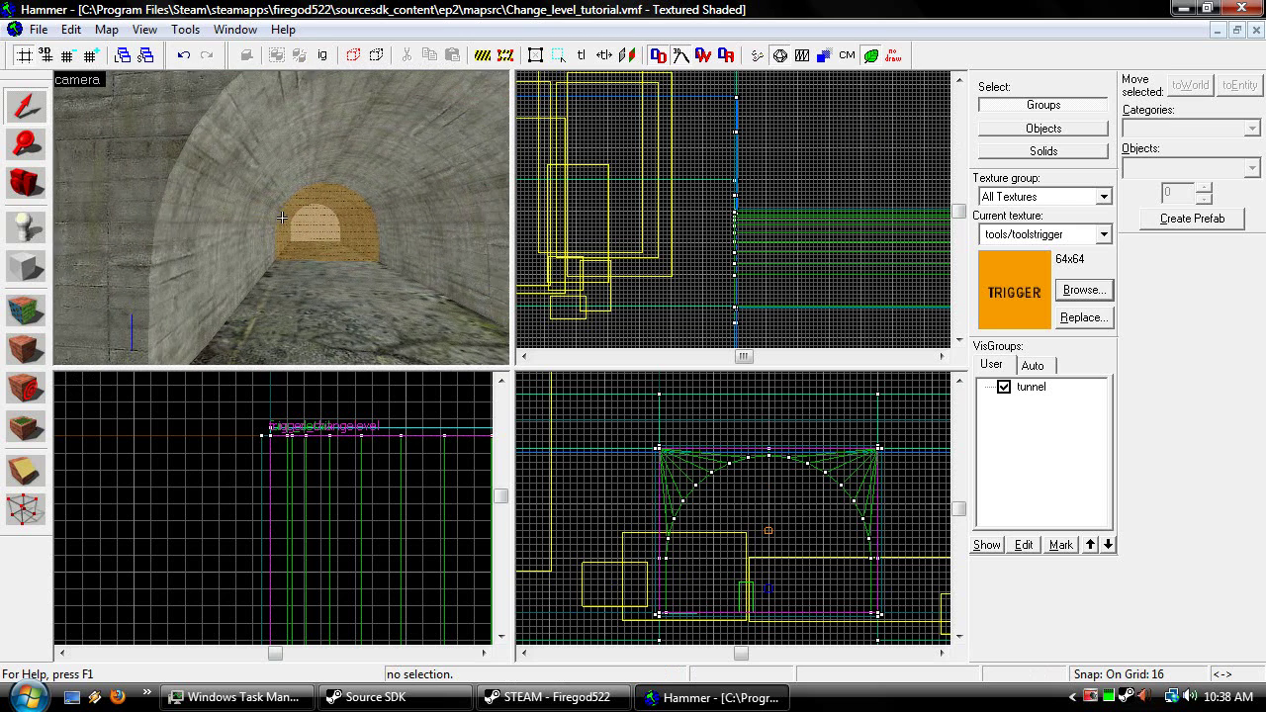
key("s")
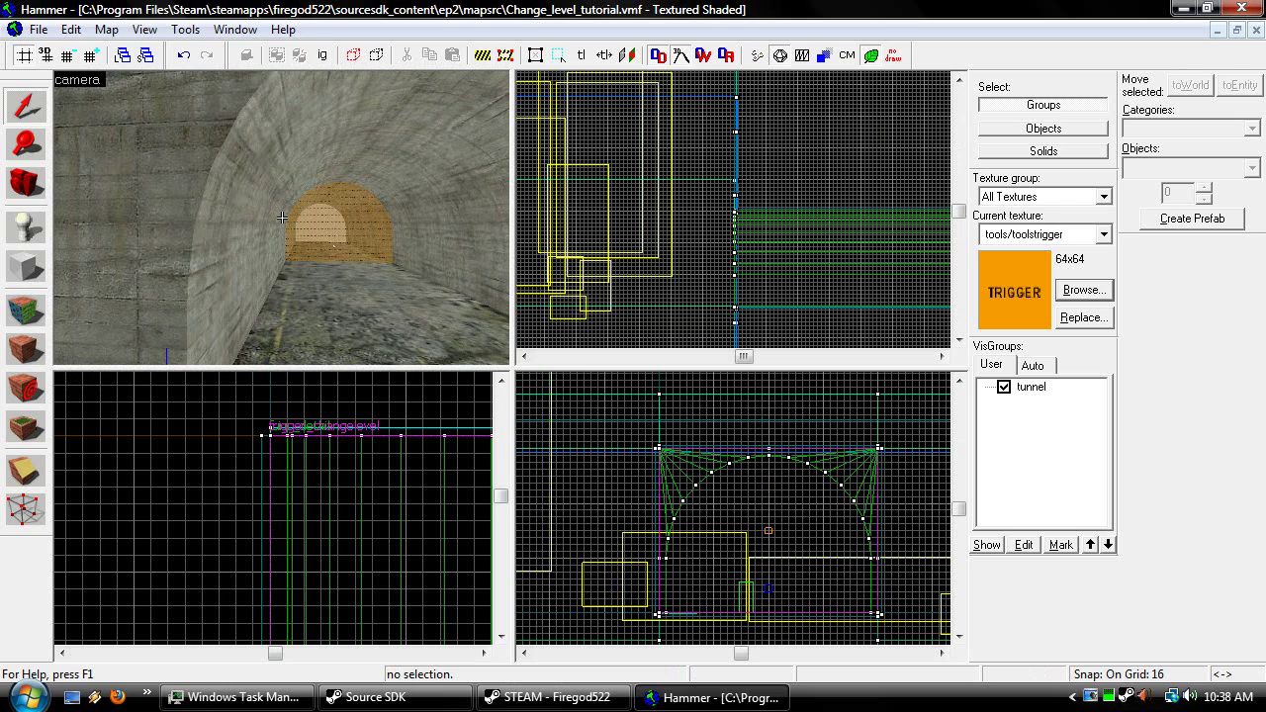
key("s")
key("z")
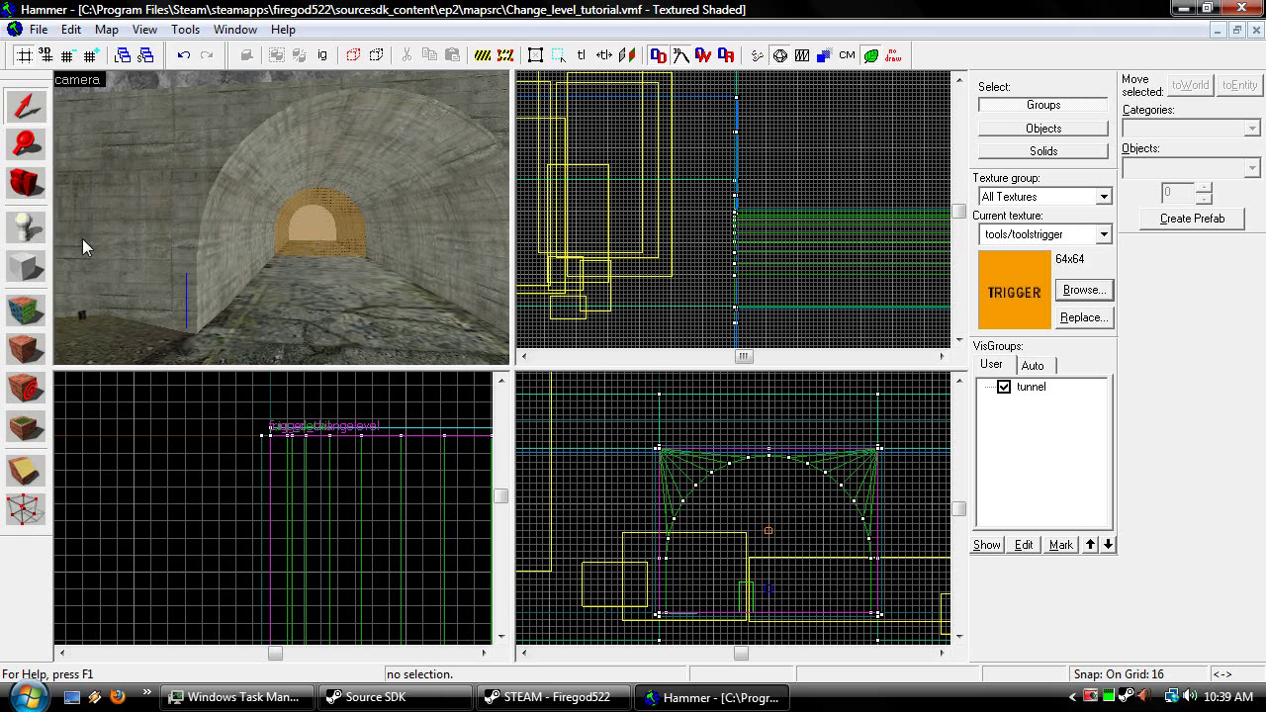
Switch to the Block tool and set the current texture to props/doorbutton002a, filtering the textures by "button"
key("shift+e")
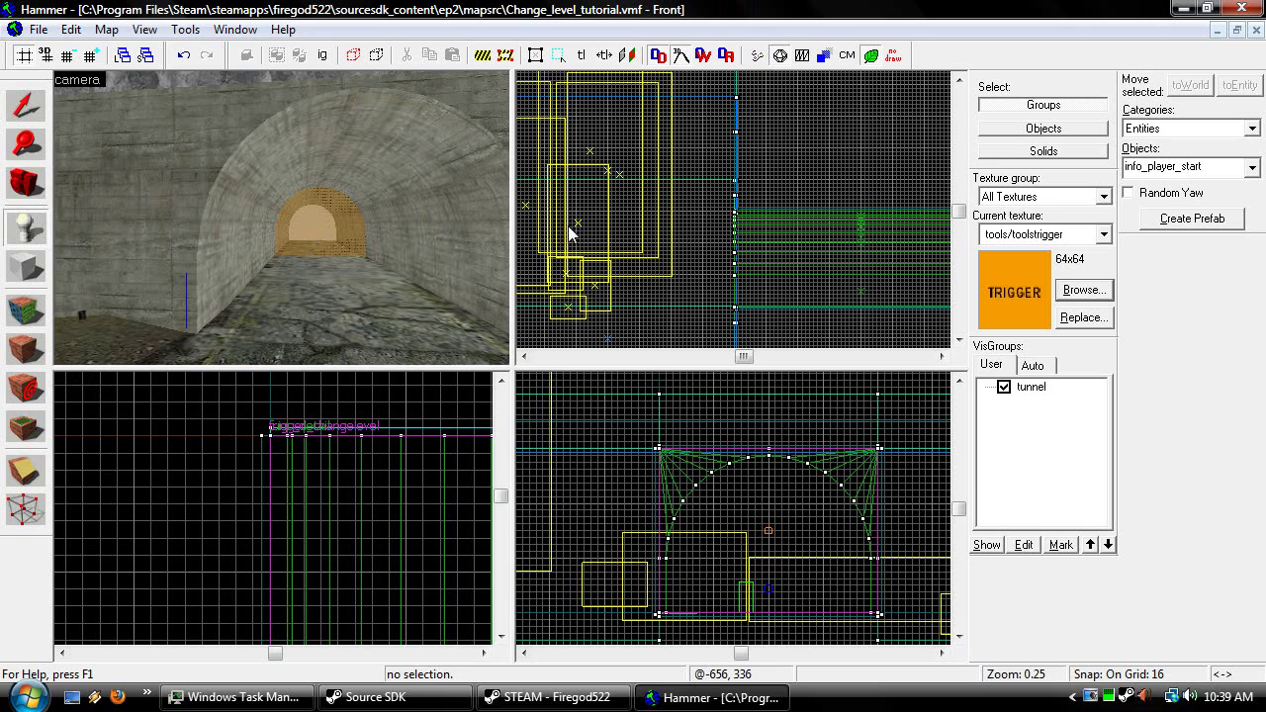
left_click(25, 267)
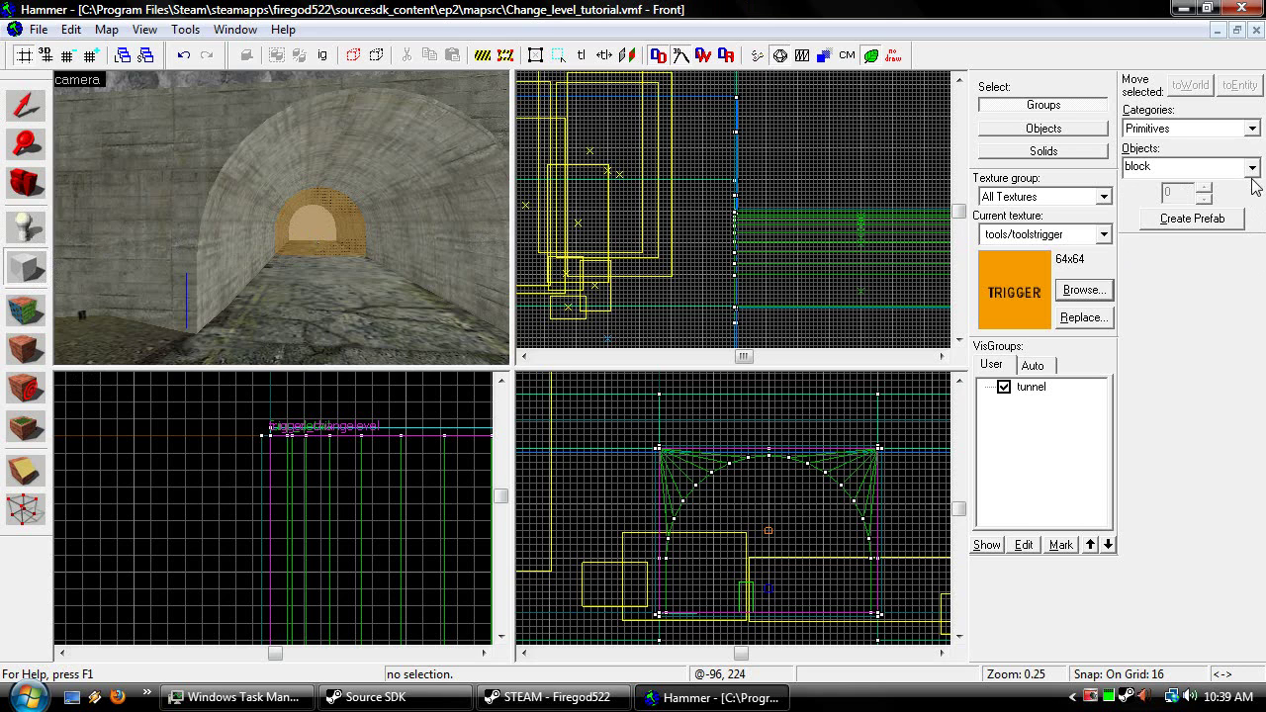
left_click(1087, 291)
type("button")
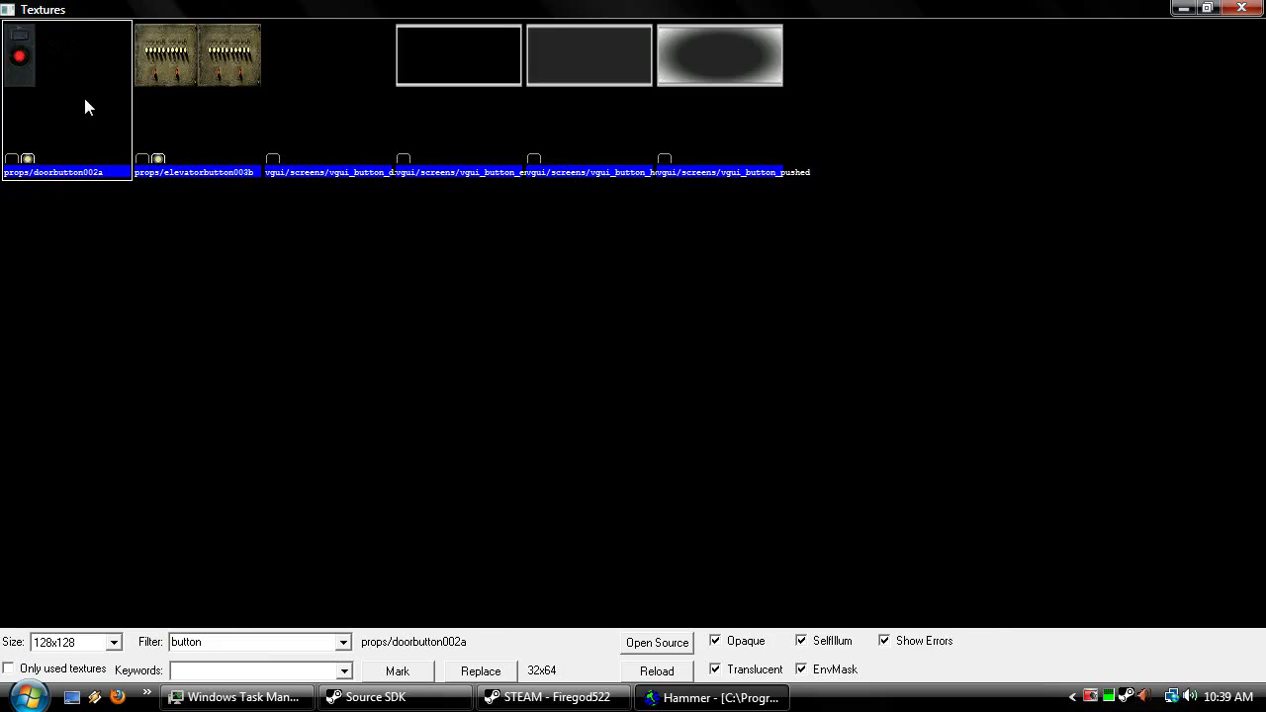
double_click(83, 94)
Create a block about 112 wide, 48 deep and 96 high, floating in front of the left side of the tunnel entrance
scroll(342, 581, "down", 5)
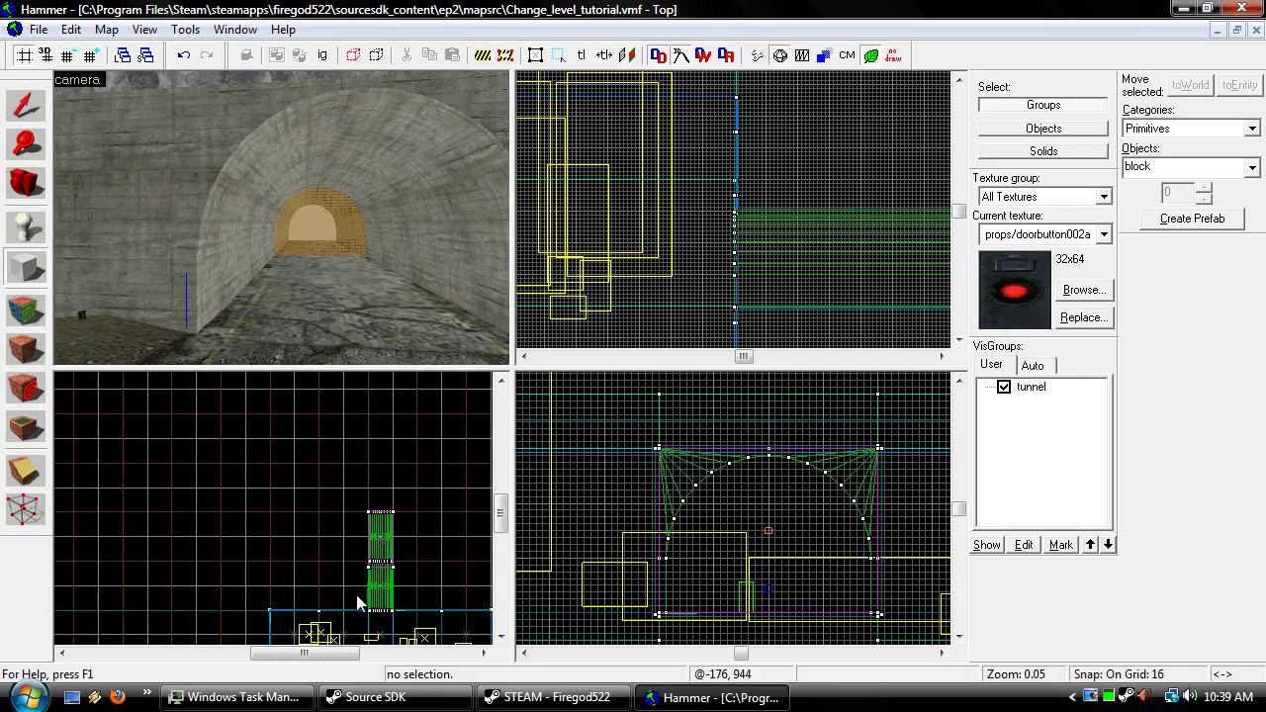
scroll(401, 552, "up", 3)
left_click_drag(399, 559, 447, 578)
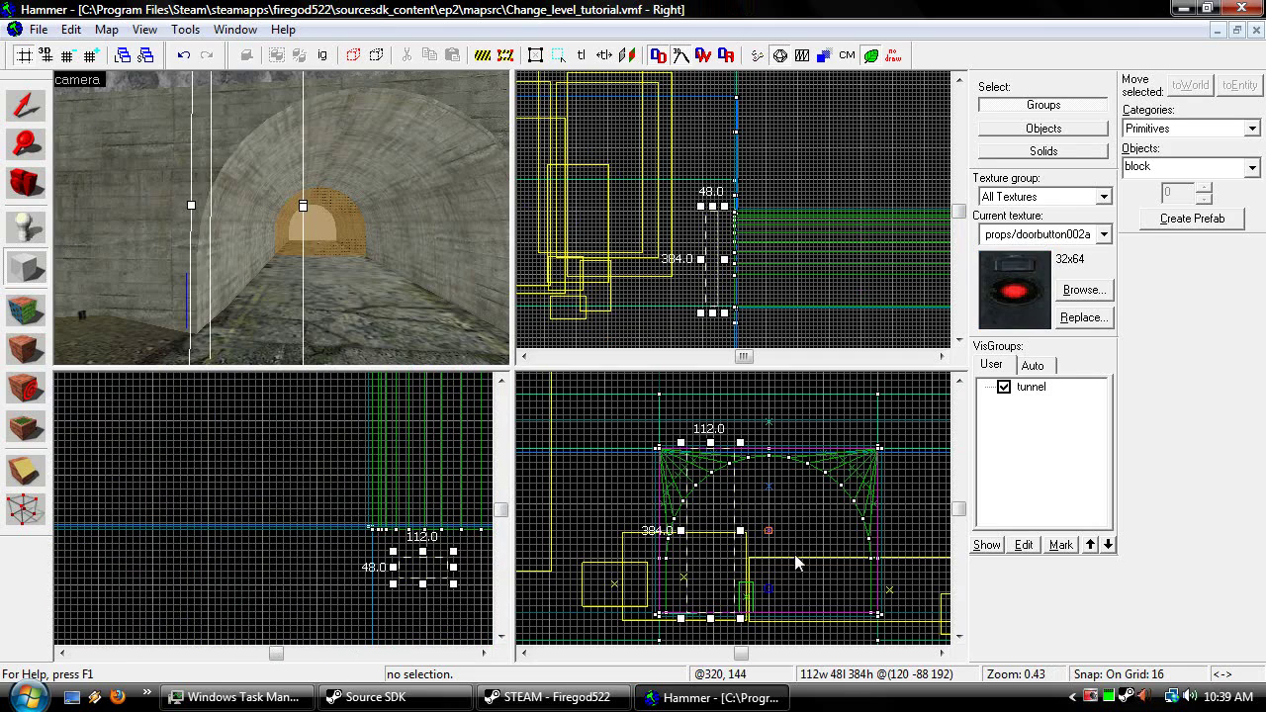
left_click_drag(704, 506, 700, 555)
key("Return")
left_click(40, 106)
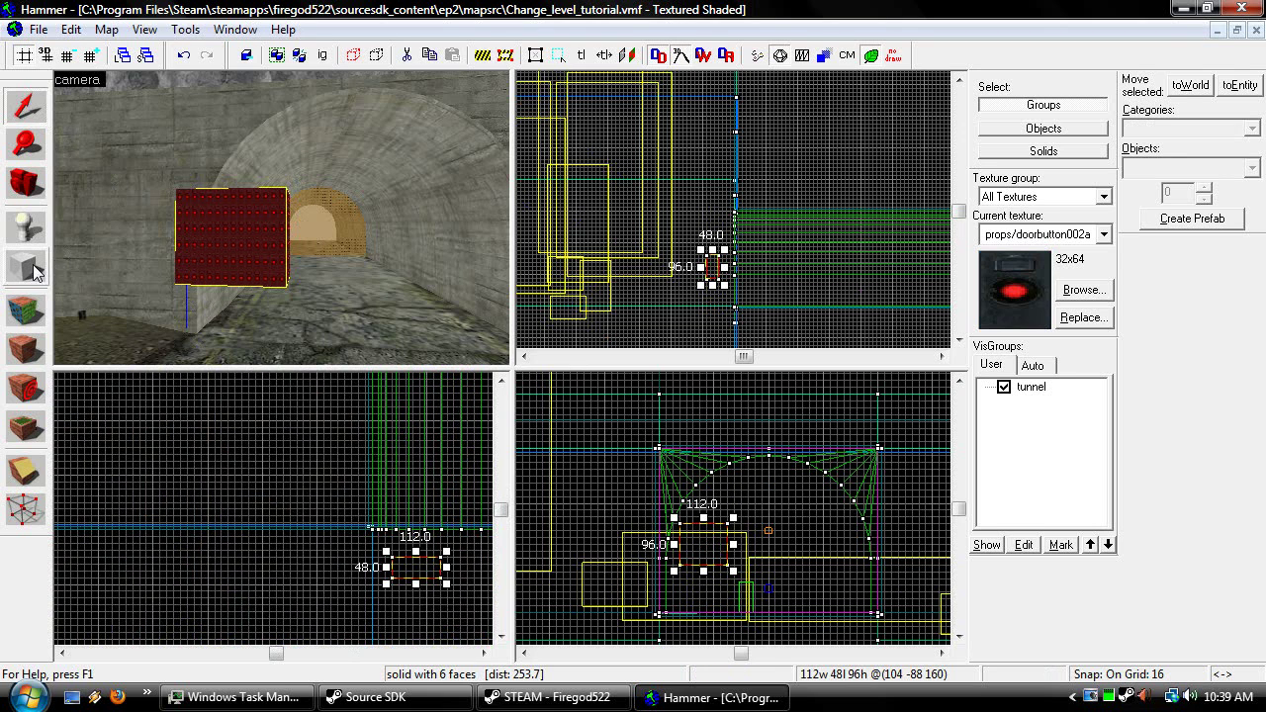
Fit the button texture to all faces of the new block
left_click(25, 310)
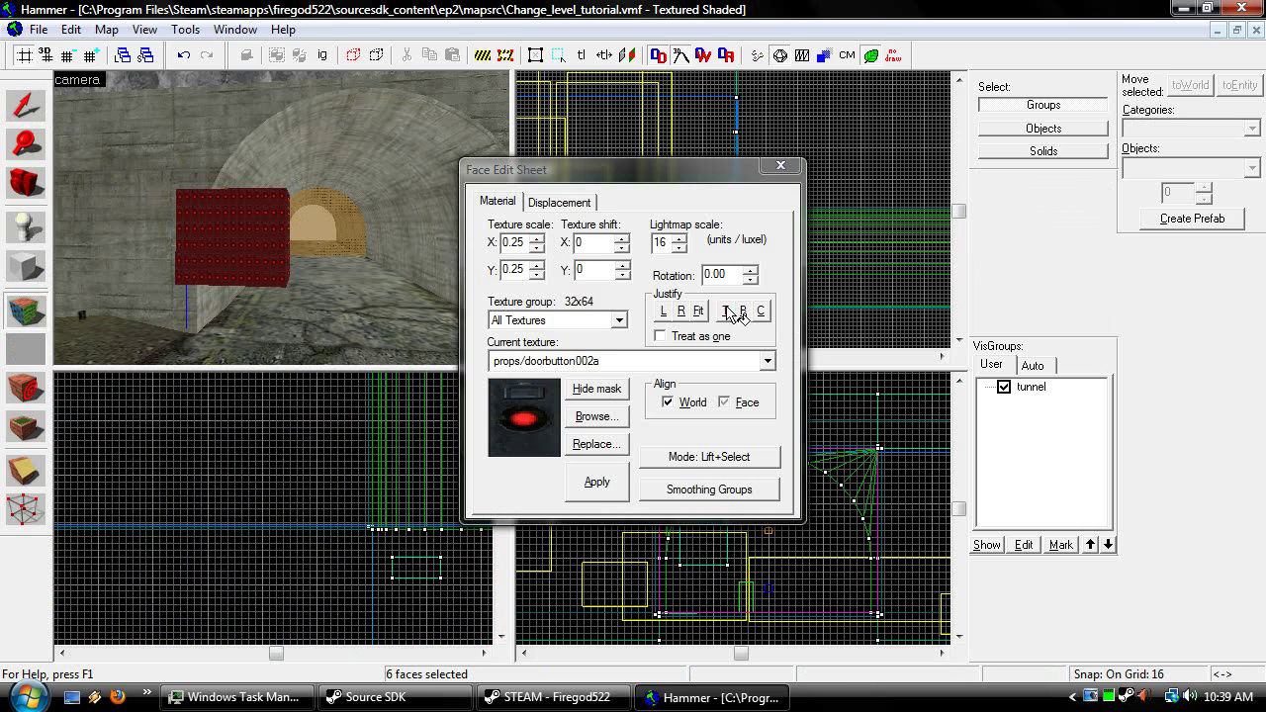
left_click(699, 313)
left_click(781, 165)
Tie the button block to an entity and set its class to func_button
left_click(244, 242)
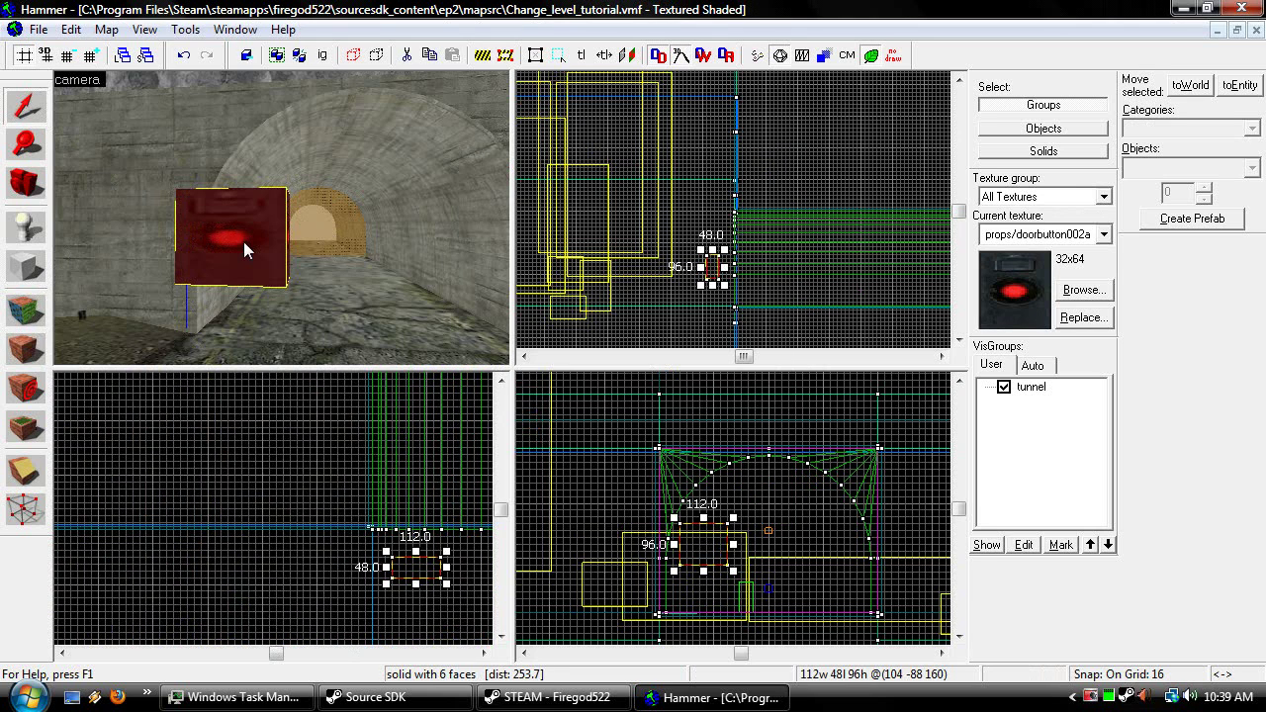
key("ctrl+t")
left_click_drag(404, 204, 354, 204)
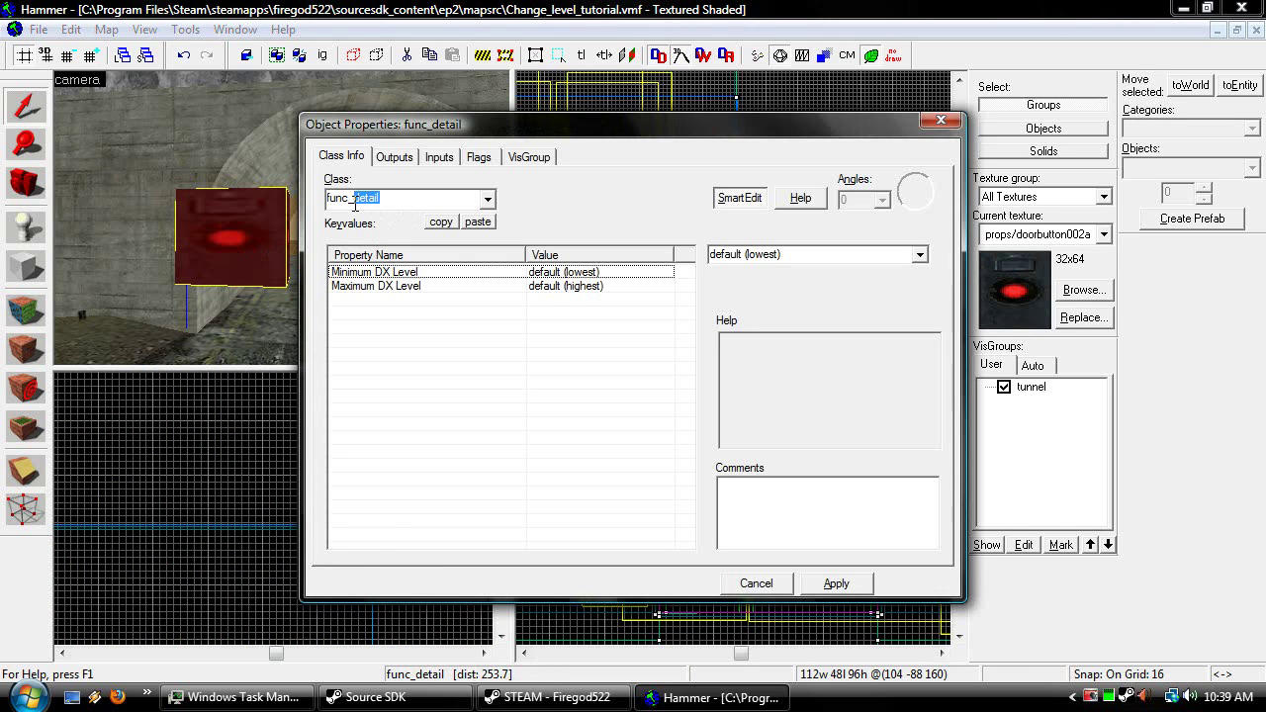
type("button")
key("Return")
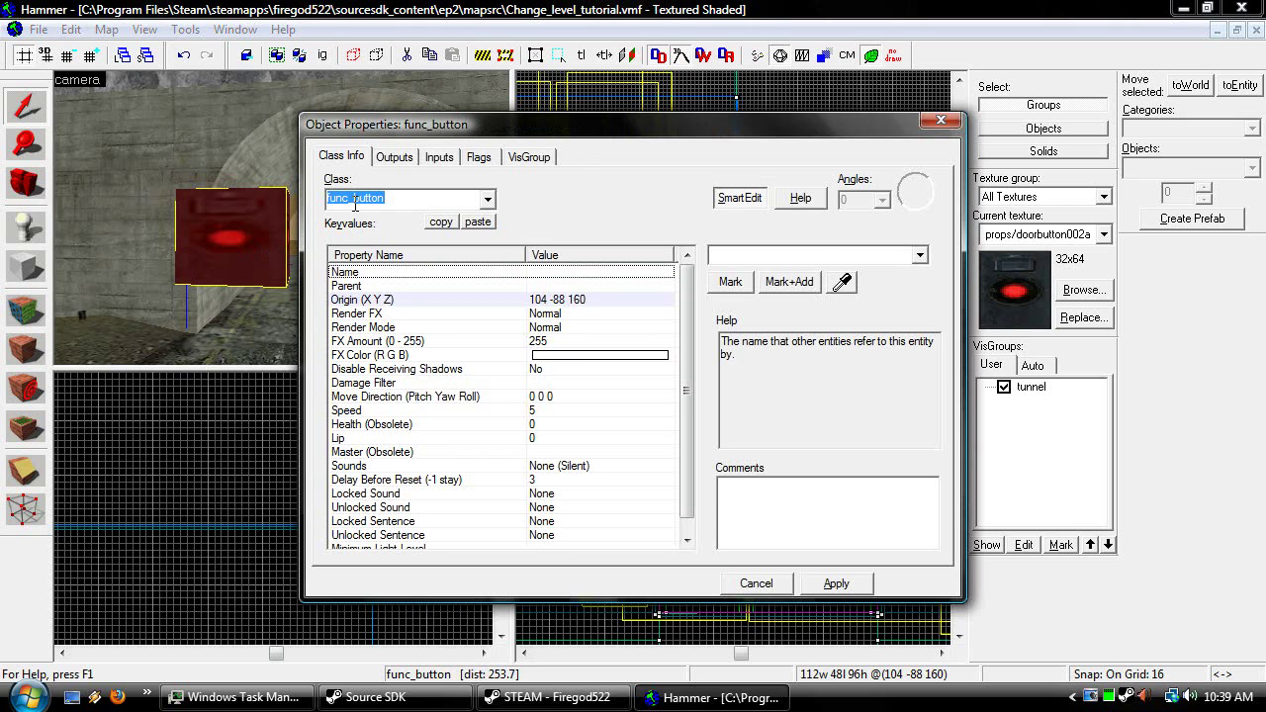
Enable the Don't move flag on the func_button and apply it
left_click(479, 158)
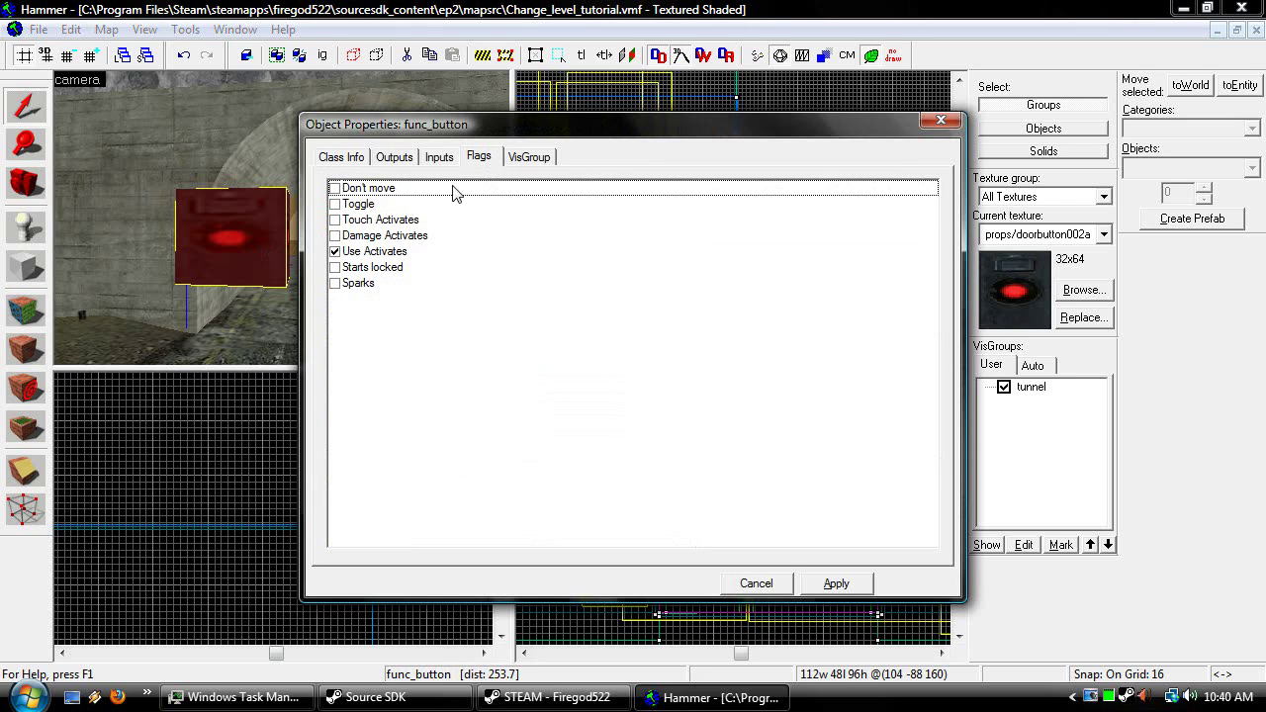
left_click(334, 188)
left_click(836, 584)
Set the func_button's Name property to Trigger_level_change
left_click(344, 157)
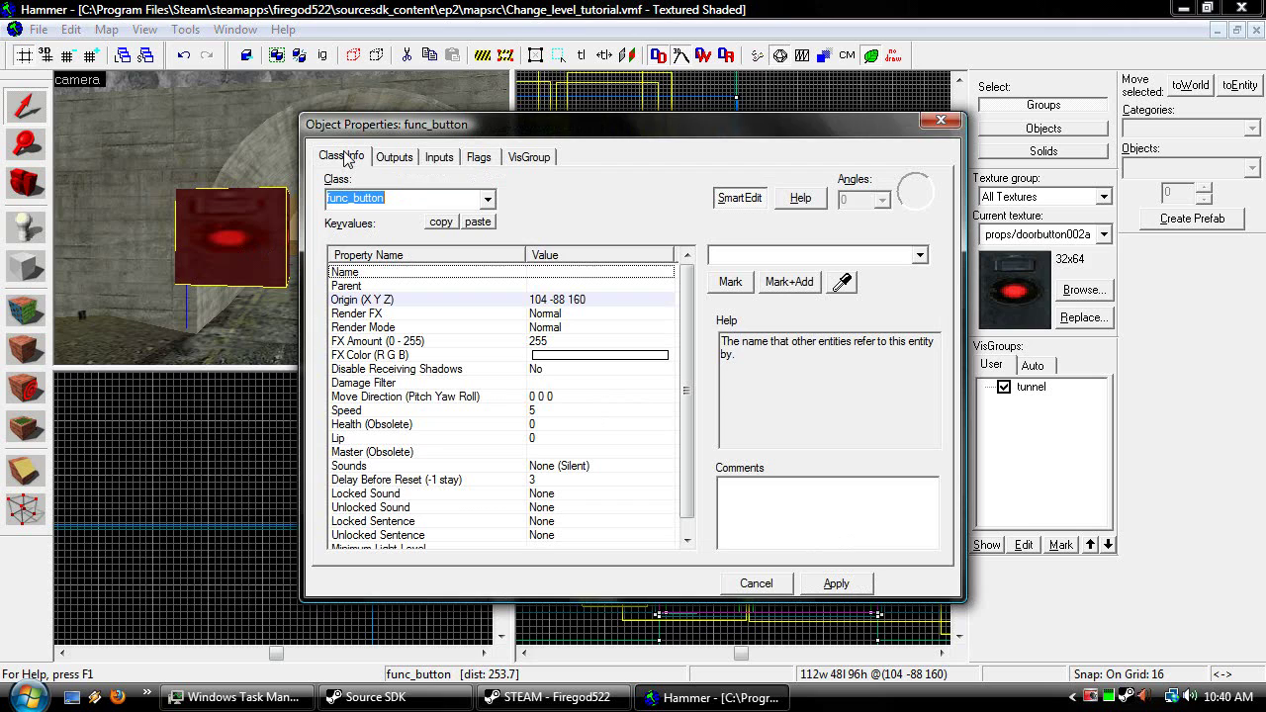
left_click(768, 257)
type("T")
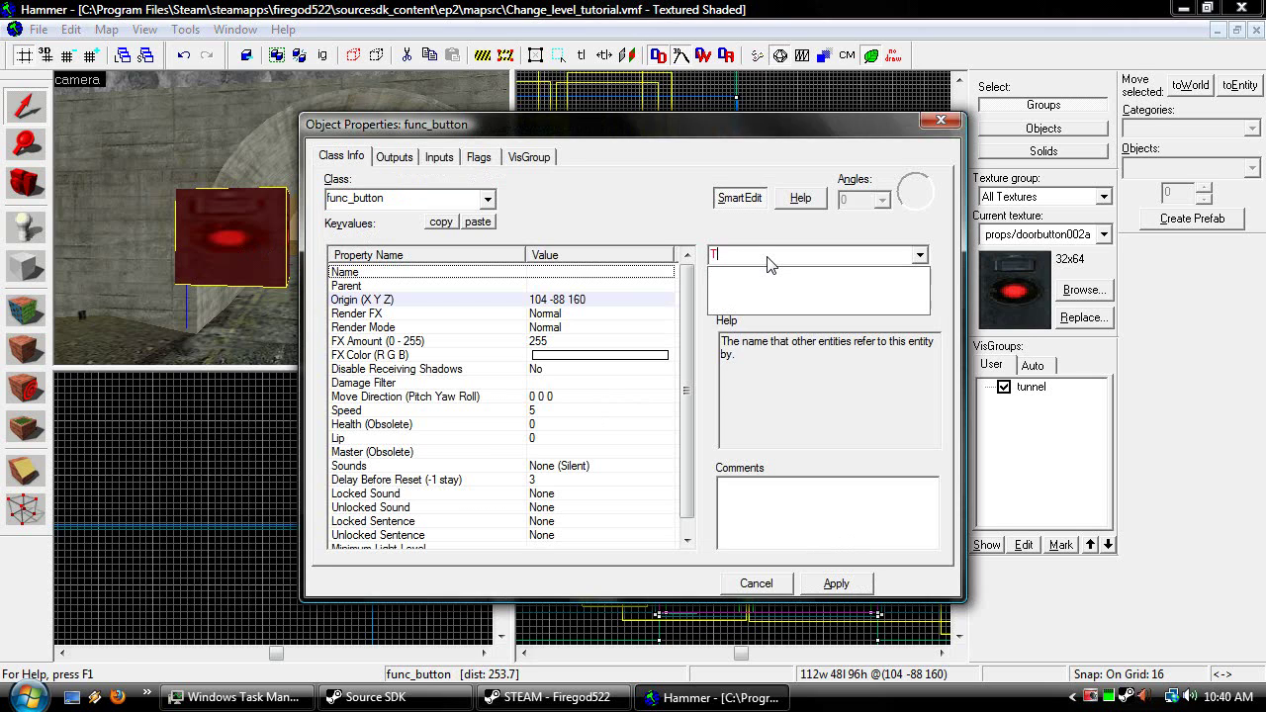
type("rigger_l")
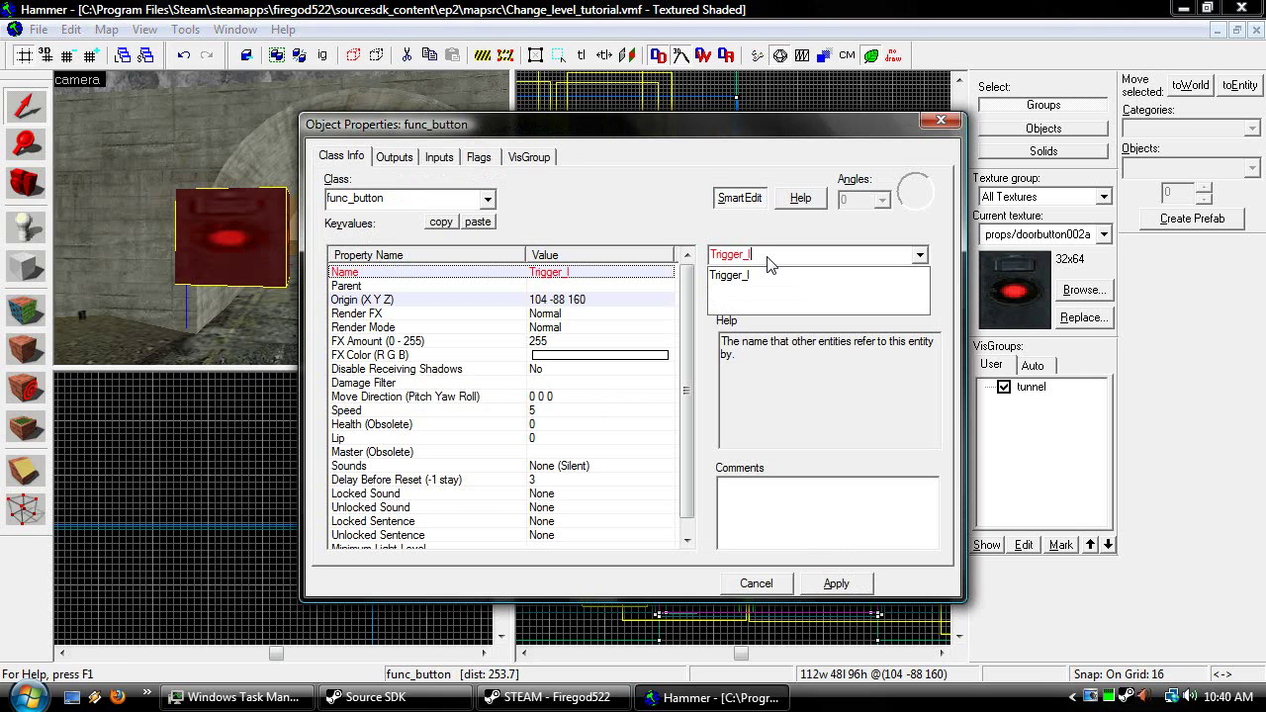
type("evel_change")
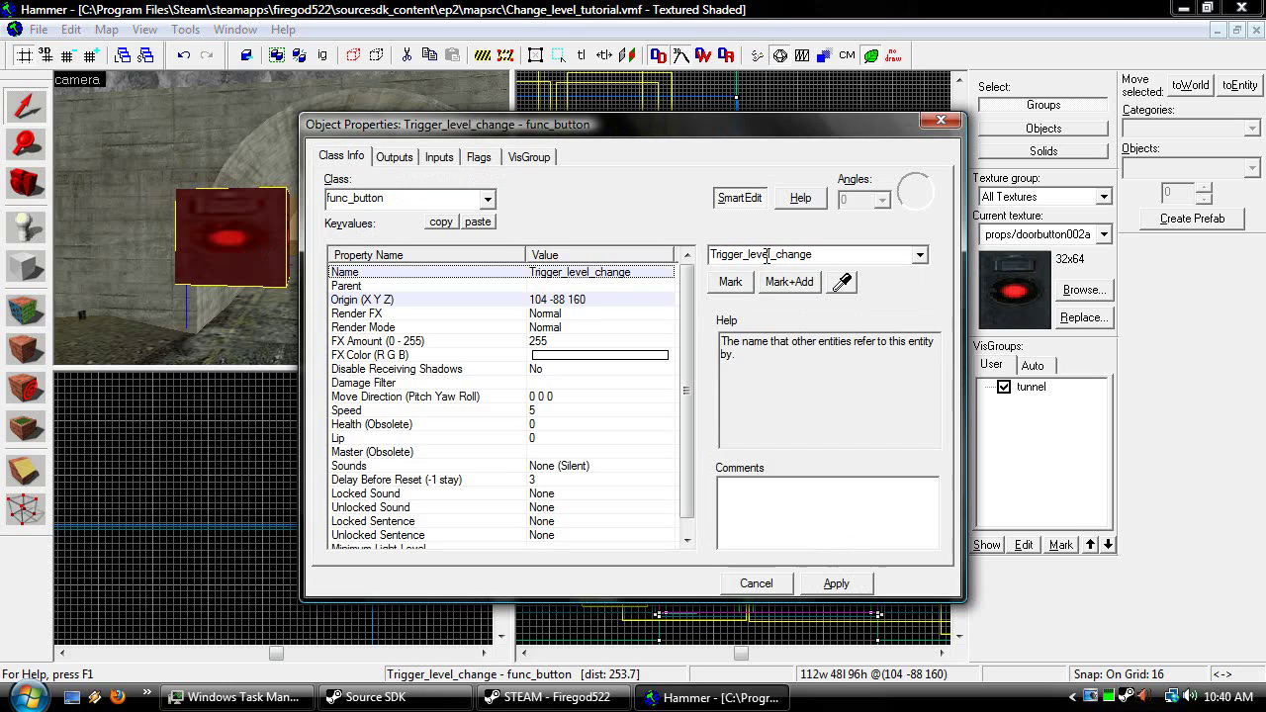
Close the button's properties and switch to the Entity tool
left_click(268, 263)
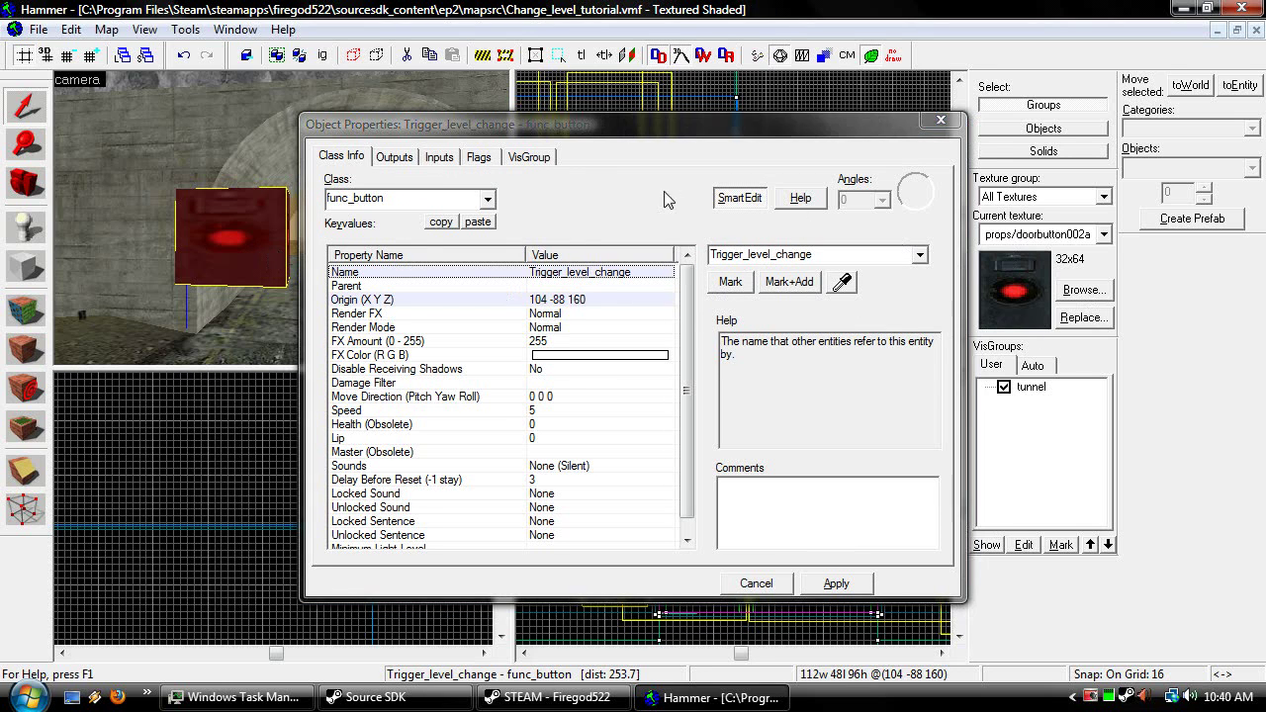
left_click(938, 122)
key("Escape")
left_click(30, 227)
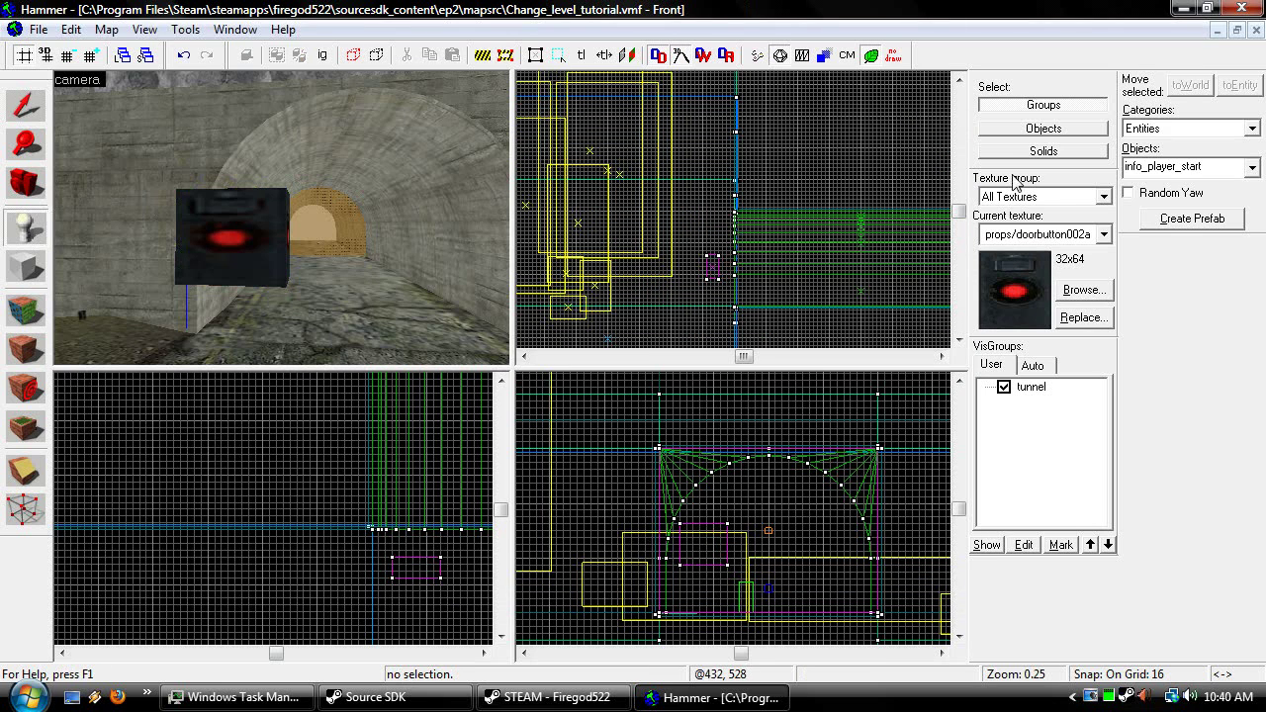
left_click(1192, 167)
type("connect")
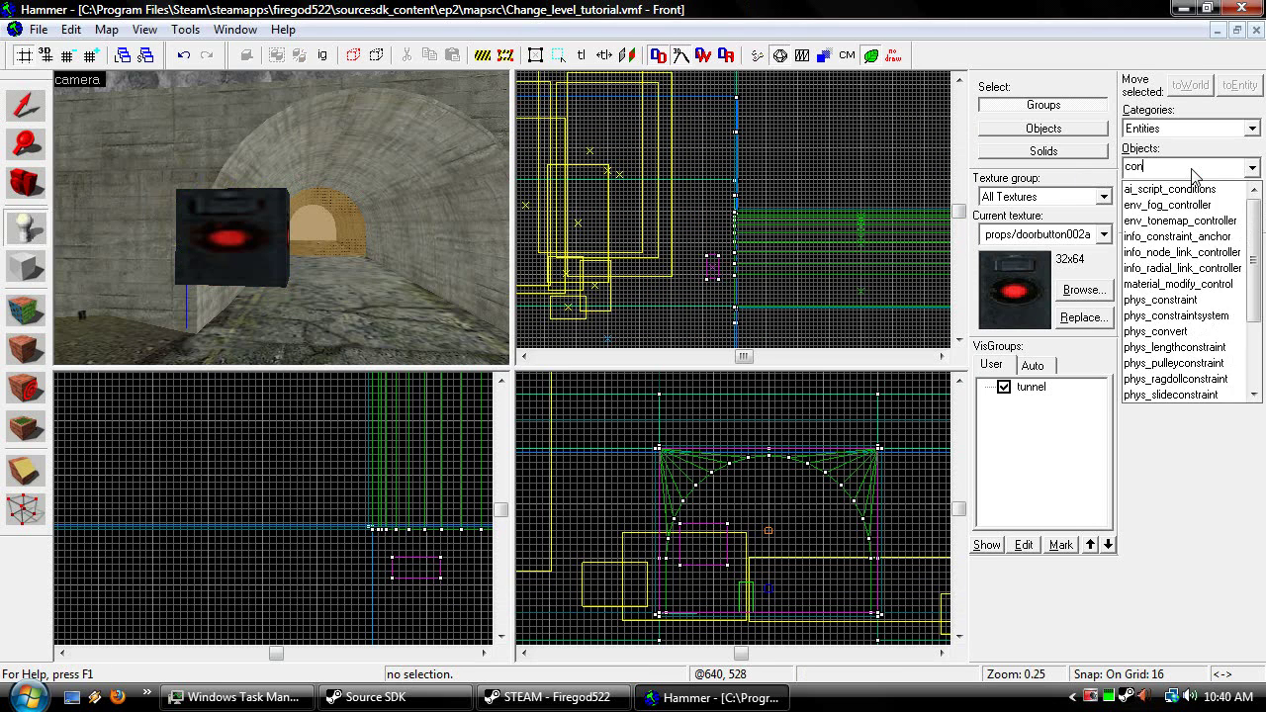
key("BackSpace")
key("BackSpace")
key("BackSpace")
key("BackSpace")
key("BackSpace")
key("BackSpace")
key("BackSpace")
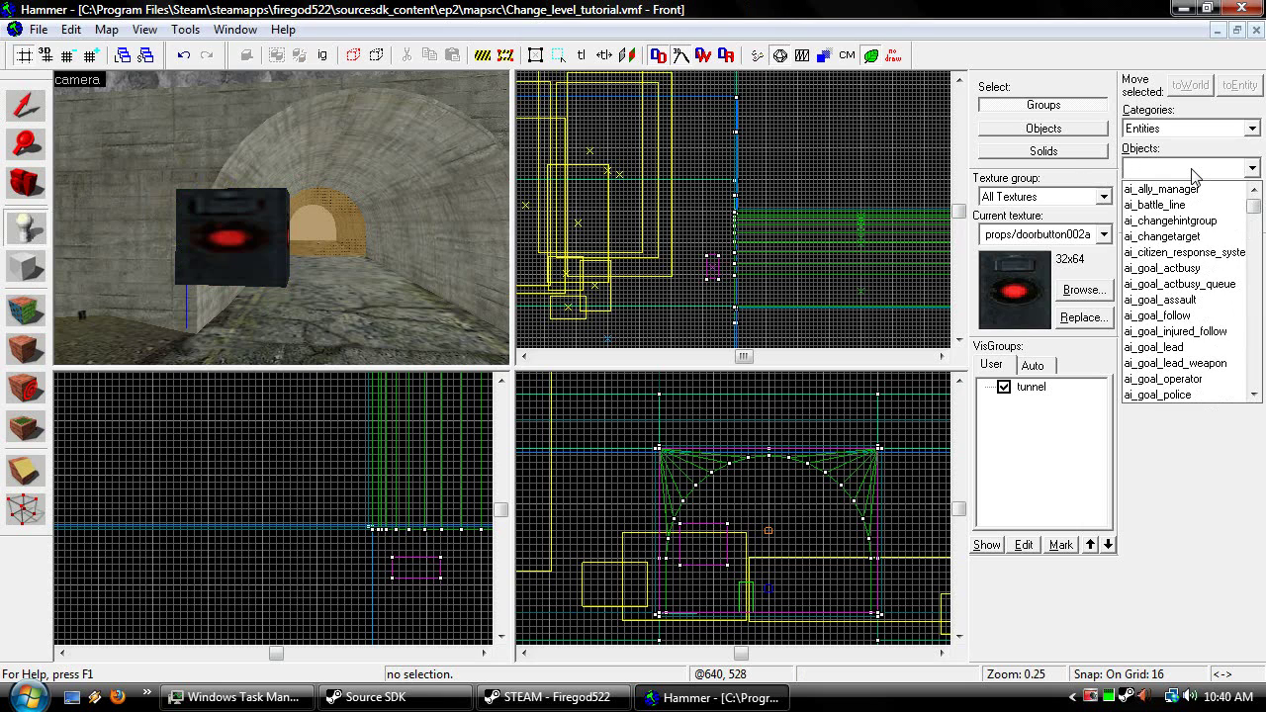
type("comman")
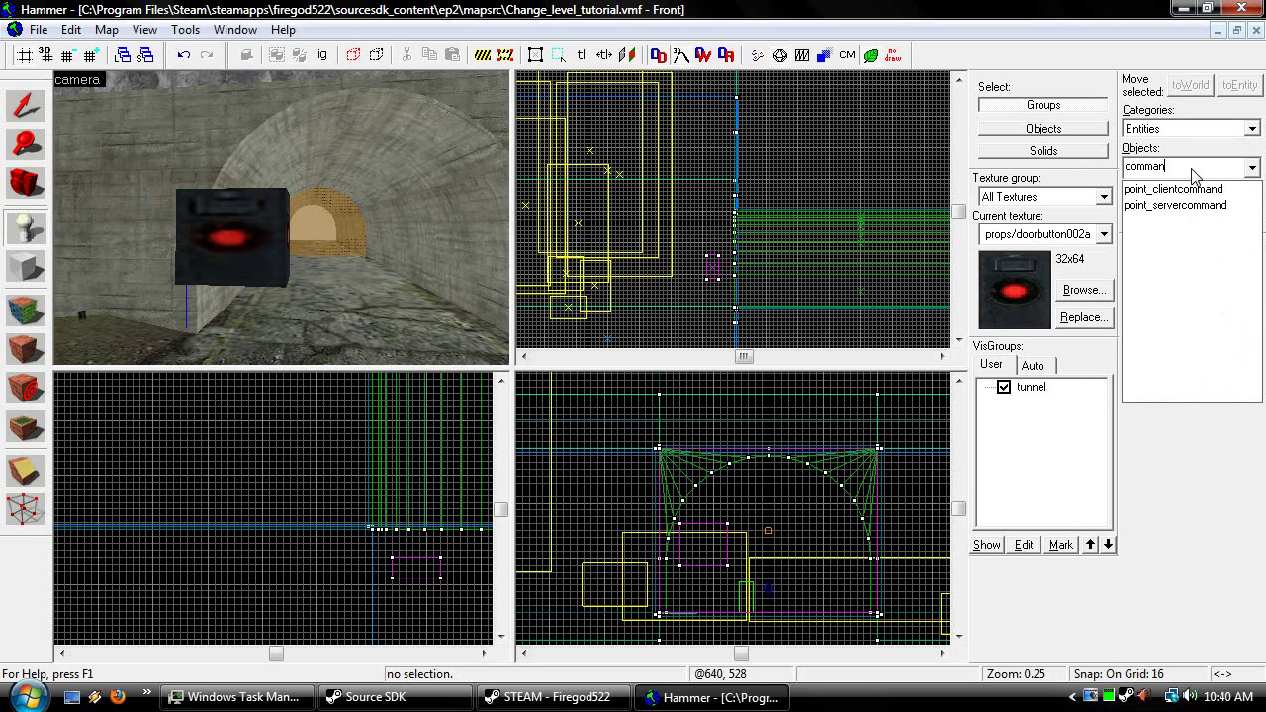
key("Down")
key("Return")
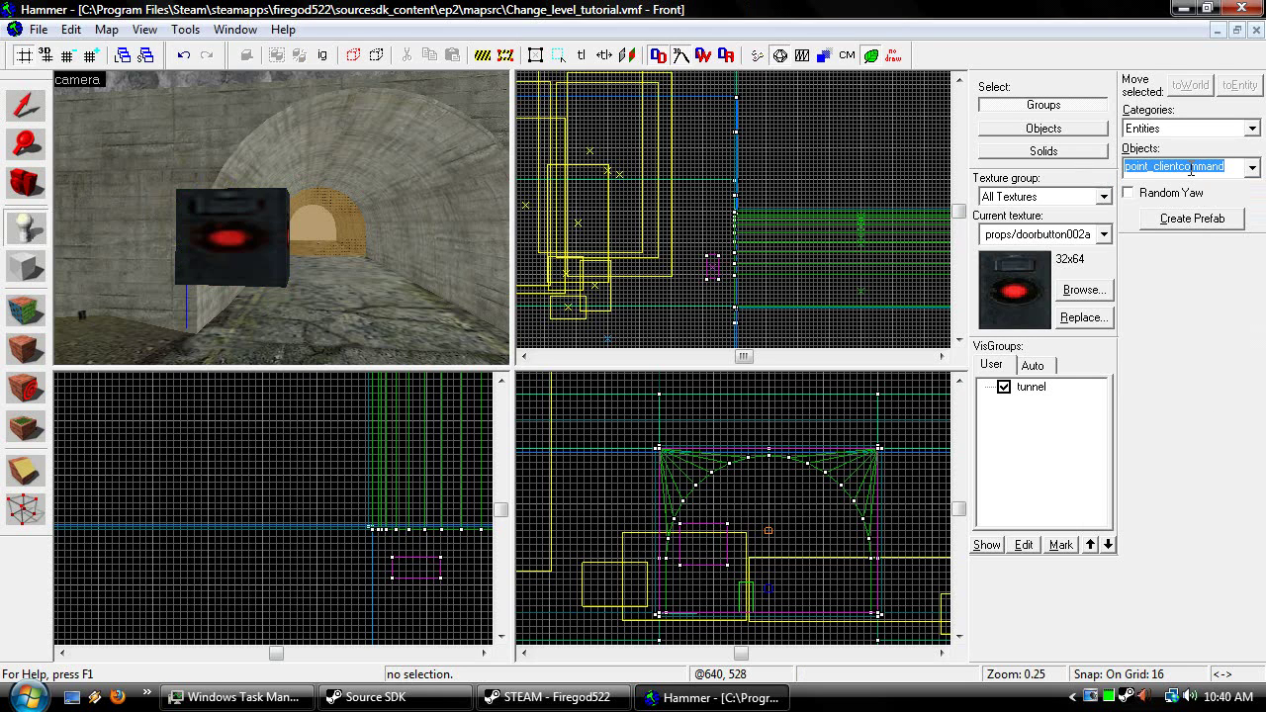
Choose point_servercommand as the entity class, filtering by "server", and place it on the wall beside the button block
left_click(1253, 168)
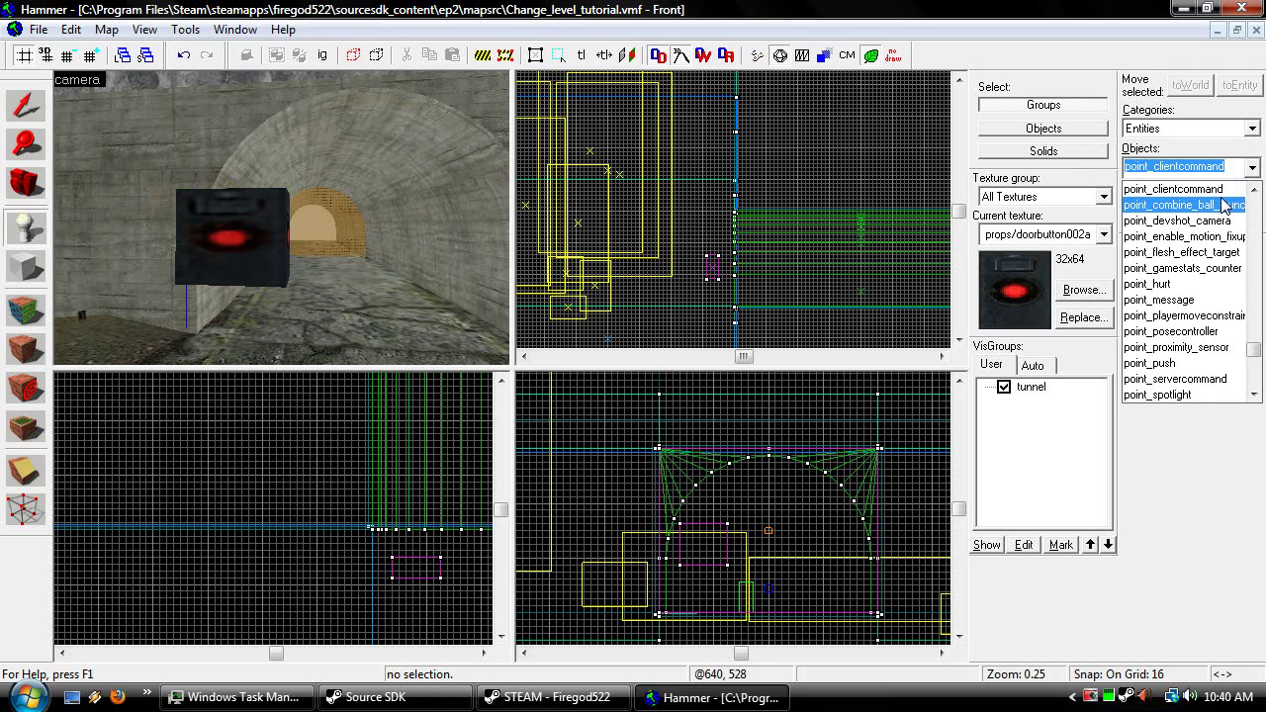
type("server")
key("Down")
key("Return")
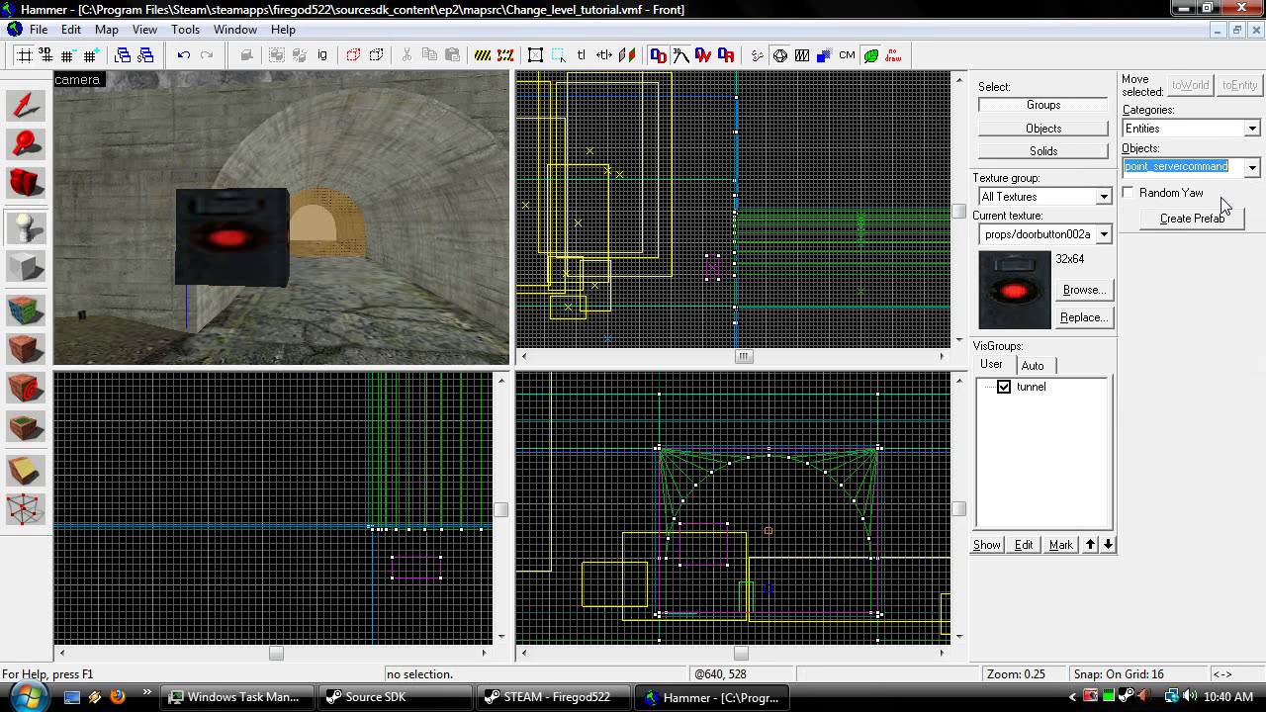
left_click(159, 181)
Open the point_servercommand's properties and look through its outputs and flags
key("alt+Return")
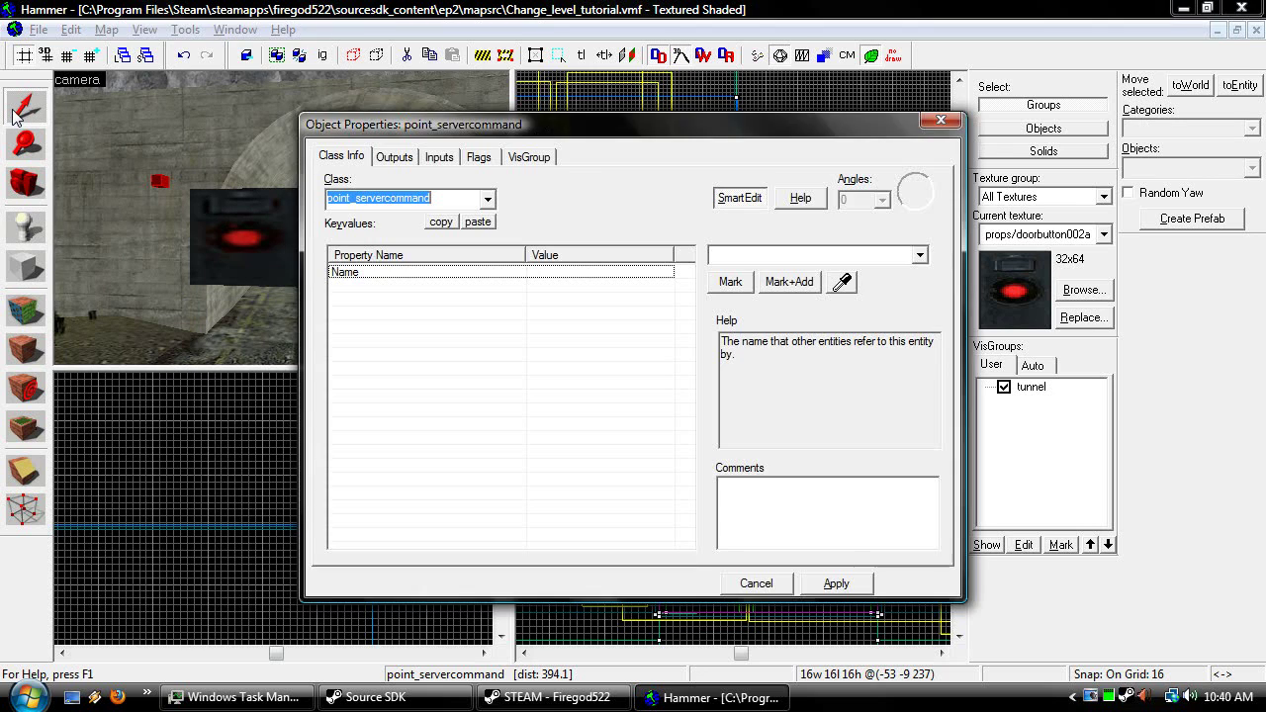
left_click(409, 159)
left_click(479, 157)
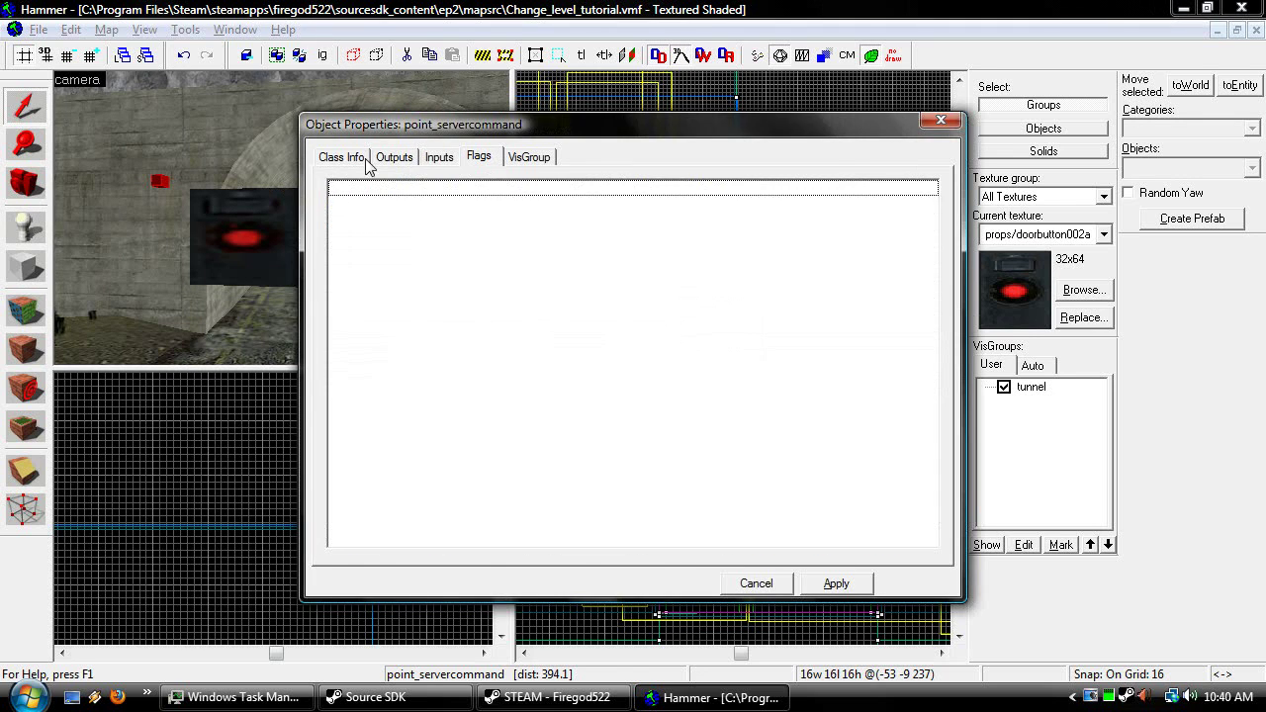
Add an output to the Trigger_level_change button that fires on OnPressed
left_click(293, 222)
left_click(388, 161)
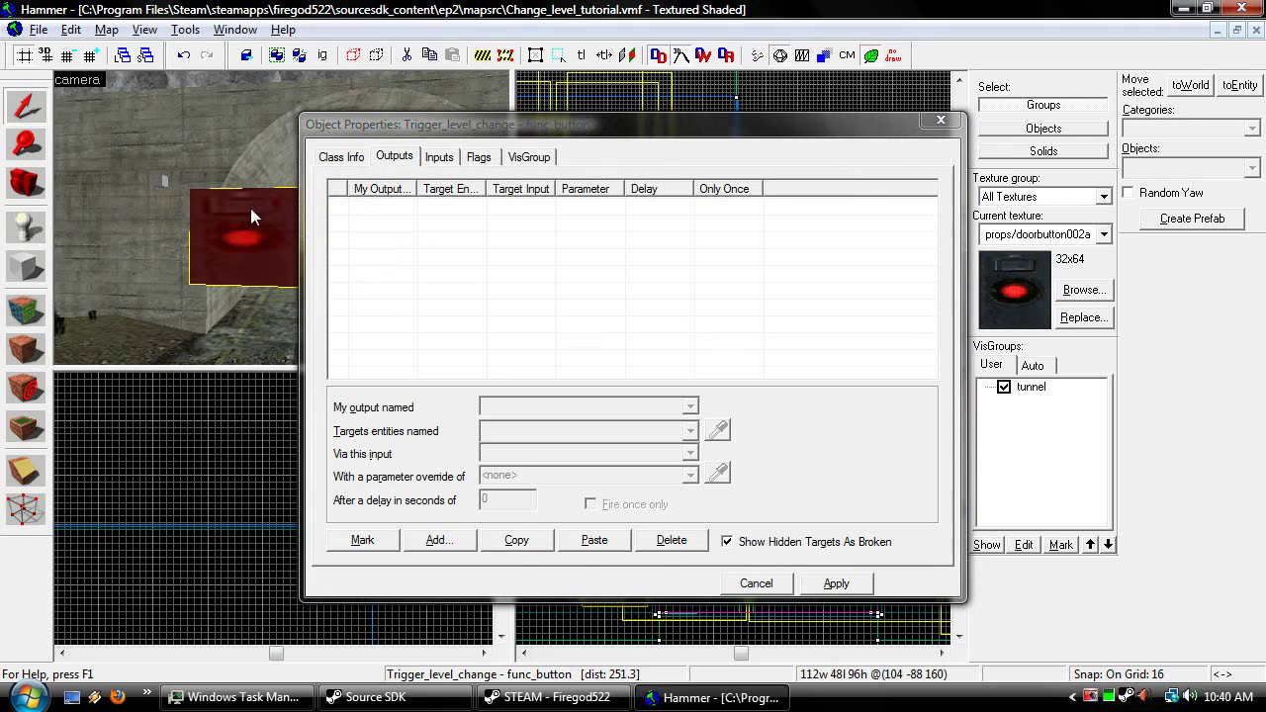
left_click(447, 542)
left_click(689, 406)
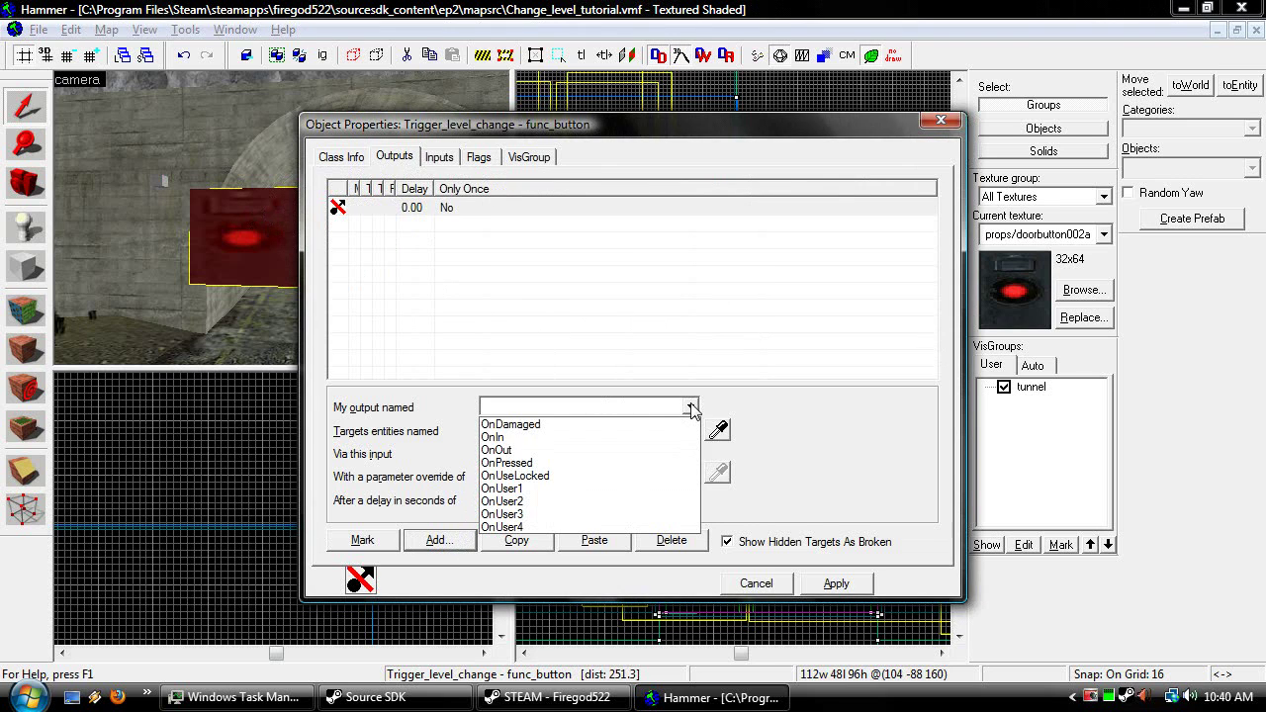
left_click(584, 462)
left_click(717, 428)
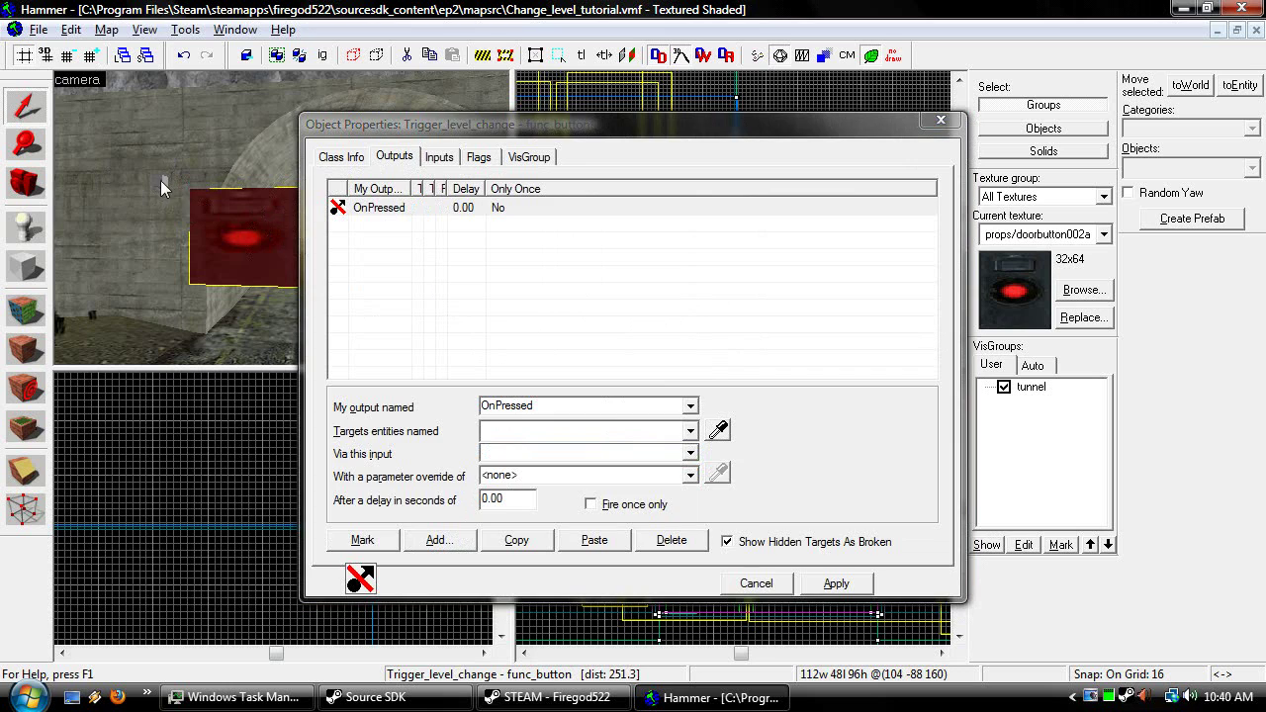
Set the point_servercommand's Name property to Level change
left_click(161, 181)
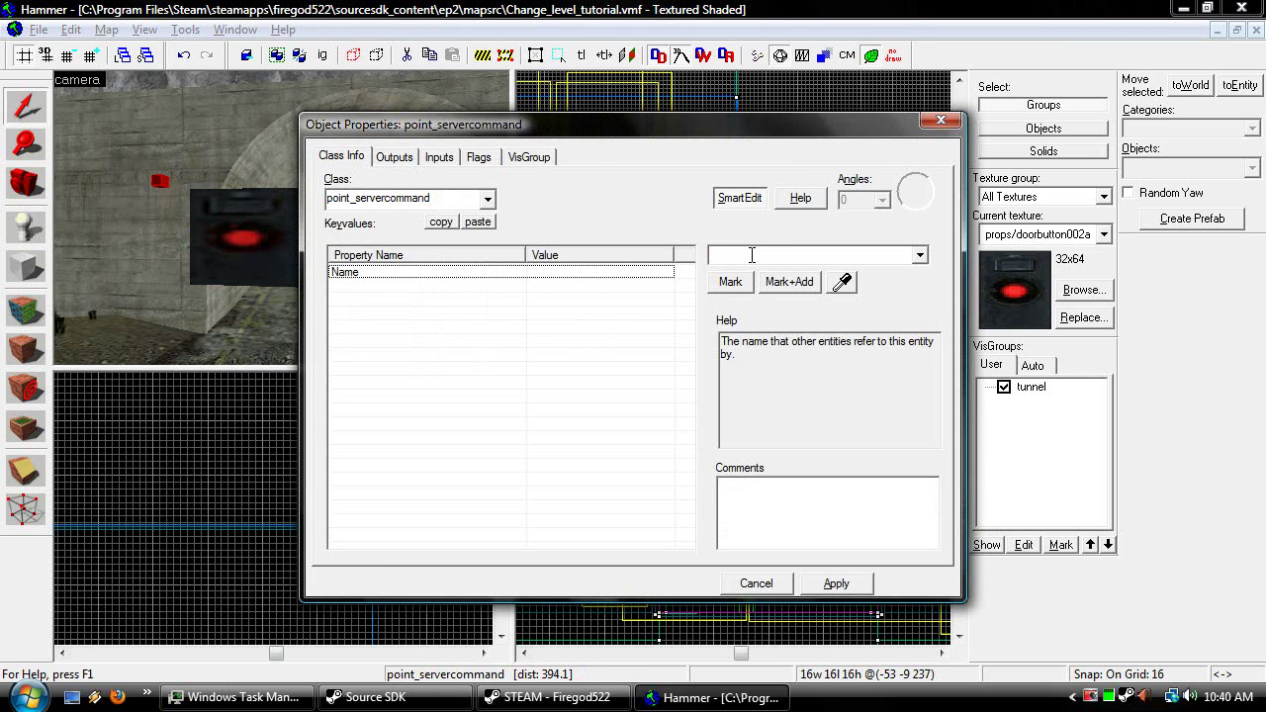
left_click(752, 255)
type("Level+")
key("BackSpace")
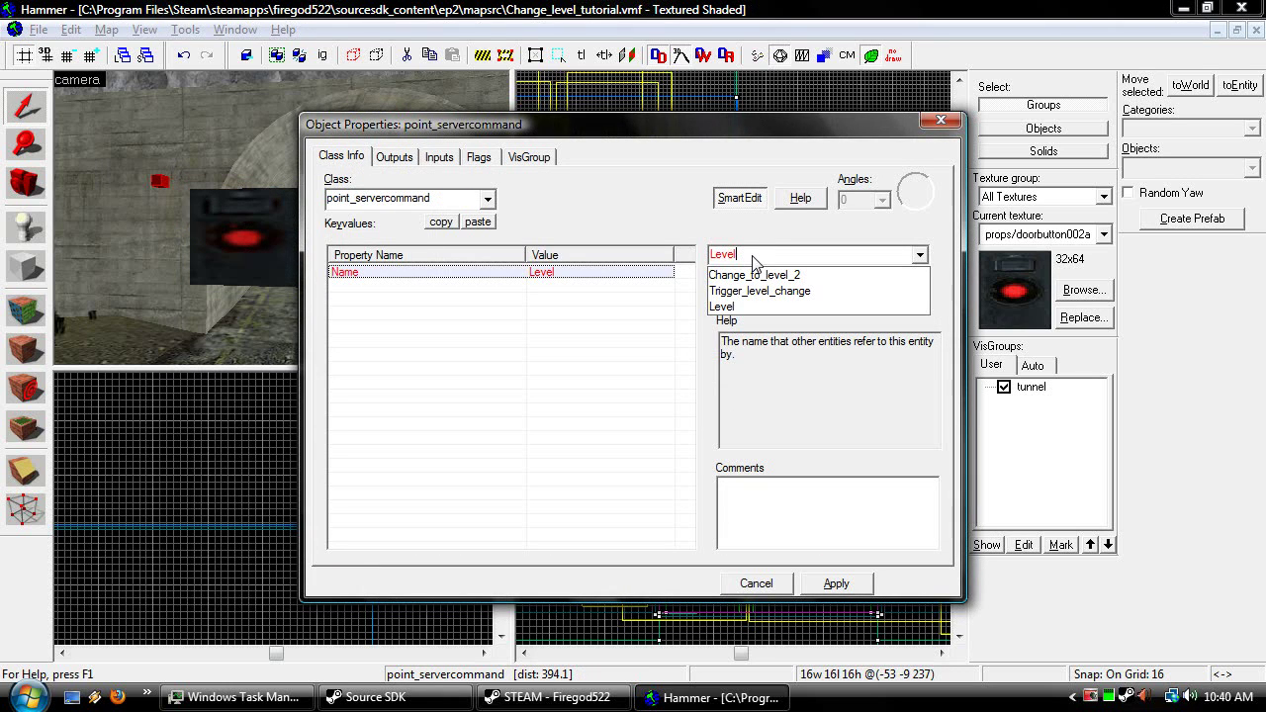
type("hcang")
key("BackSpace")
key("BackSpace")
key("BackSpace")
key("BackSpace")
key("BackSpace")
type("change")
key("Return")
Target the button's OnPressed output at the Level change entity via the Command input, starting its parameter override with "map"
left_click(255, 224)
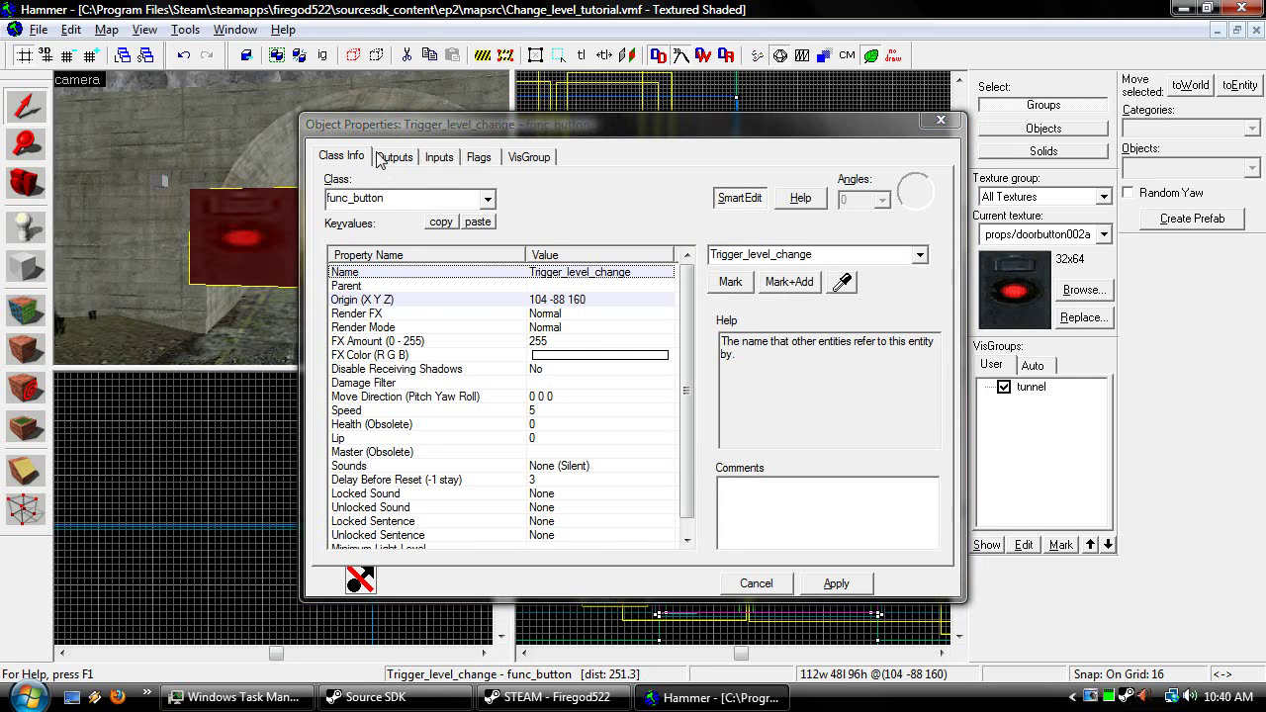
left_click(382, 158)
left_click(717, 432)
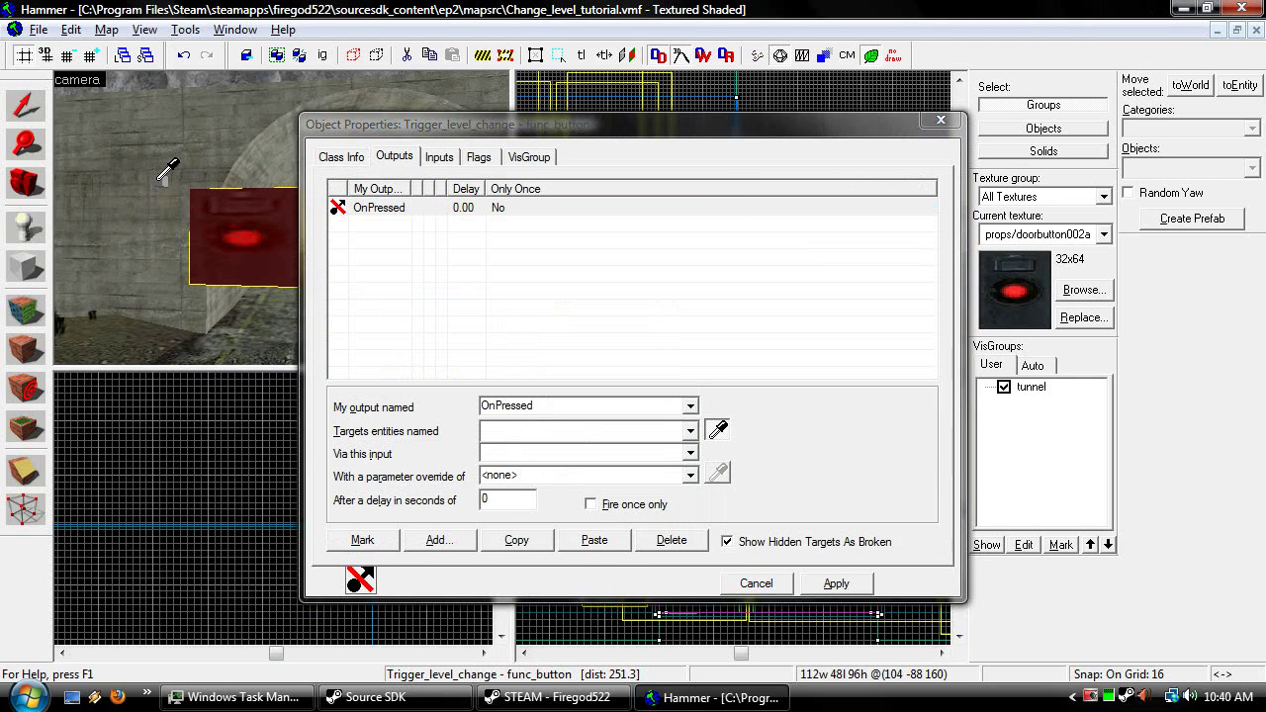
left_click(162, 171)
left_click(689, 454)
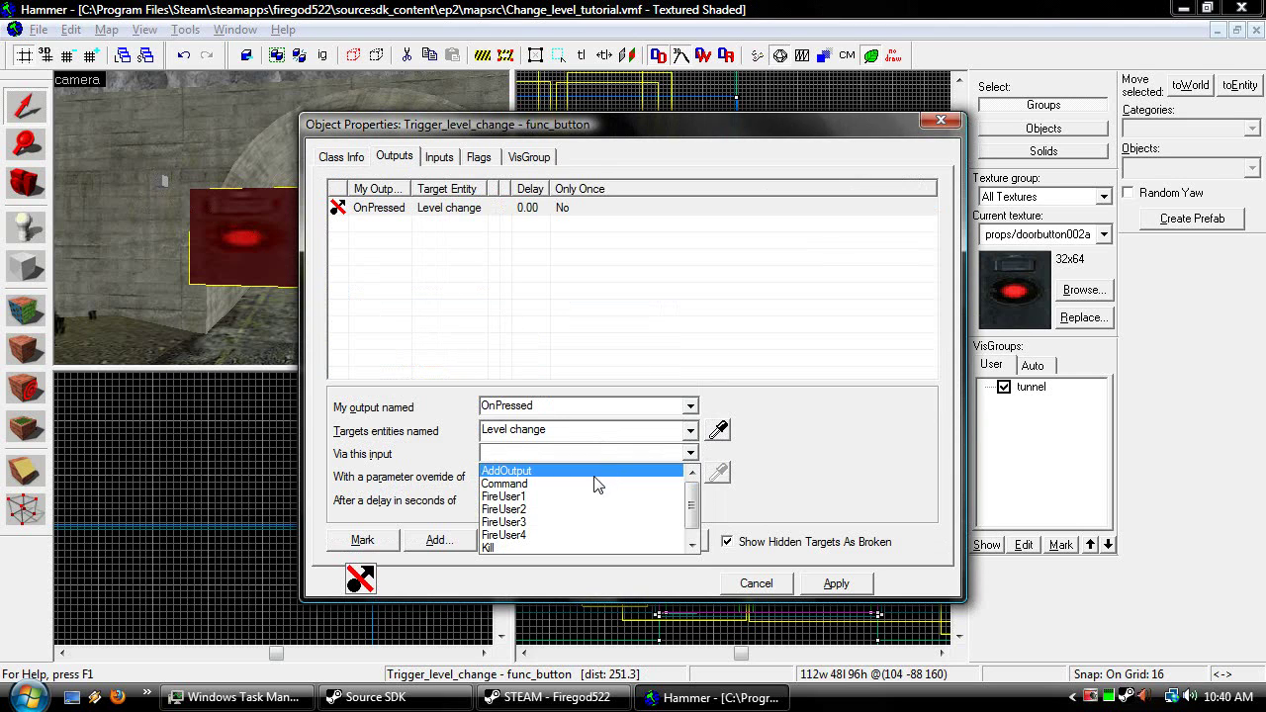
left_click(554, 480)
left_click(551, 477)
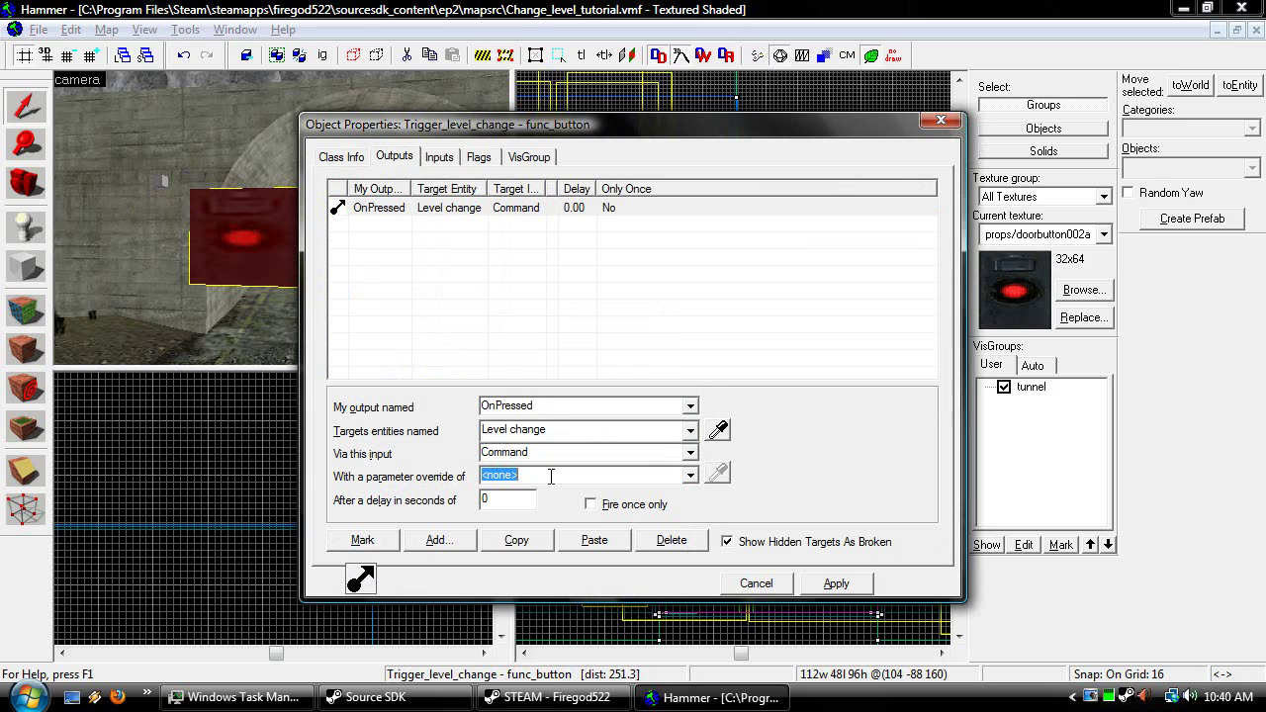
type("map ")
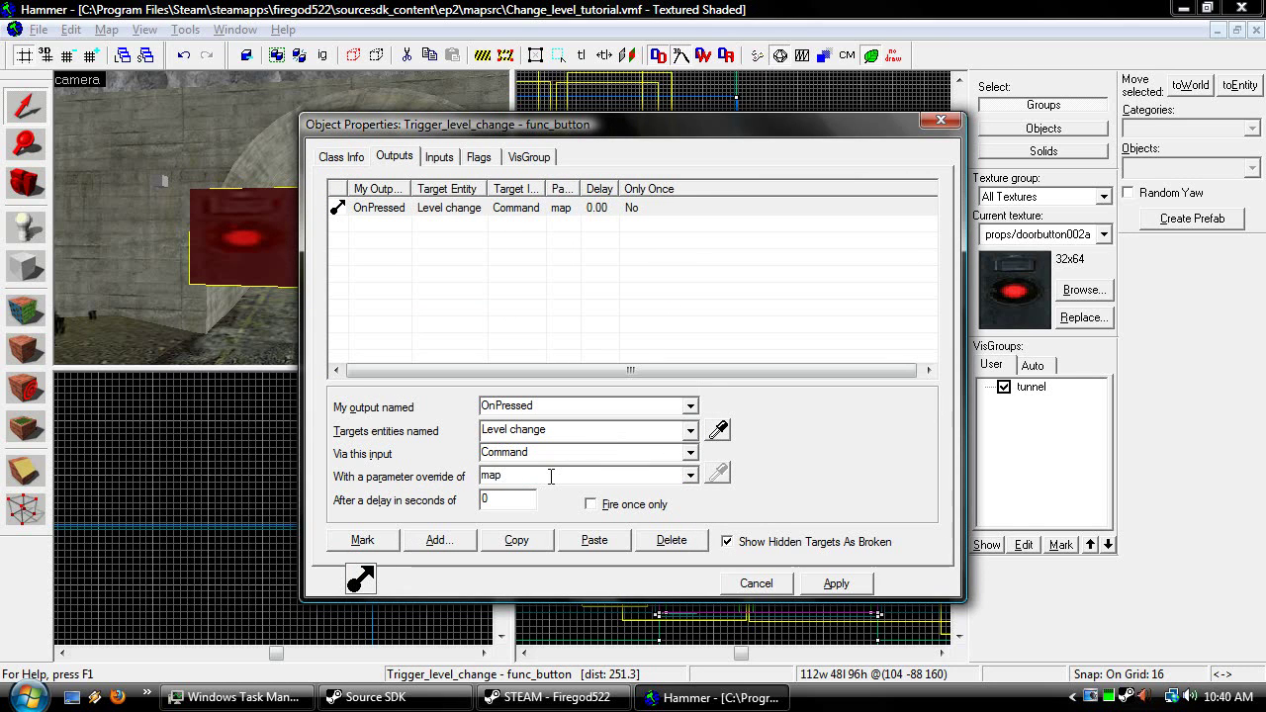
type("dklsja;lfkj;salkj")
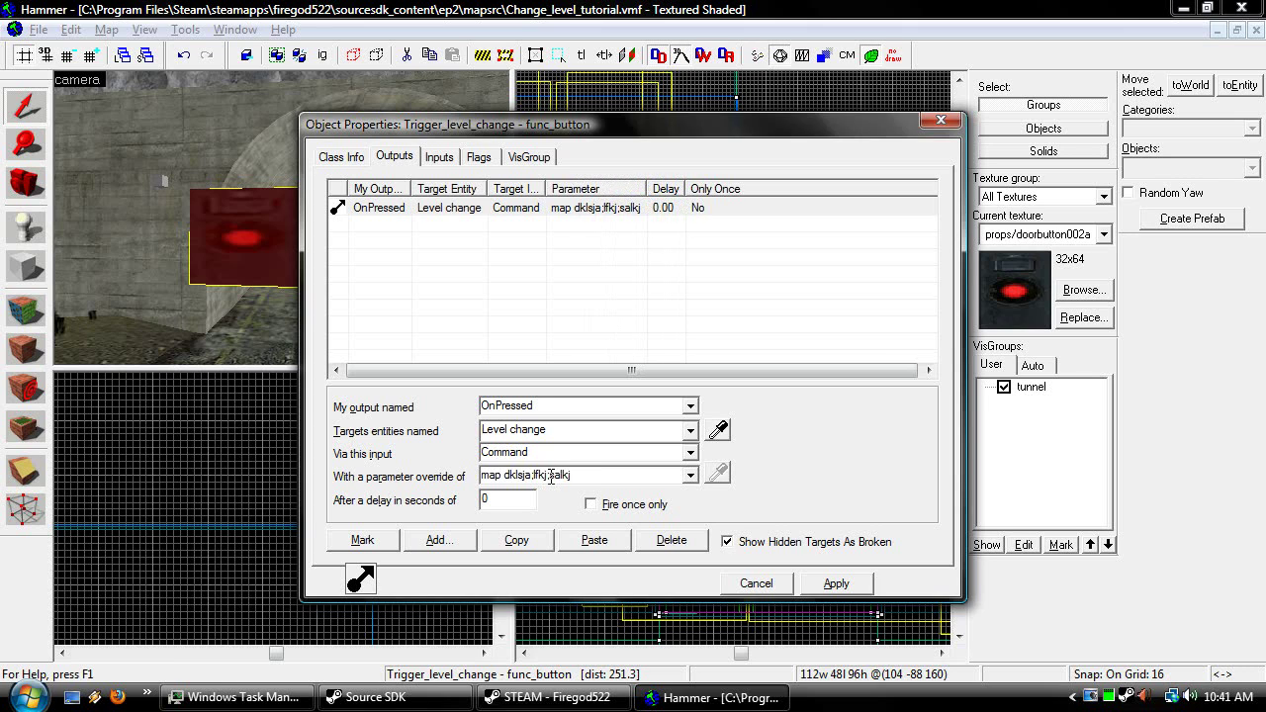
key("BackSpace")
key("BackSpace")
key("BackSpace")
key("BackSpace")
key("BackSpace")
key("BackSpace")
key("BackSpace")
key("BackSpace")
key("BackSpace")
key("BackSpace")
key("BackSpace")
key("BackSpace")
key("BackSpace")
key("BackSpace")
key("BackSpace")
key("BackSpace")
key("BackSpace")
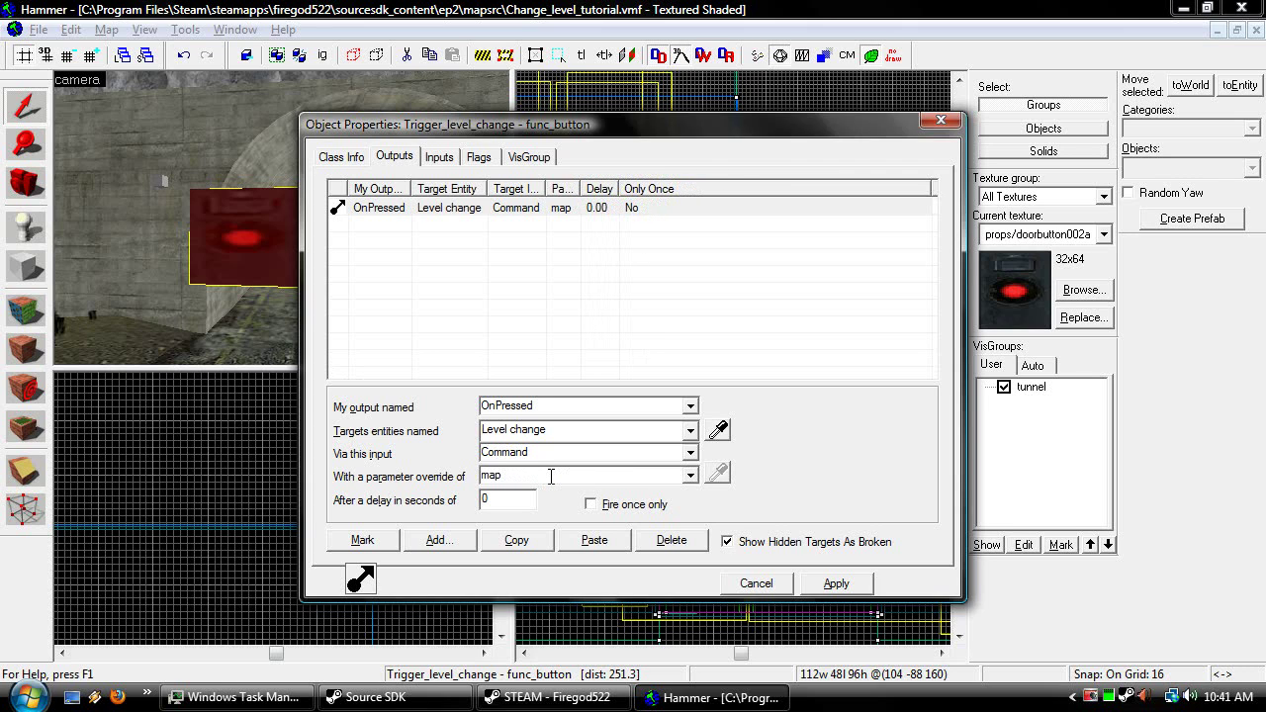
Complete the output's parameter override as "map Level_2" and close the button's properties
type("Level_2")
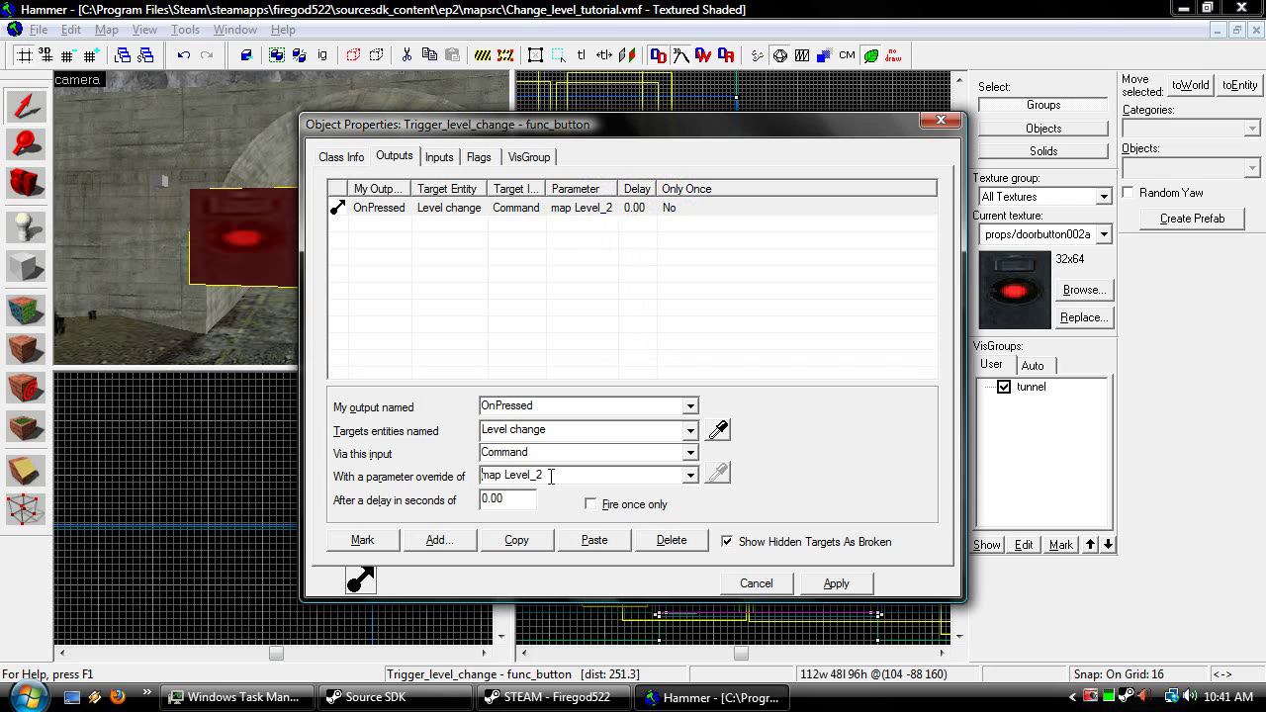
left_click(941, 121)
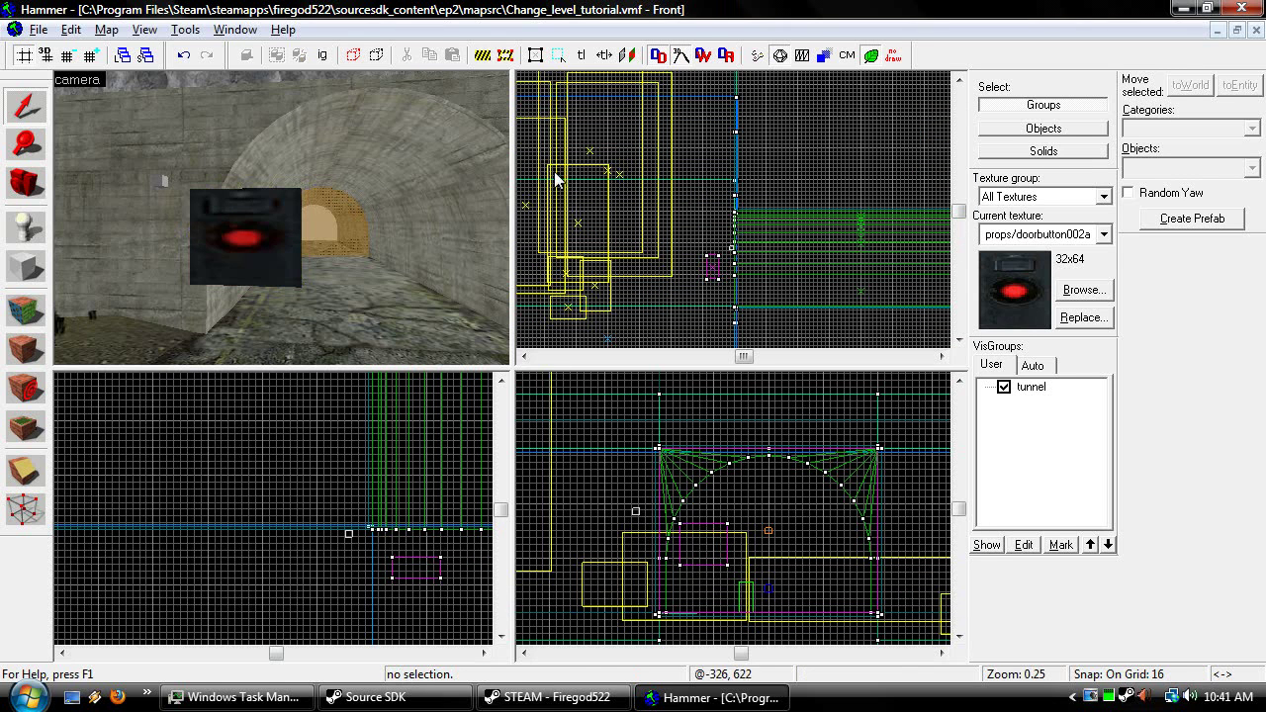
left_click(273, 213)
key("a")
left_click(177, 177)
left_click(169, 182)
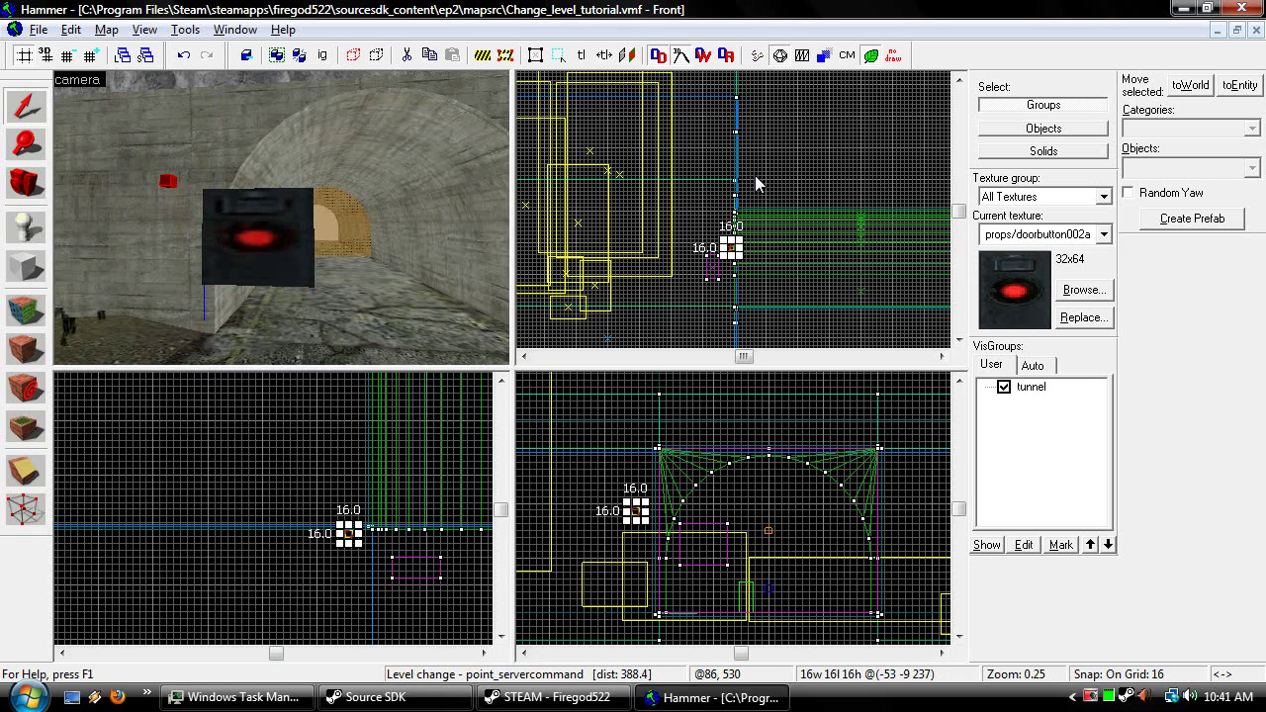
left_click(855, 168)
left_click(277, 240)
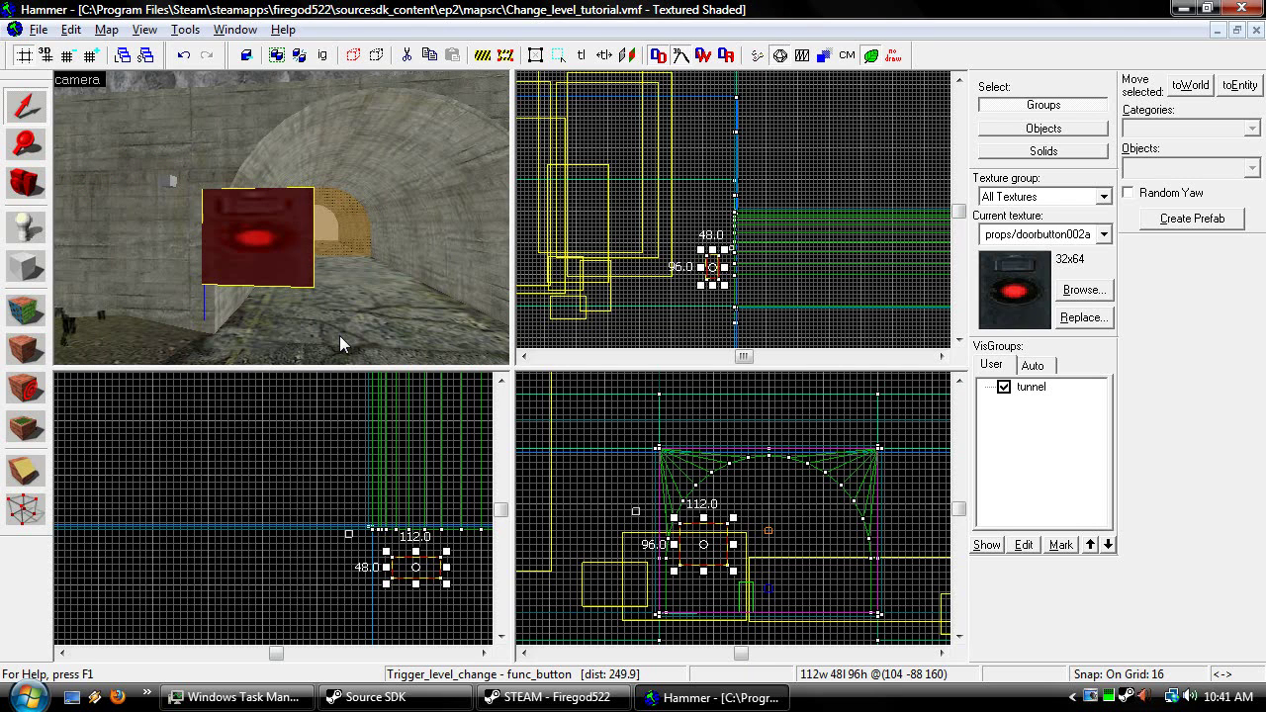
left_click(170, 181)
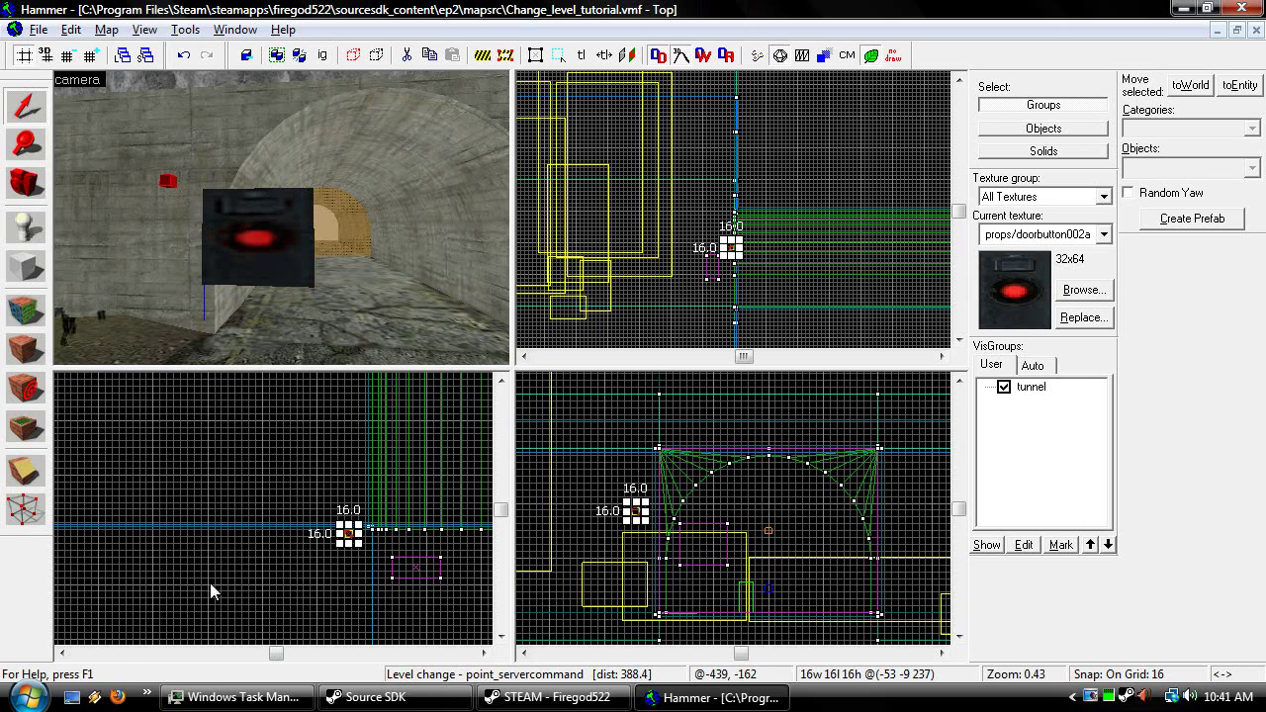
left_click(566, 493)
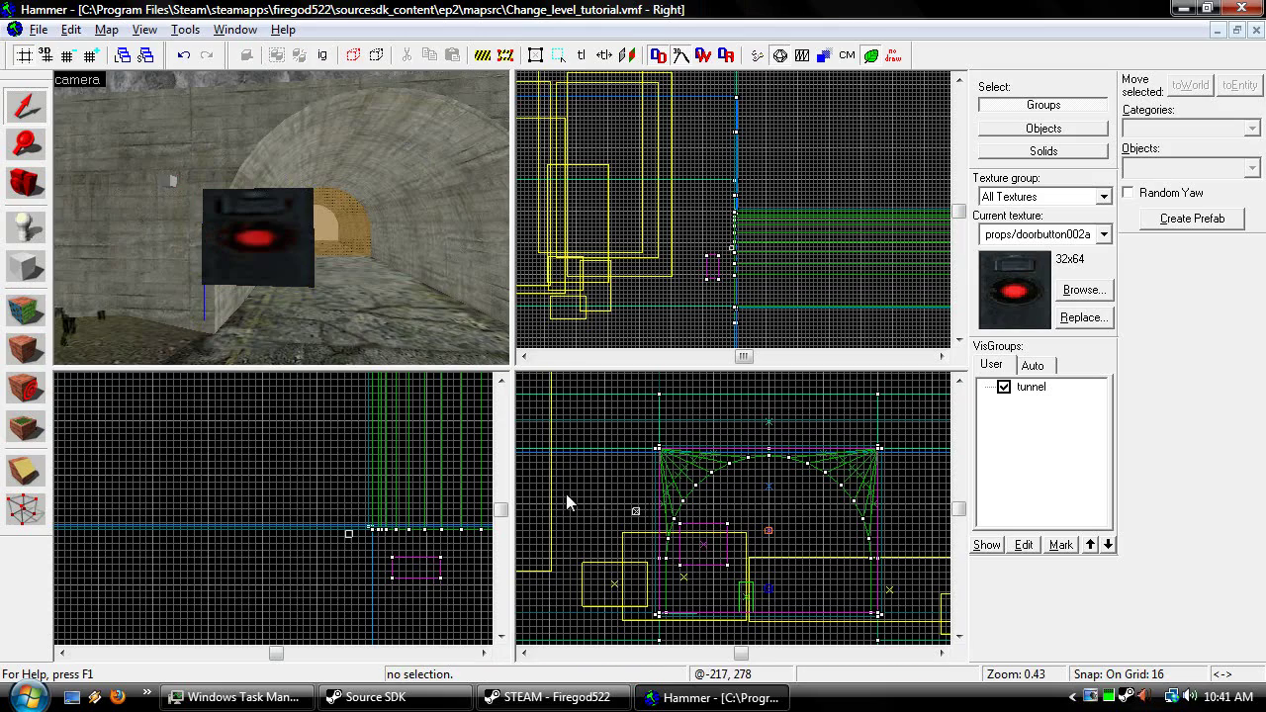
Delete the func_button and the point_servercommand together at the tunnel entrance
key("w")
key("z")
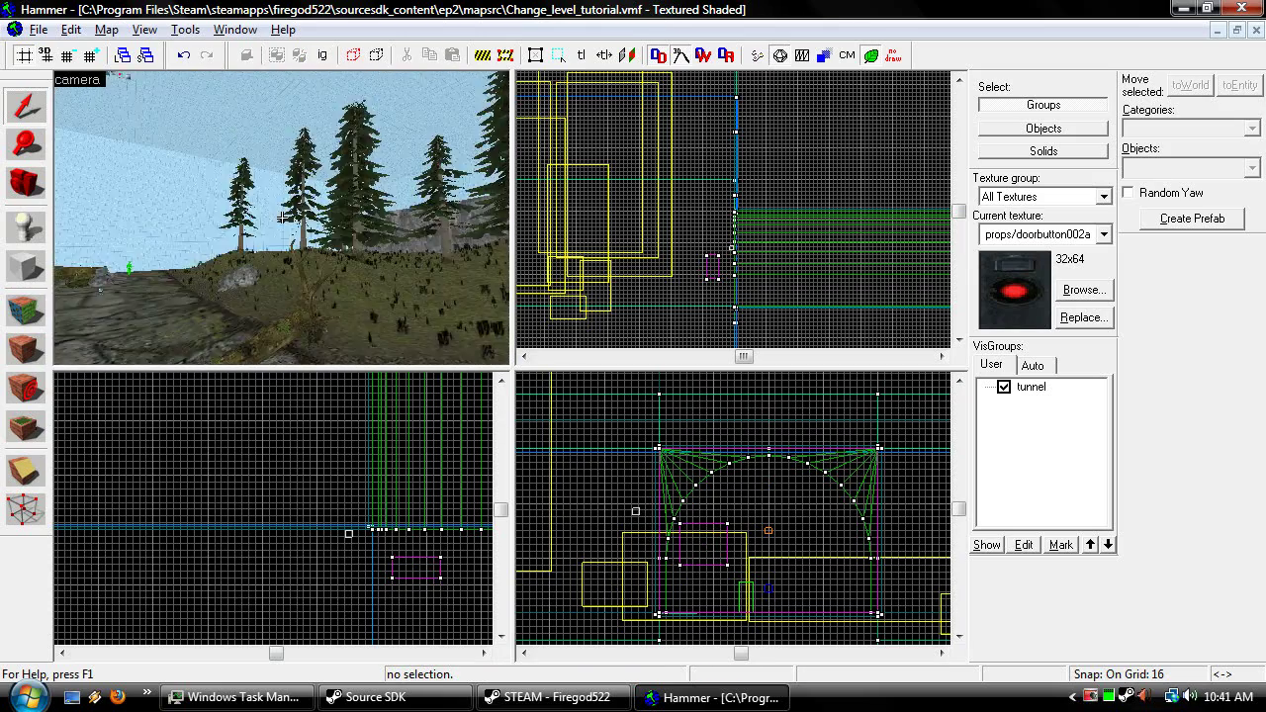
key("s")
left_click_drag(282, 217, 282, 218)
left_click(168, 244)
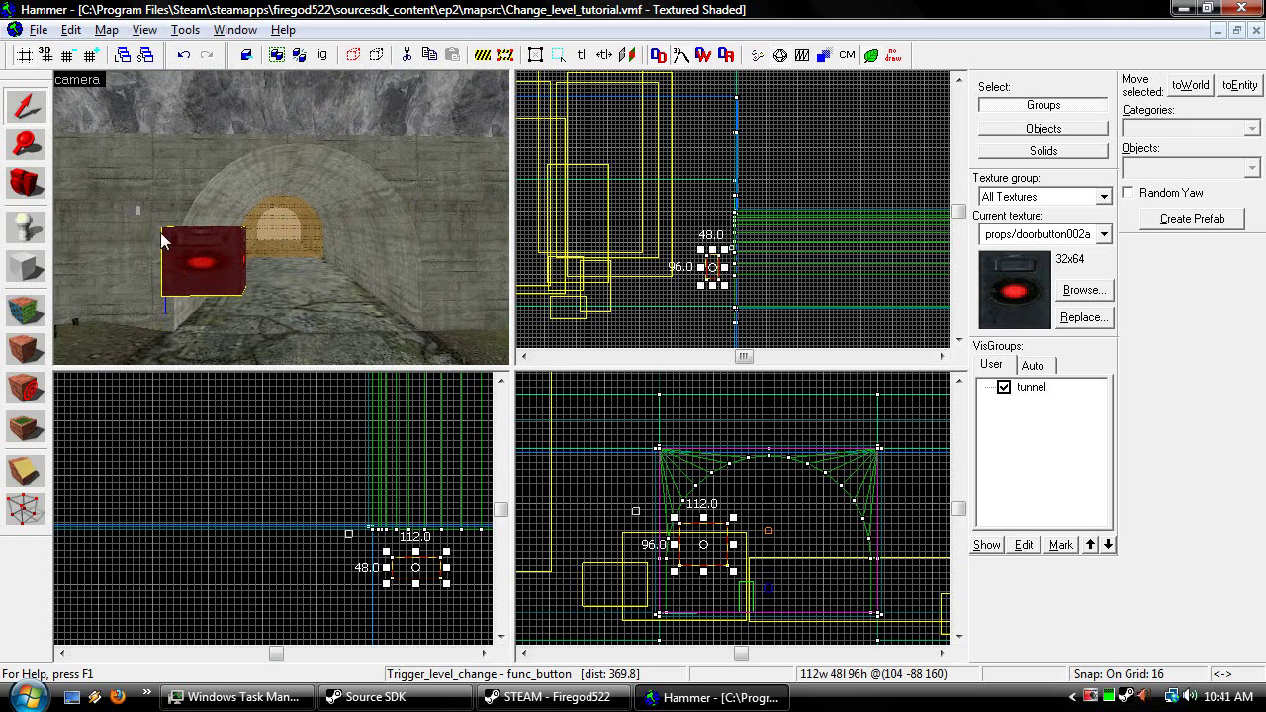
left_click(138, 210, "ctrl")
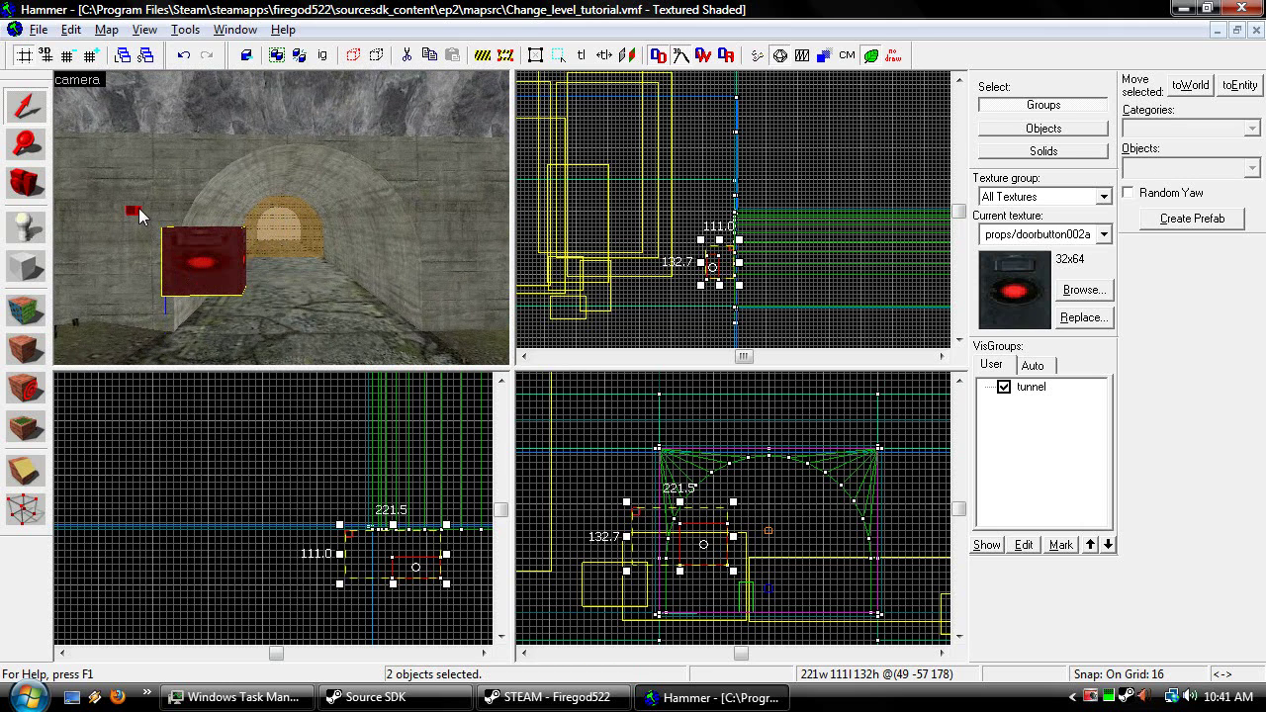
key("Delete")
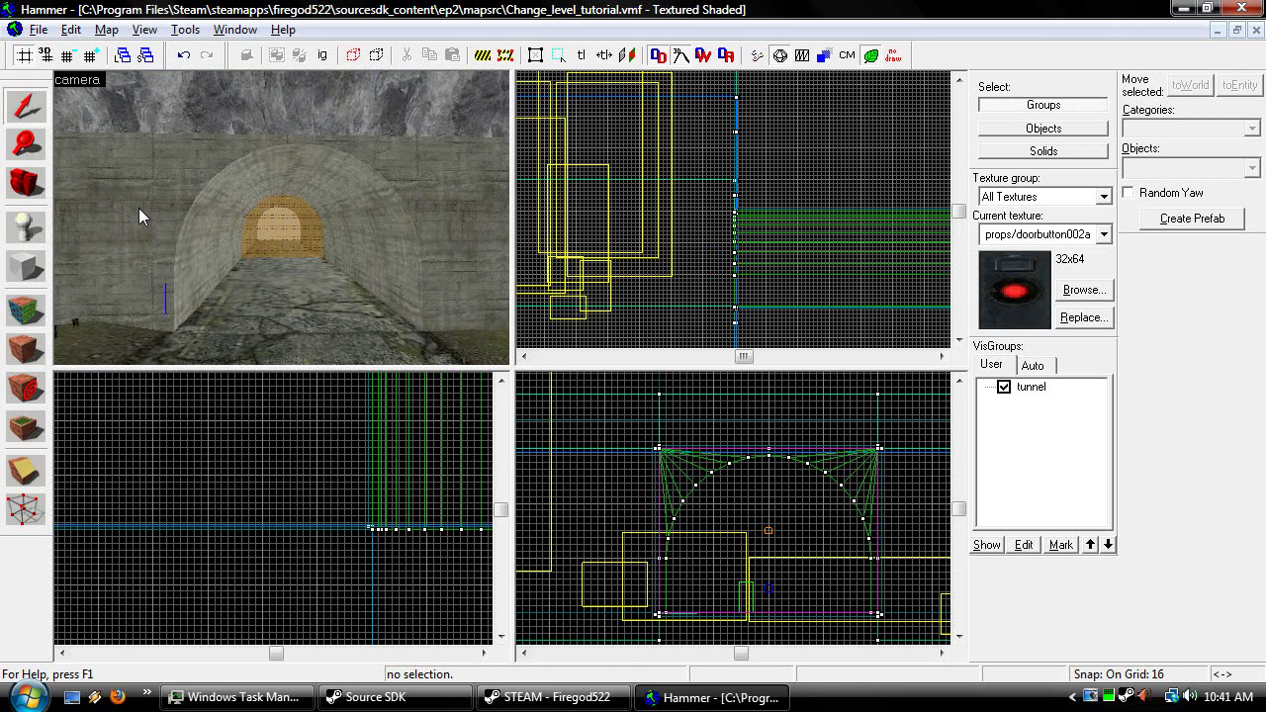